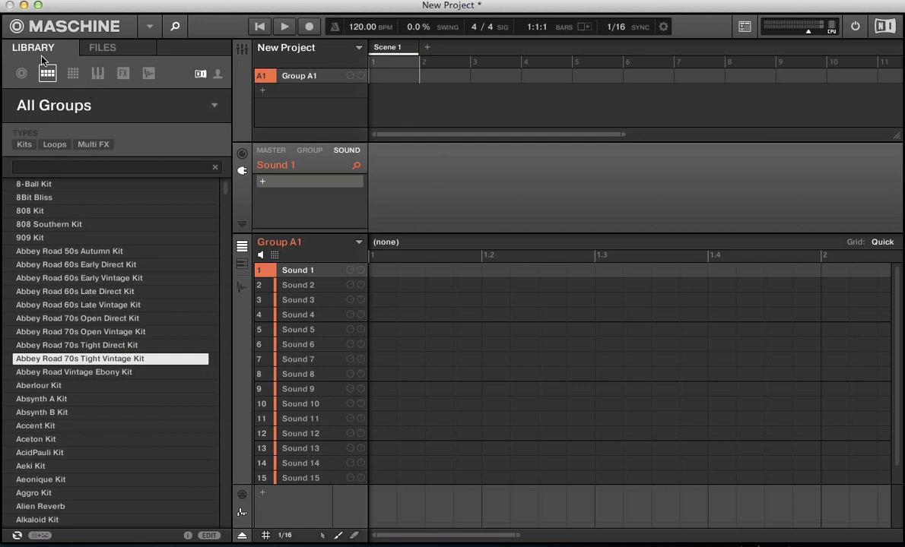
Leave the Files browser, return to the Library and show All Projects
click(114, 49)
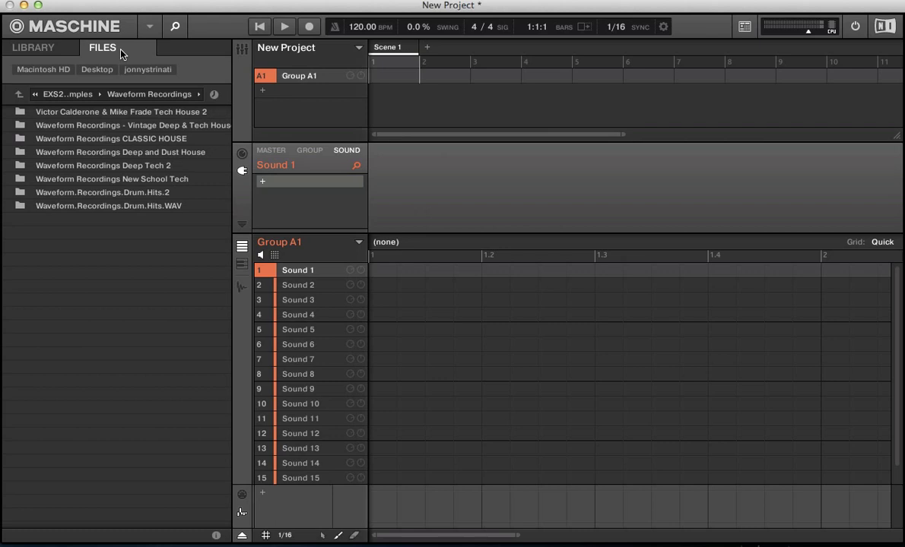
click(29, 50)
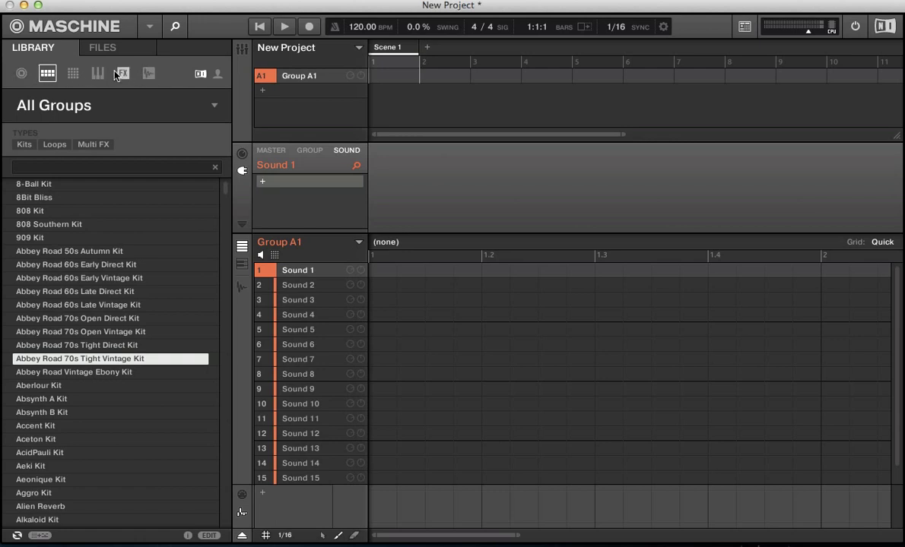
click(21, 74)
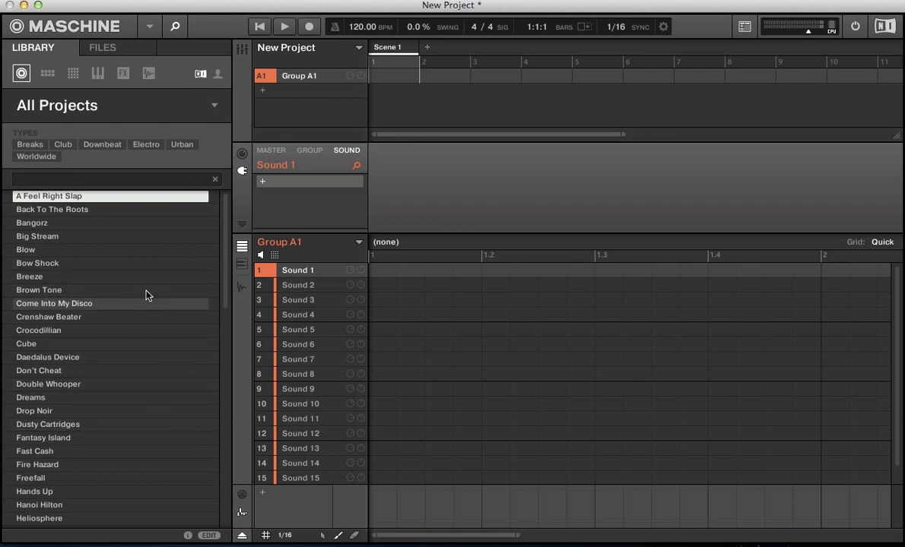
List the Maschine factory projects and load Come Into My Disco
click(205, 100)
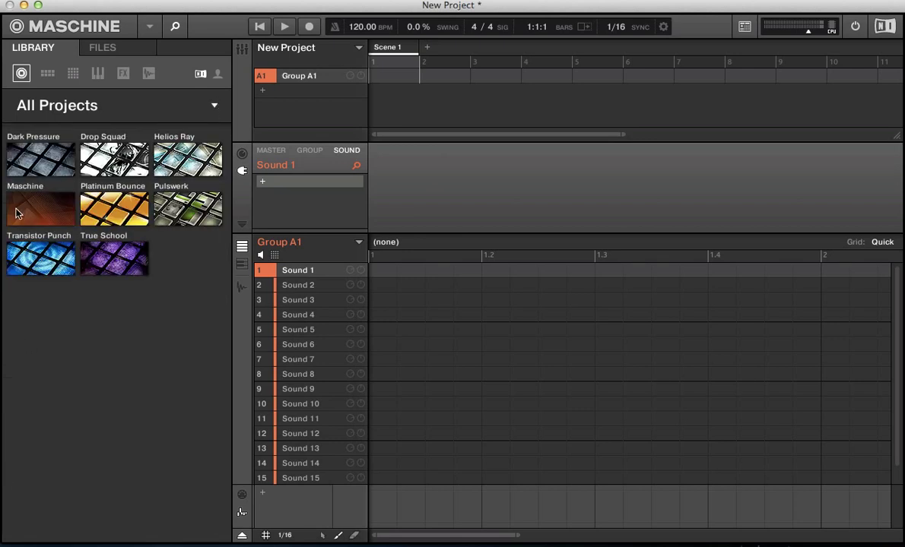
click(18, 213)
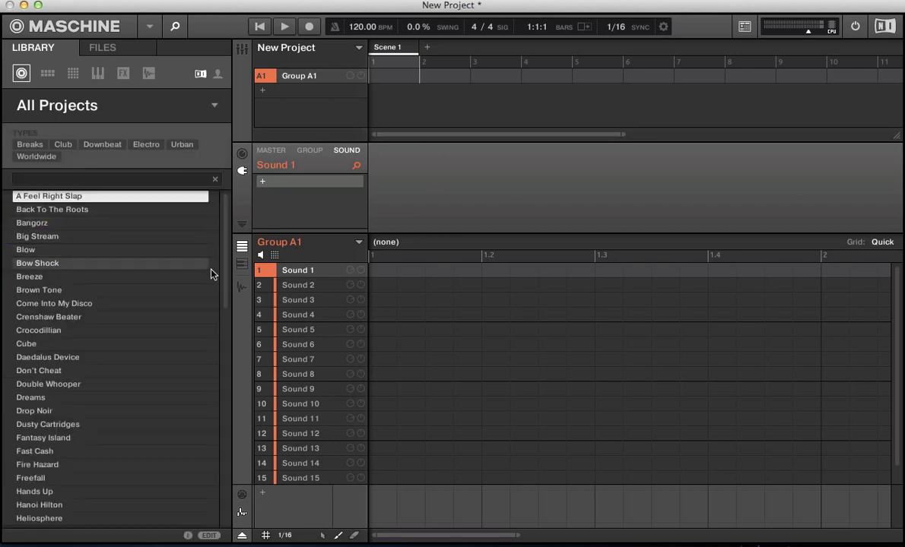
scroll(222, 304, down, 3)
scroll(217, 273, up, 3)
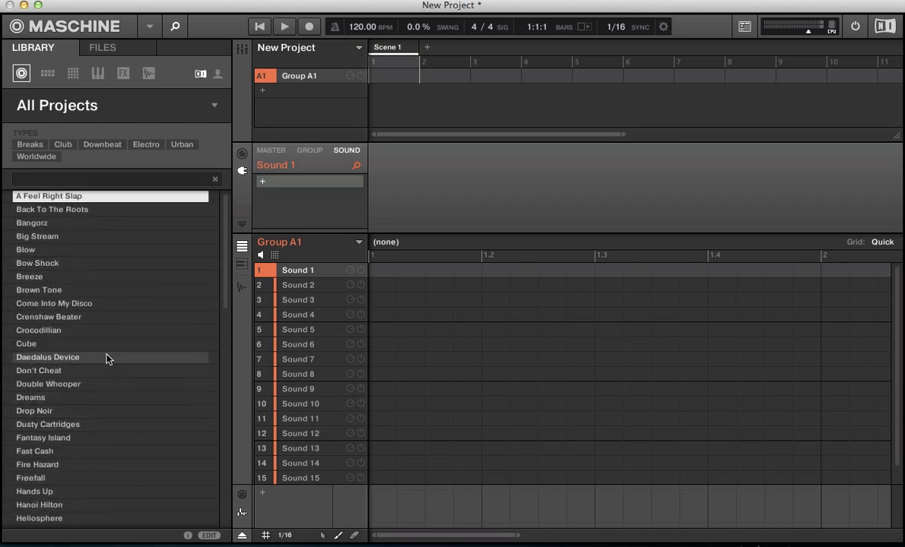
double_click(87, 304)
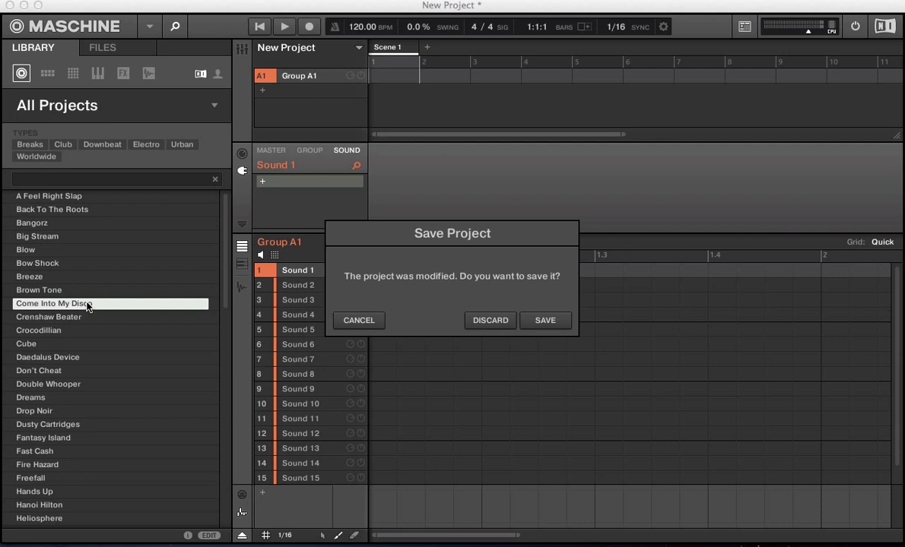
Open Come Into My Disco without saving and play its B1 Beat group from about bar 19
click(490, 321)
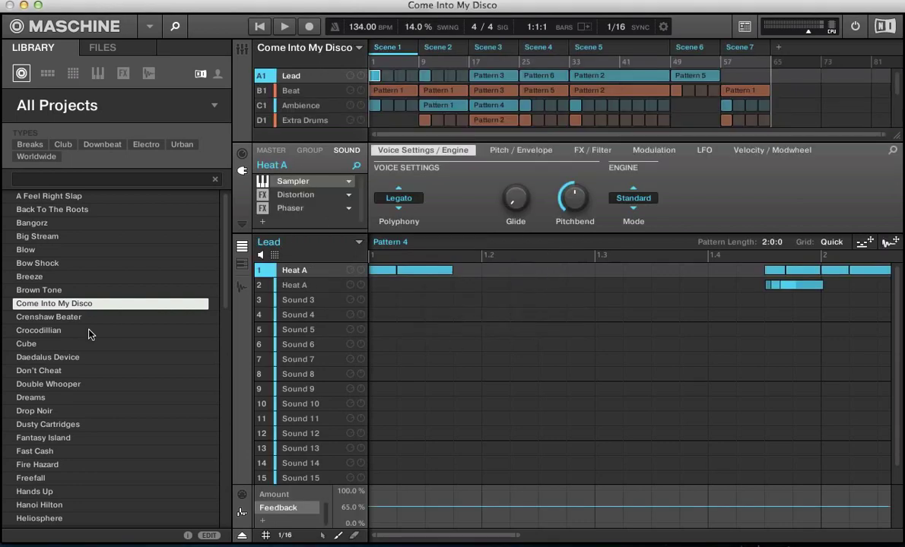
click(296, 90)
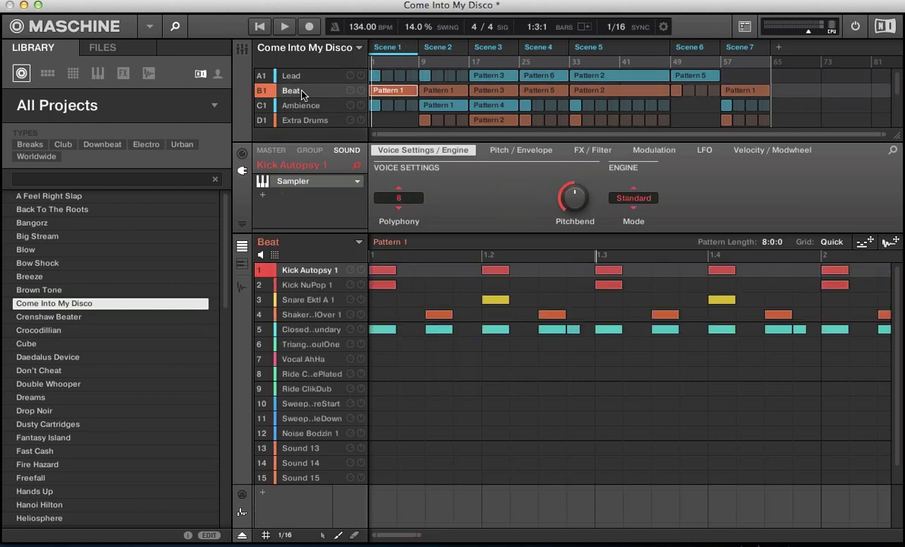
key(space)
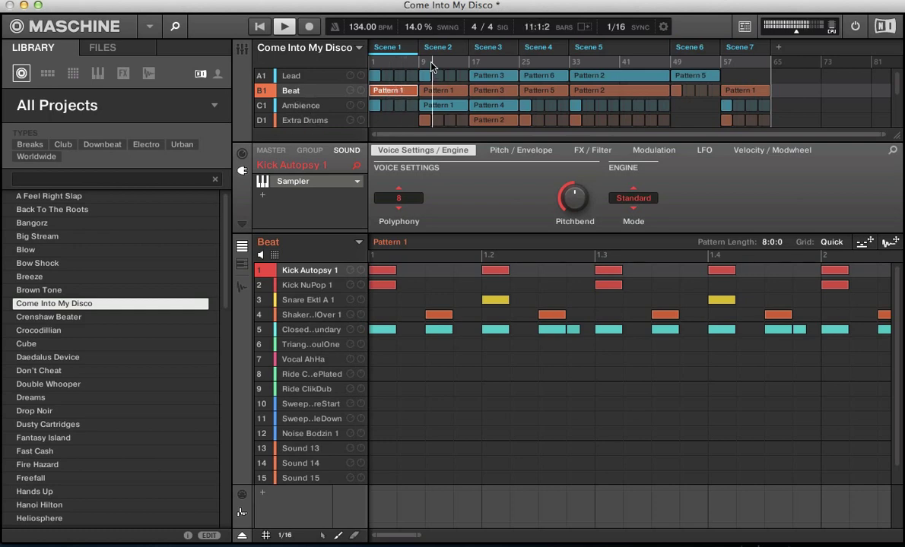
click(487, 62)
scroll(48, 411, down, 5)
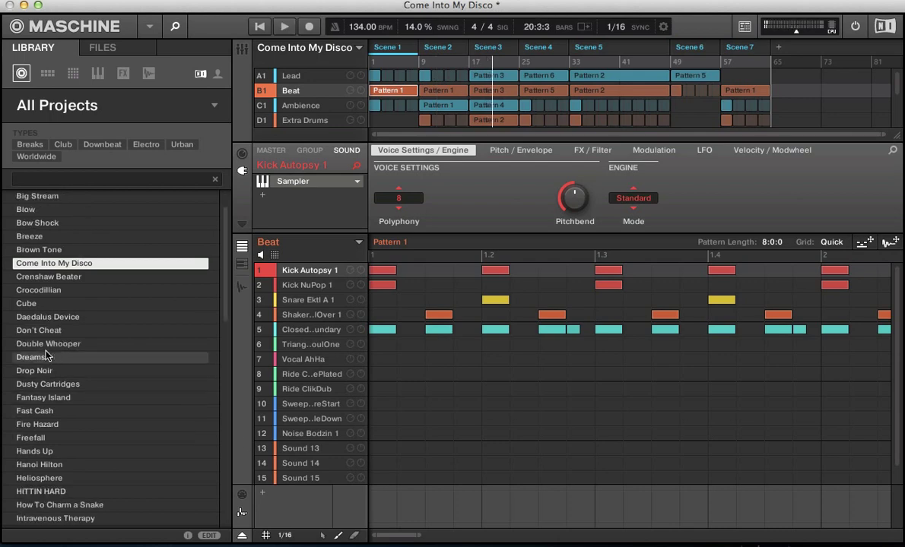
Load Island Life without saving the old project and play it at 110 BPM
double_click(43, 344)
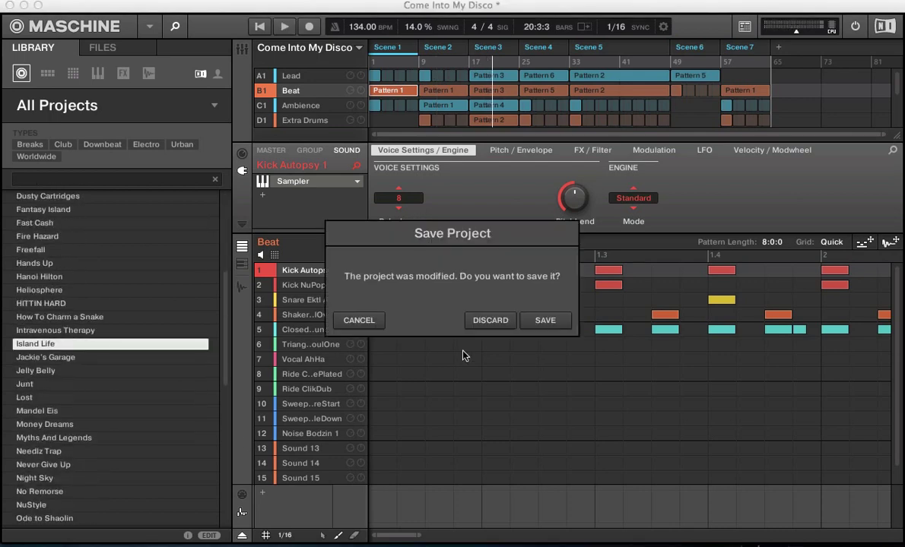
click(491, 320)
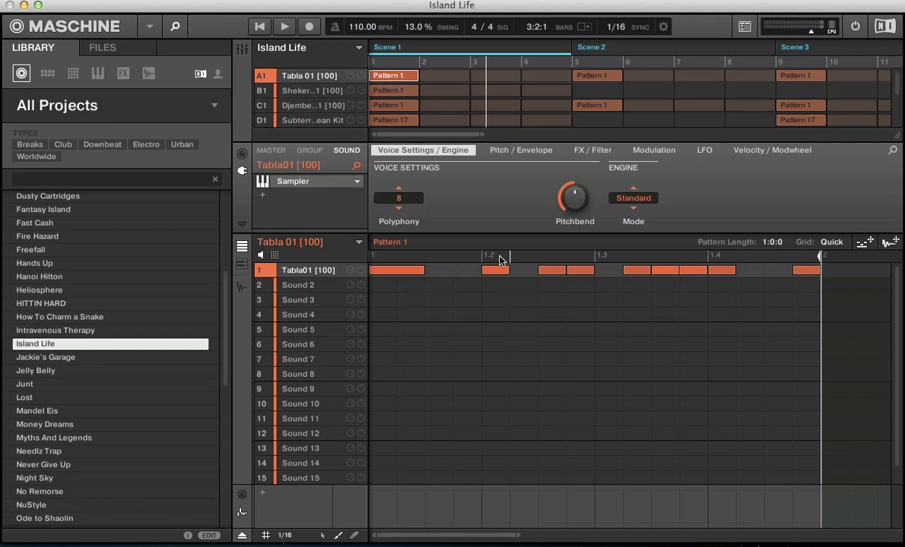
key(space)
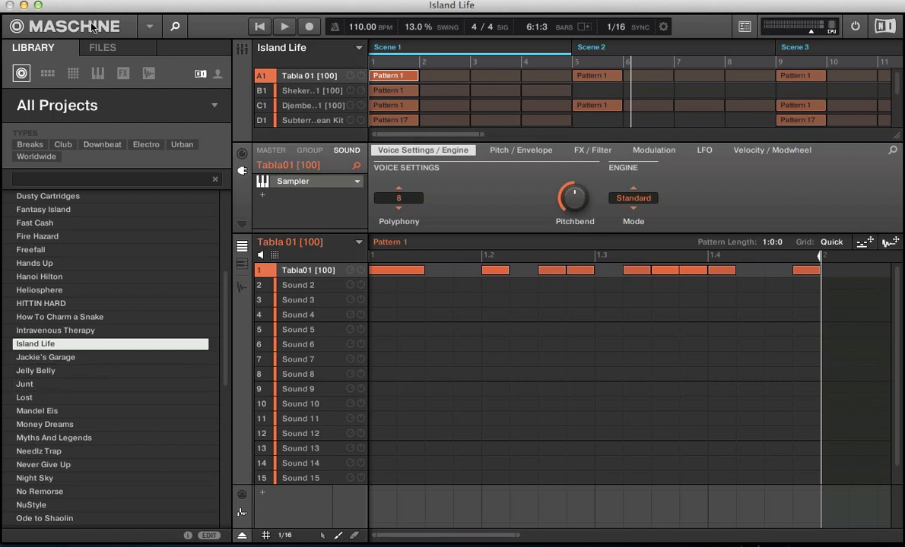
Create a new empty project and scroll the Library's All Groups list to the Bongo kits
click(126, 3)
click(126, 5)
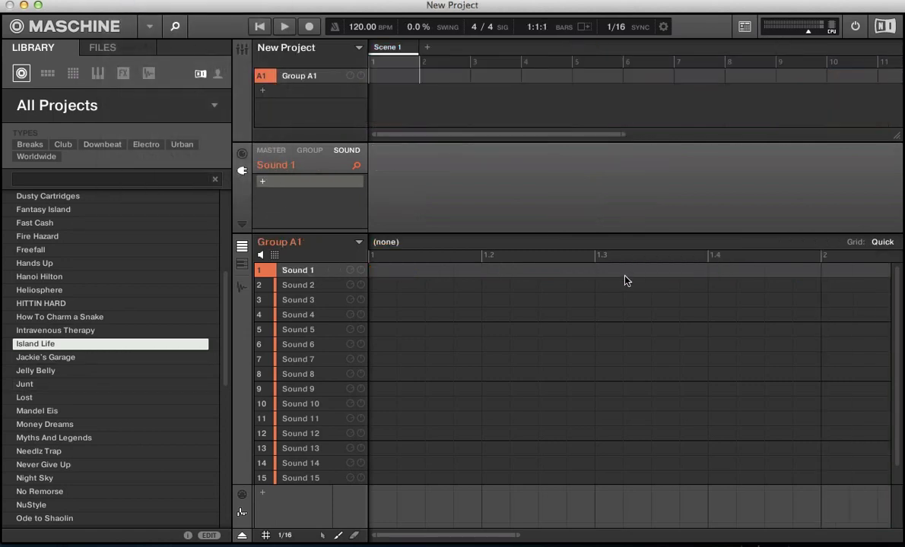
click(47, 72)
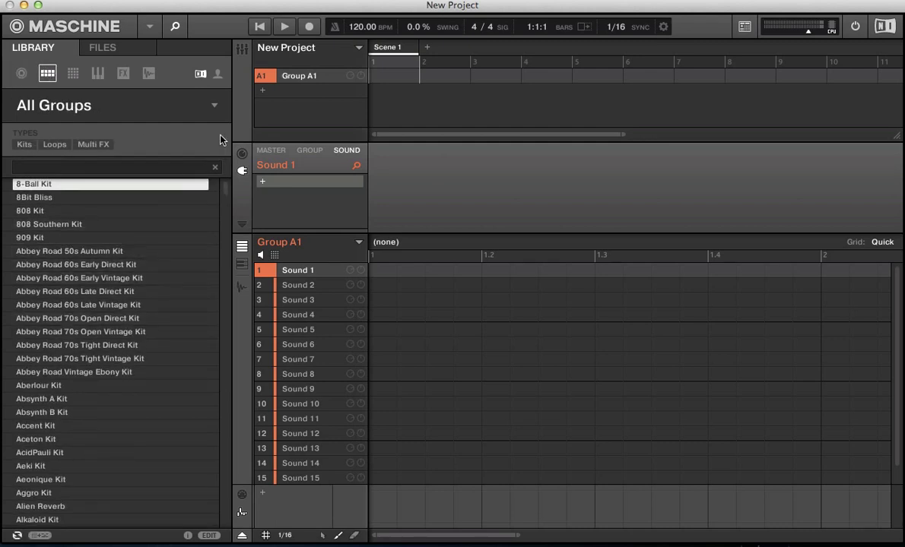
drag(224, 190, 236, 141)
drag(224, 179, 228, 212)
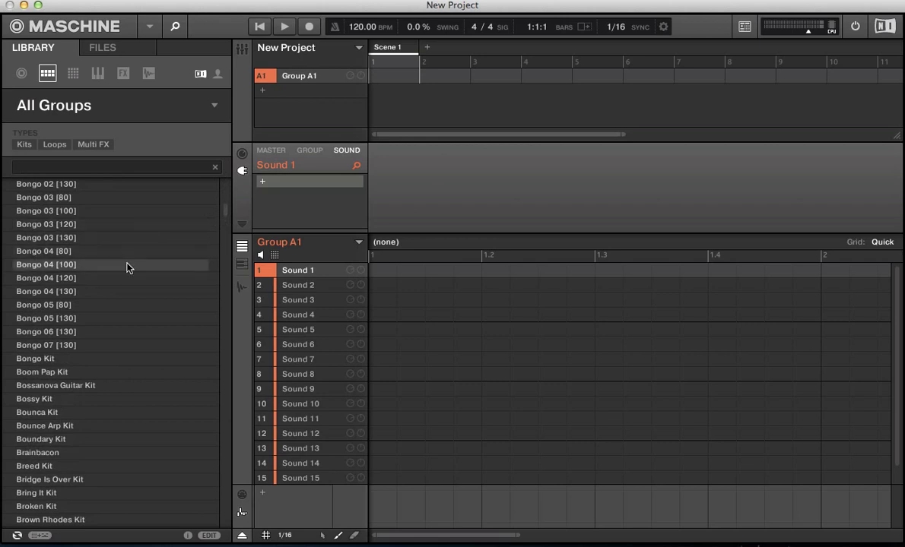
Load Bongo 03 [120] into group A1, then replace it with the 909 Kit
click(64, 224)
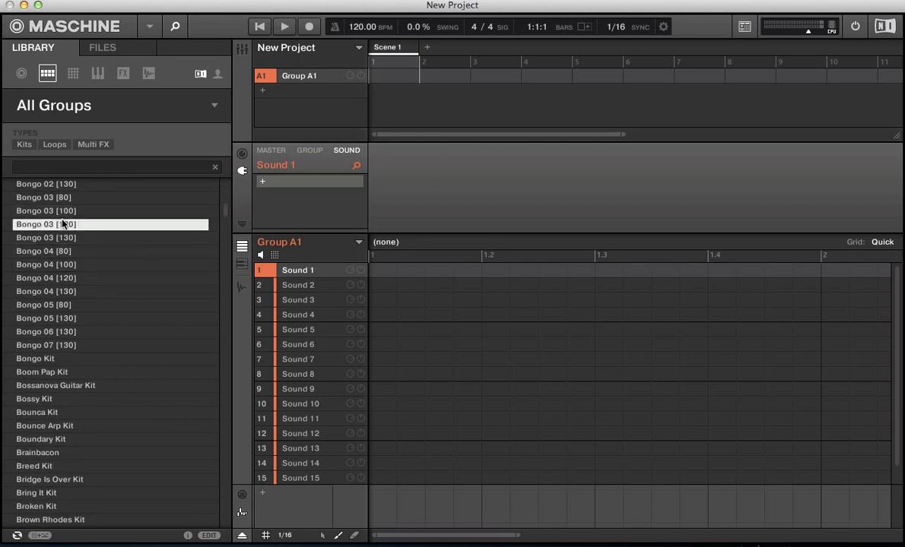
double_click(64, 224)
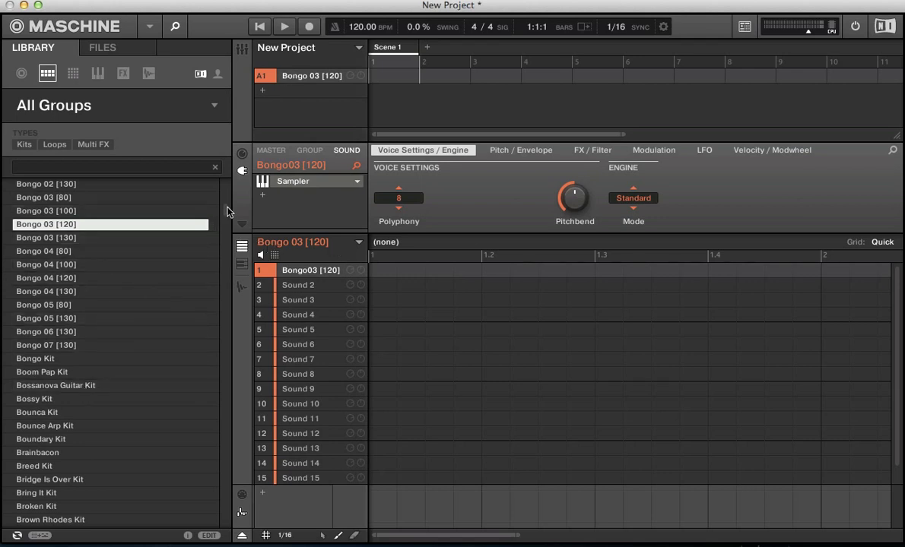
drag(227, 211, 227, 125)
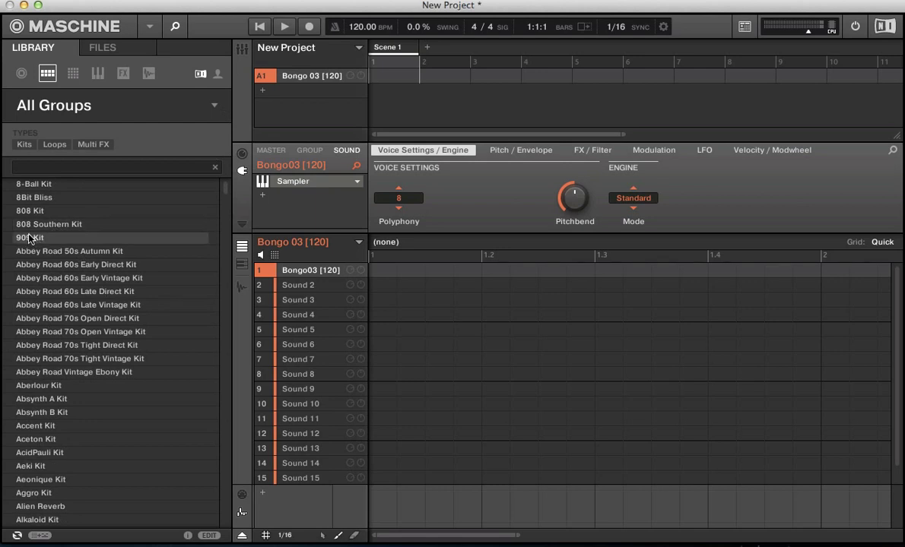
drag(30, 237, 295, 77)
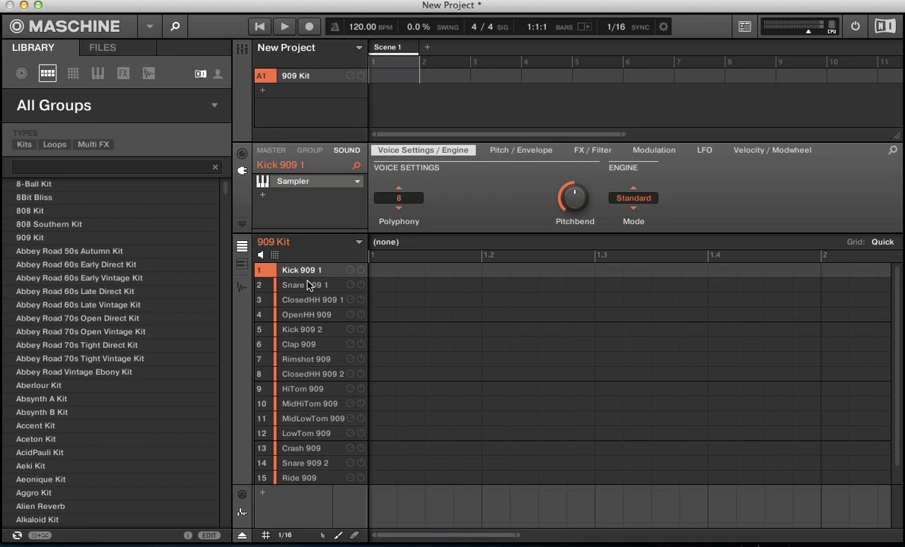
Audition the 909 Kit's sounds, from Snare 909 1 through MidHiTom 909
click(307, 285)
click(304, 300)
click(304, 315)
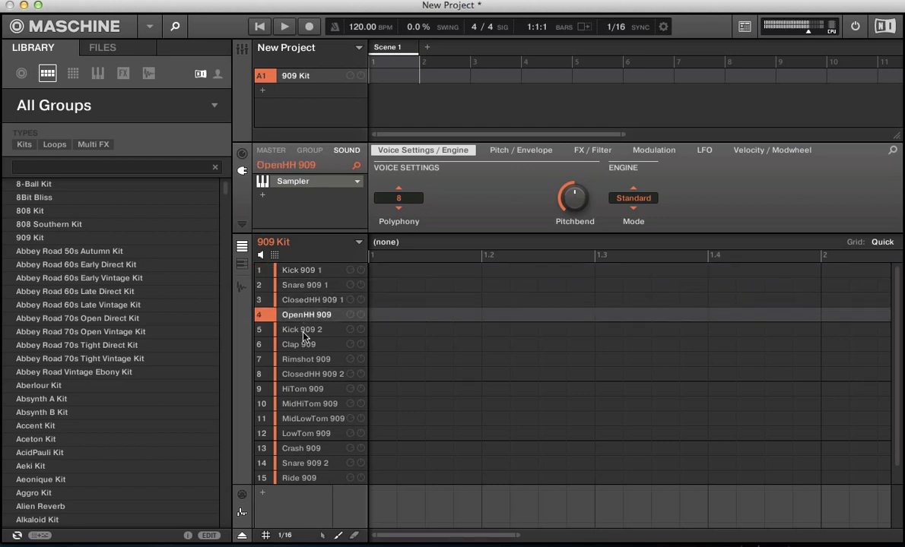
click(303, 330)
click(303, 345)
click(303, 359)
click(303, 374)
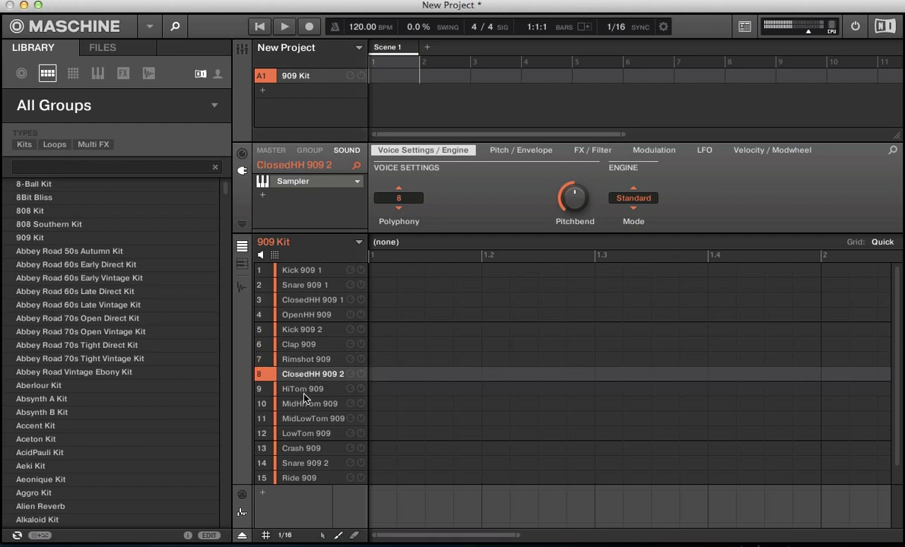
click(303, 390)
click(303, 404)
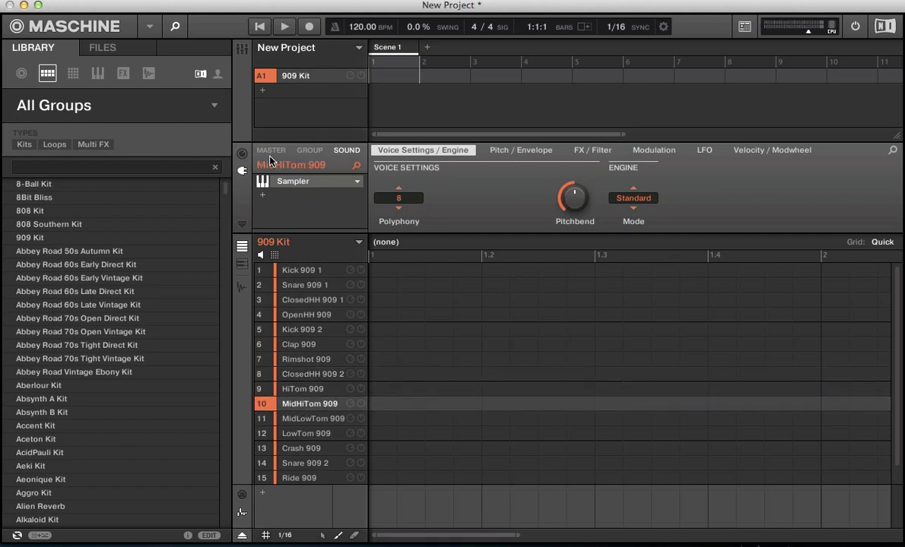
Load the 808 Kit into group A1 and audition its snare and hi-hat sounds
click(16, 535)
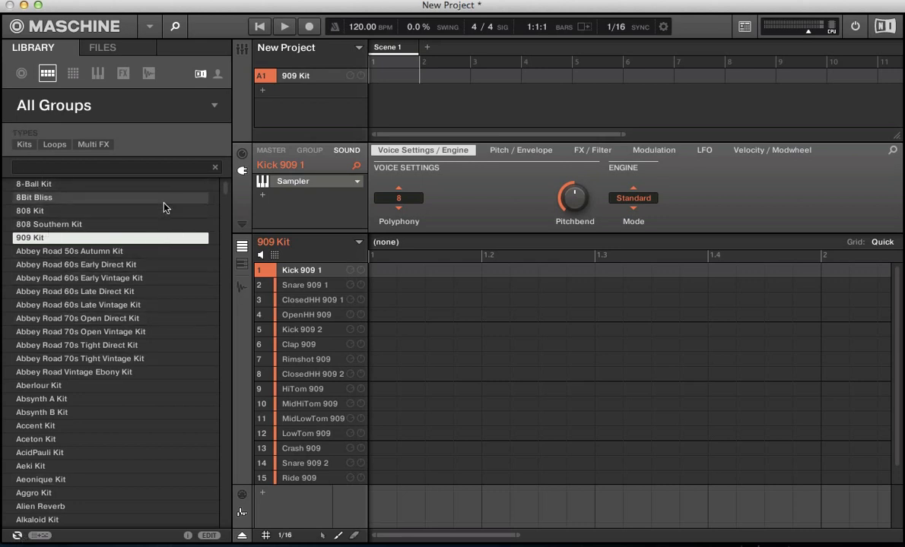
click(39, 214)
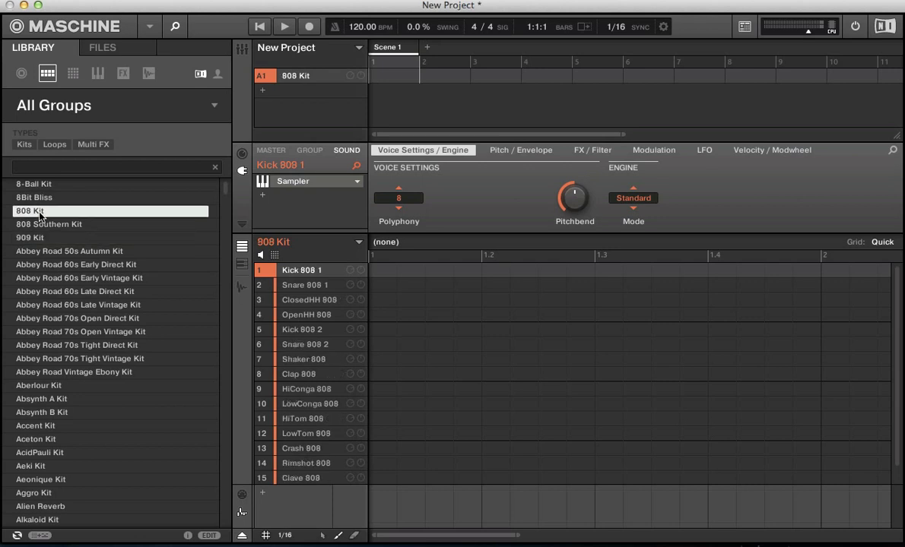
click(308, 287)
click(302, 299)
click(296, 314)
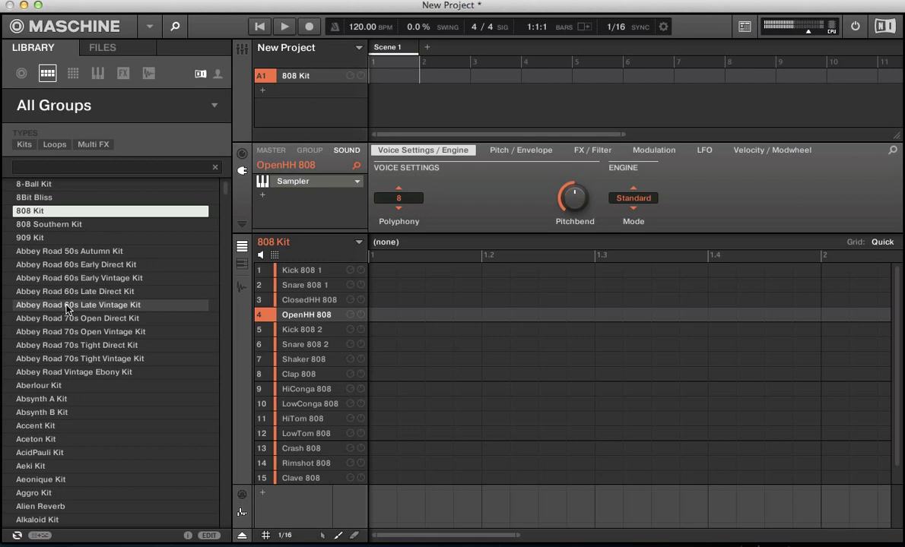
Load the Abbey Road 60s Late Vintage Kit and audition its snare, hi-hats and high tom
click(32, 305)
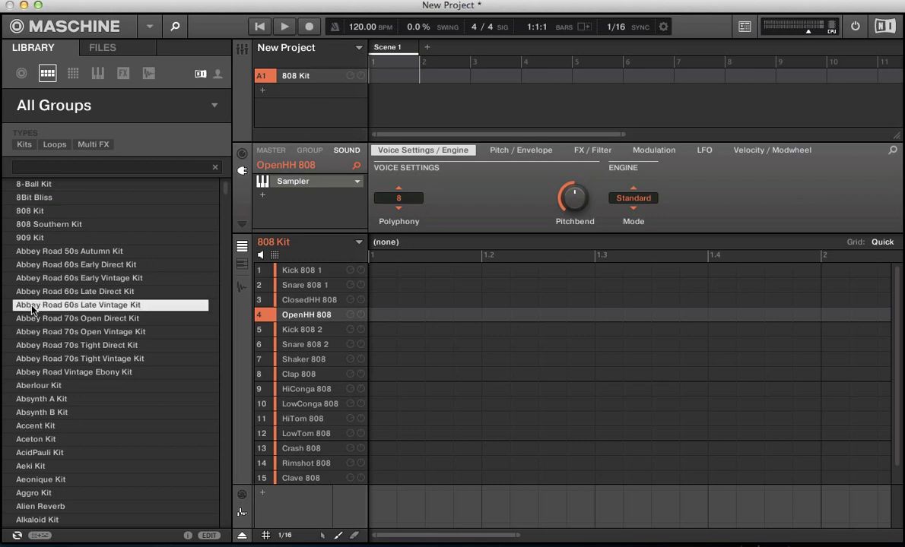
double_click(32, 306)
click(303, 287)
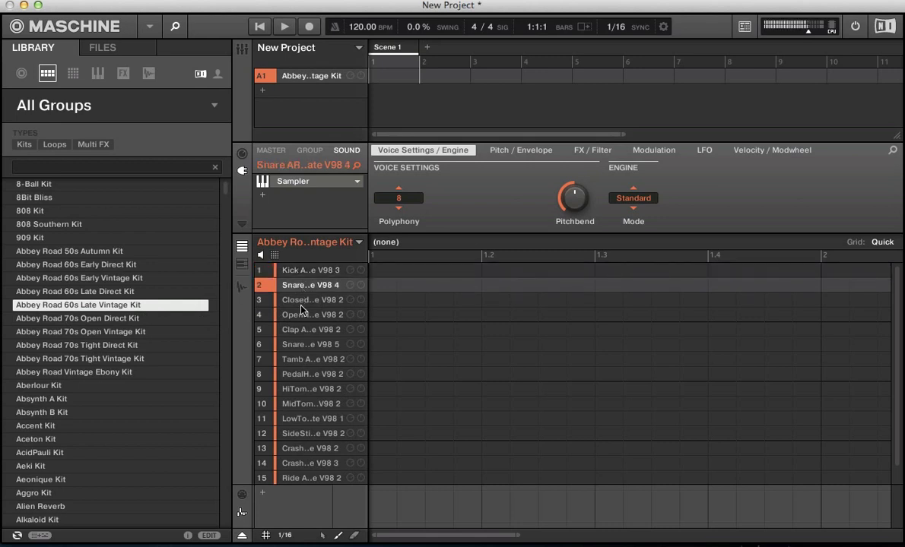
click(298, 301)
click(295, 315)
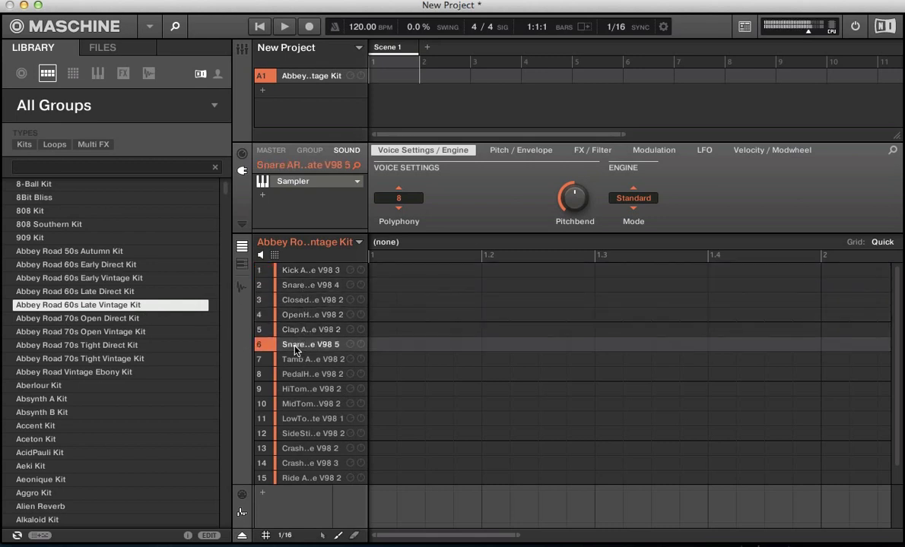
click(278, 386)
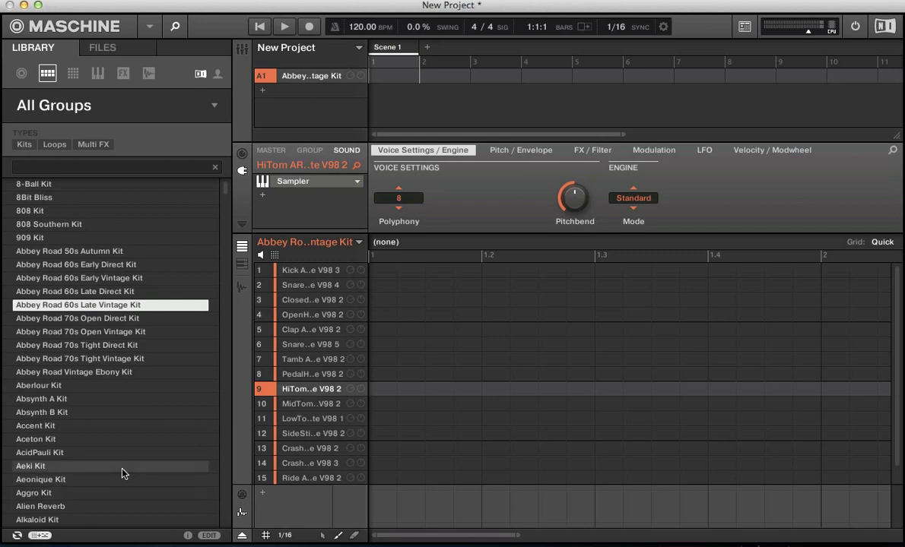
Select the Abbey Road 60s Early Direct Kit and play, then stop, its beat
click(44, 265)
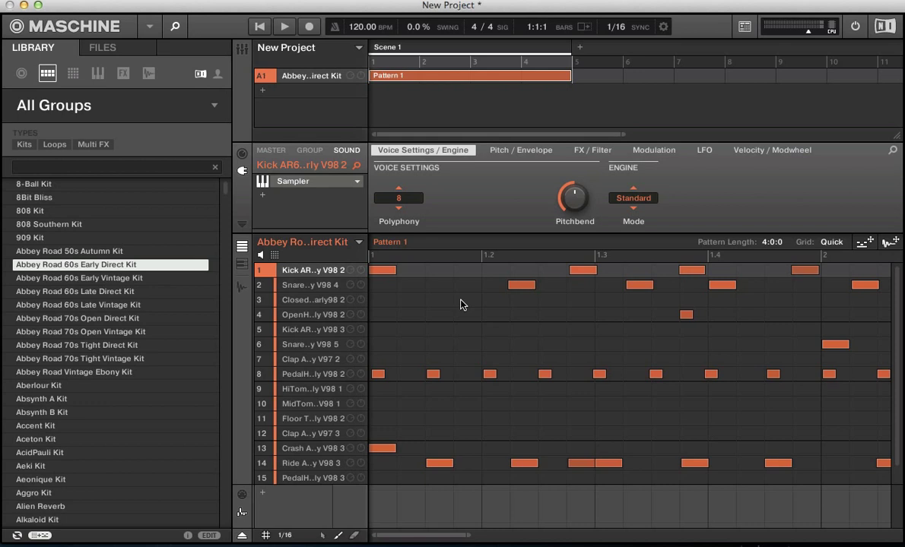
key(space)
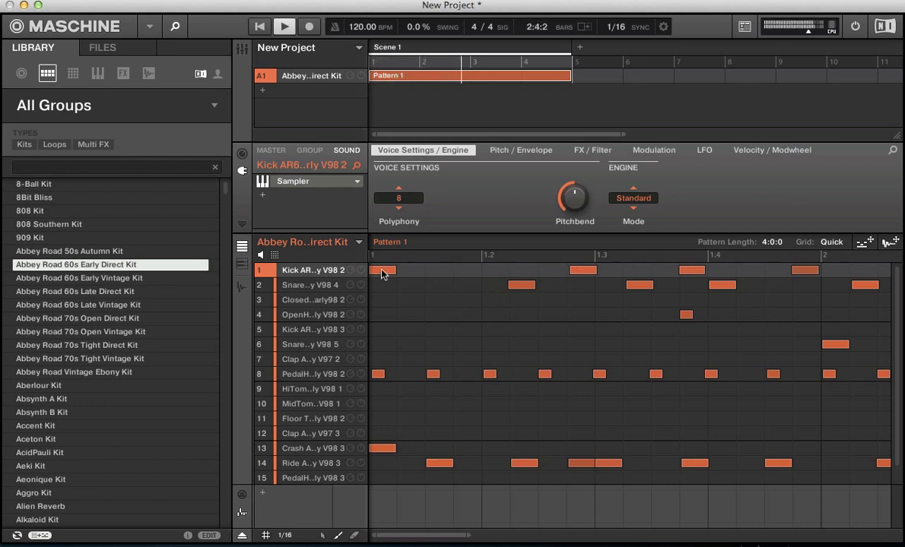
key(space)
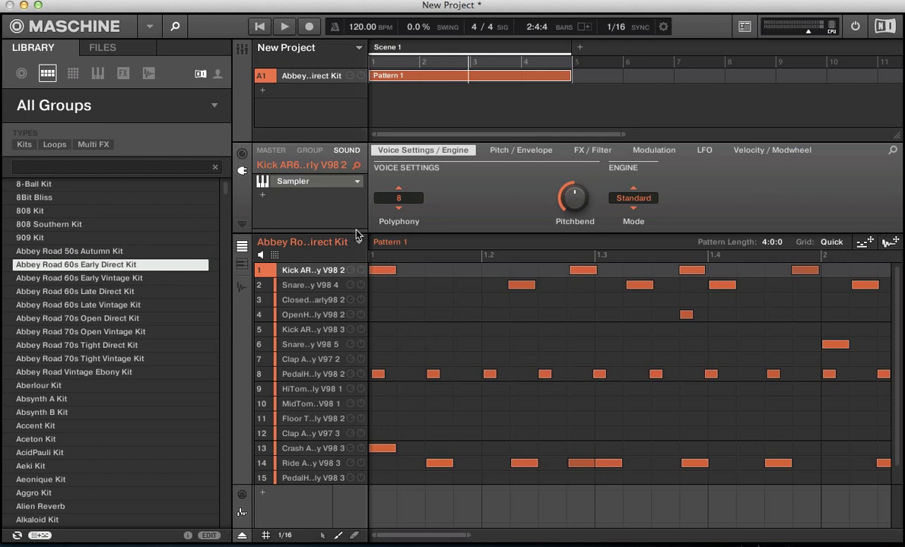
Play Pattern 2, switch to Pattern 1, and finish on Pattern 2
click(358, 244)
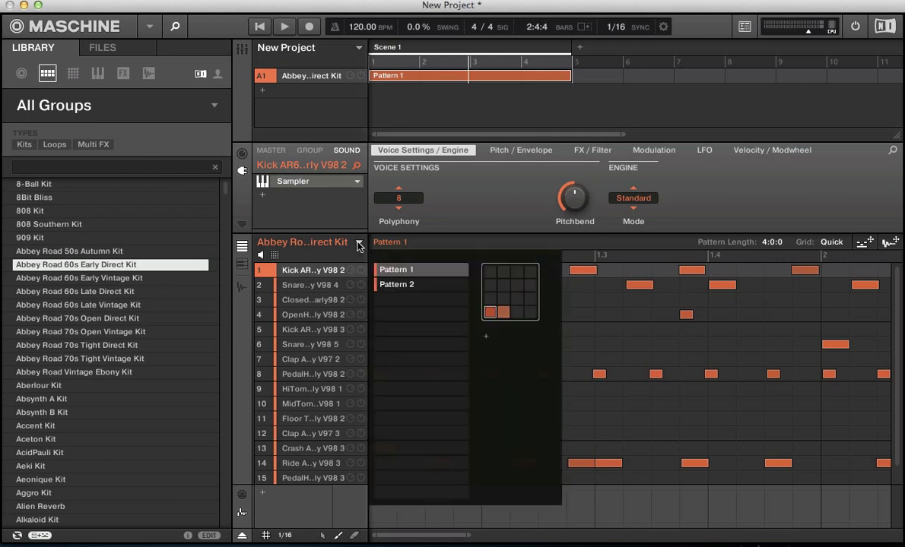
click(392, 291)
key(space)
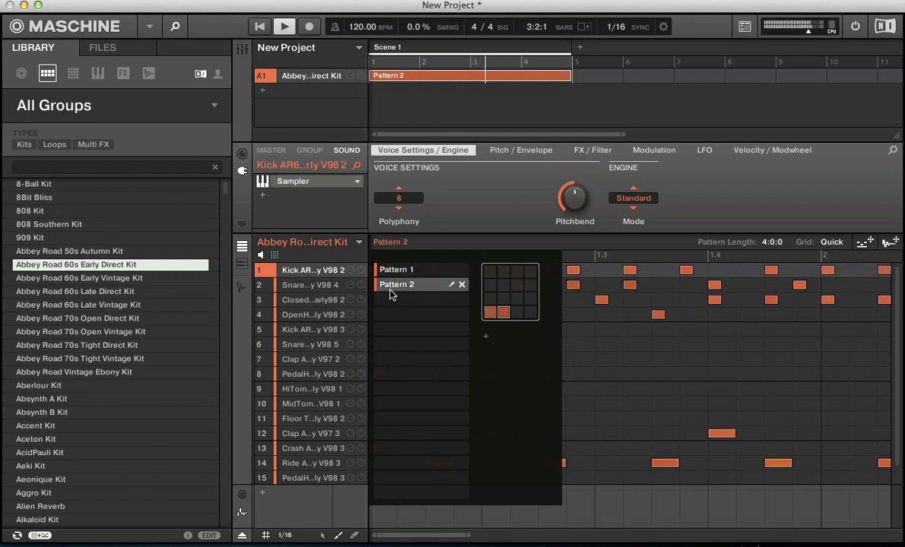
click(390, 274)
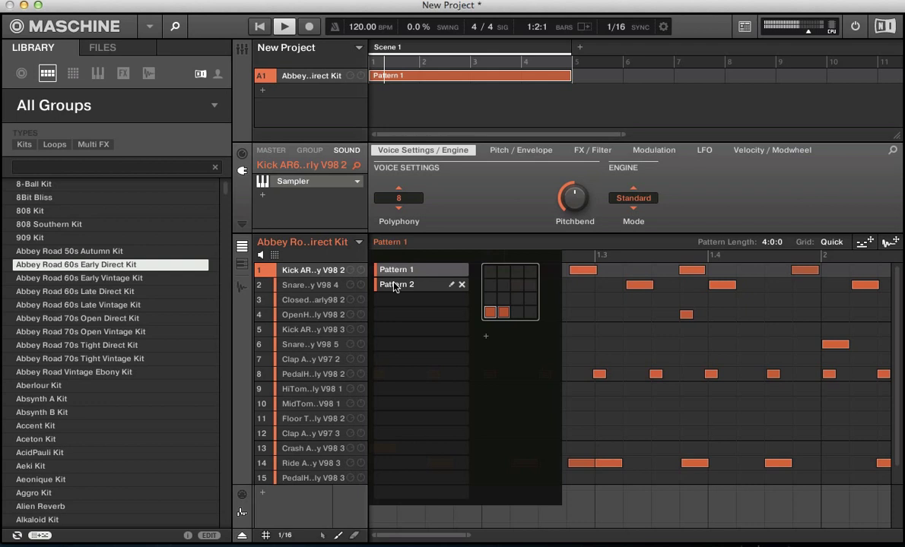
click(395, 287)
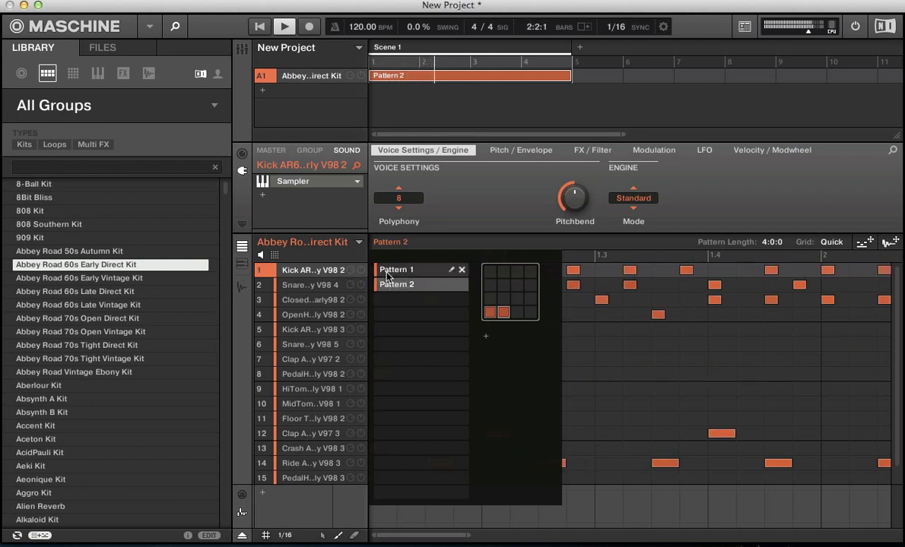
click(312, 274)
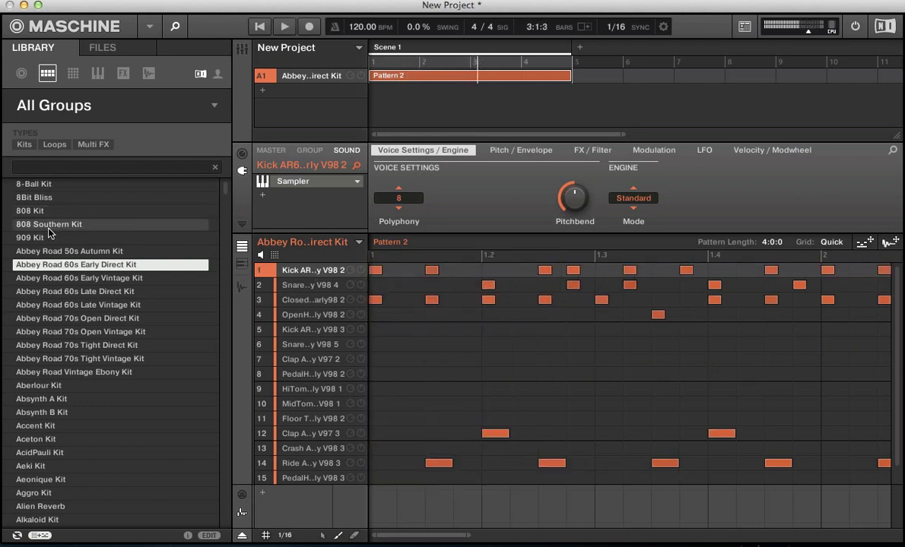
Load the 909 Kit, play it and switch it to Pattern 2
double_click(30, 237)
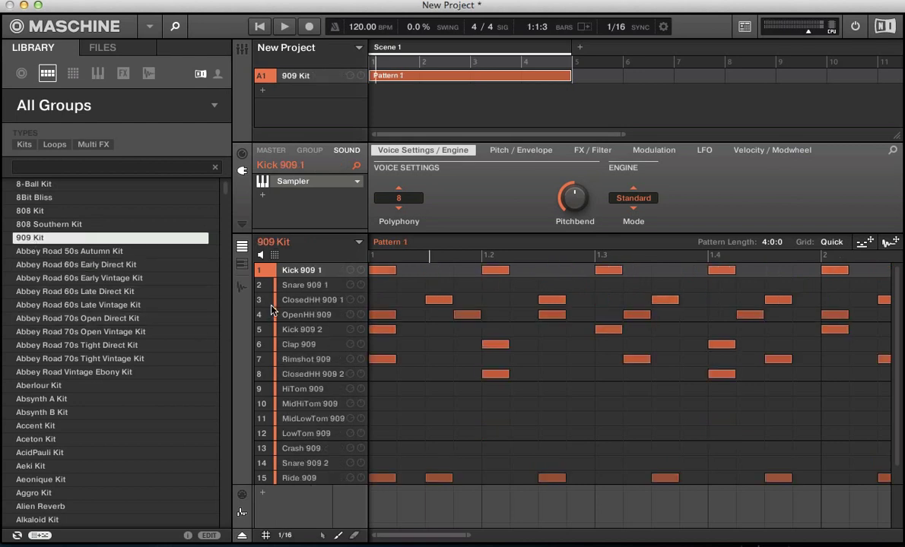
key(space)
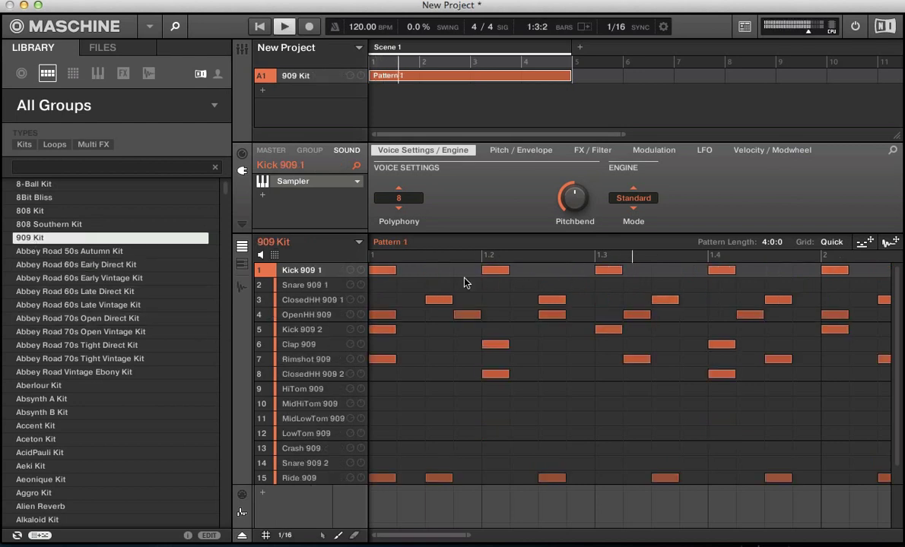
click(357, 242)
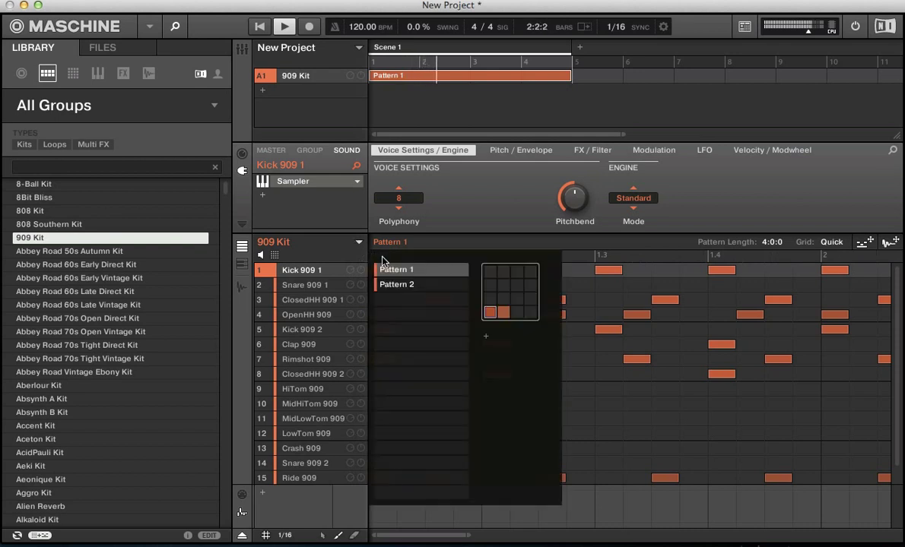
click(503, 312)
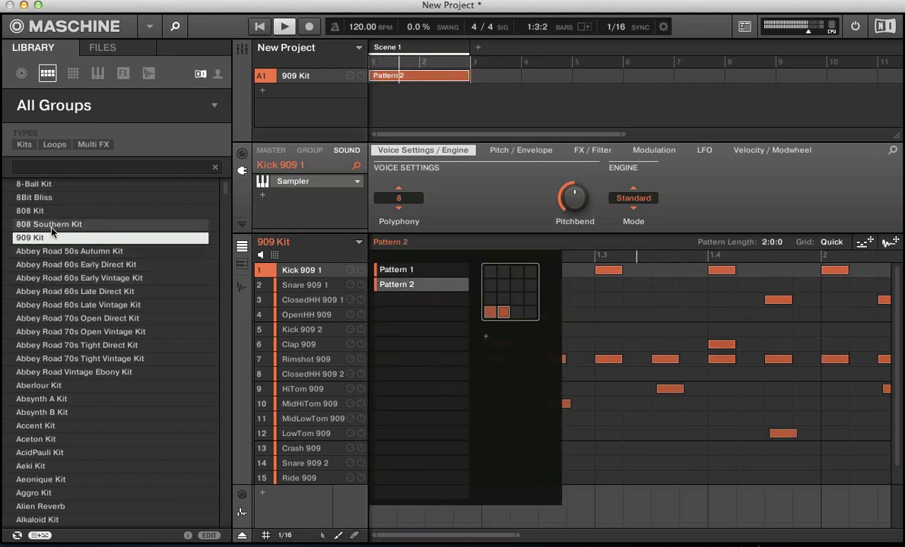
Load the 808 Kit and audition its Pattern 2 and Pattern 1
click(37, 212)
double_click(38, 212)
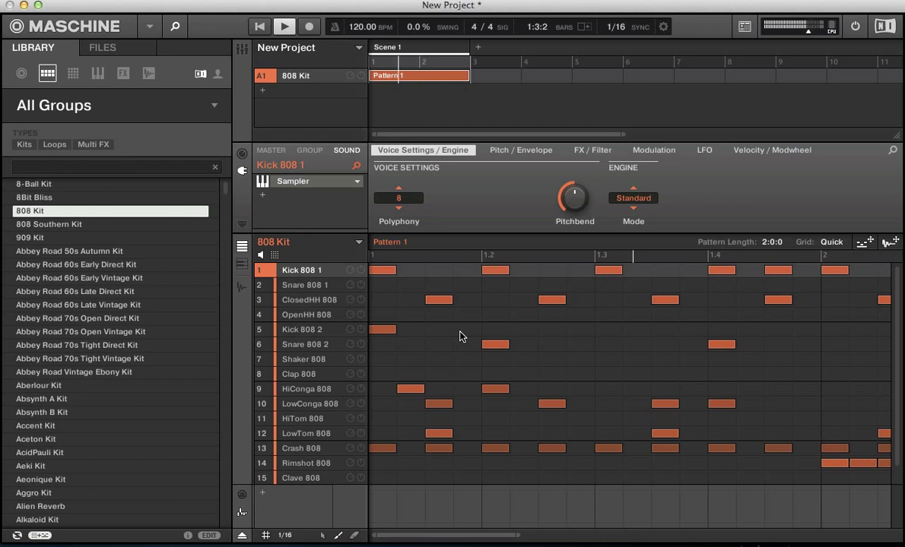
click(357, 244)
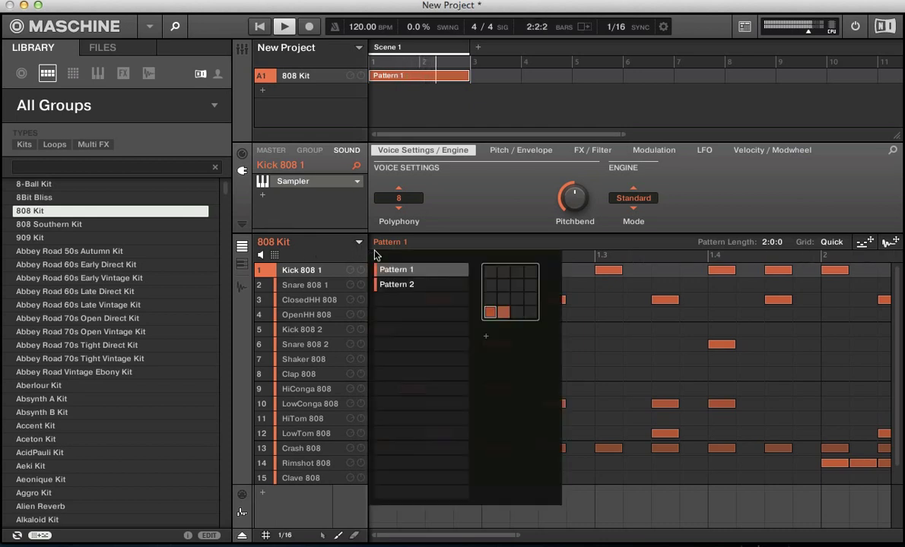
click(503, 312)
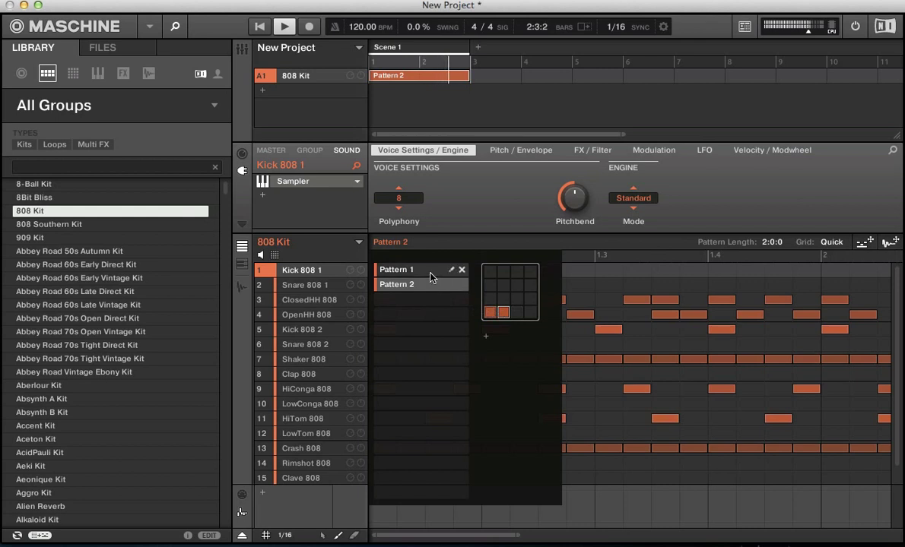
click(452, 271)
click(312, 275)
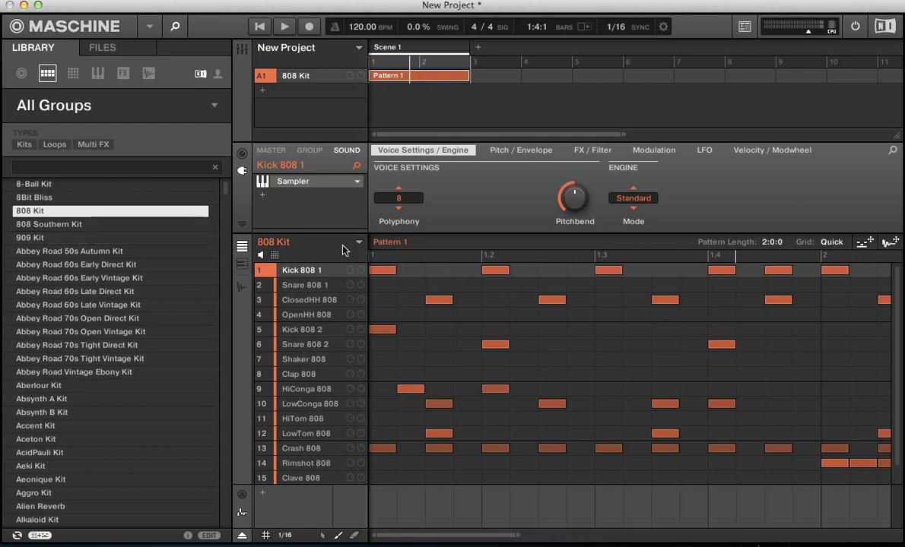
Start a new empty project, discarding the unsaved 808 Kit session
click(106, 0)
click(125, 6)
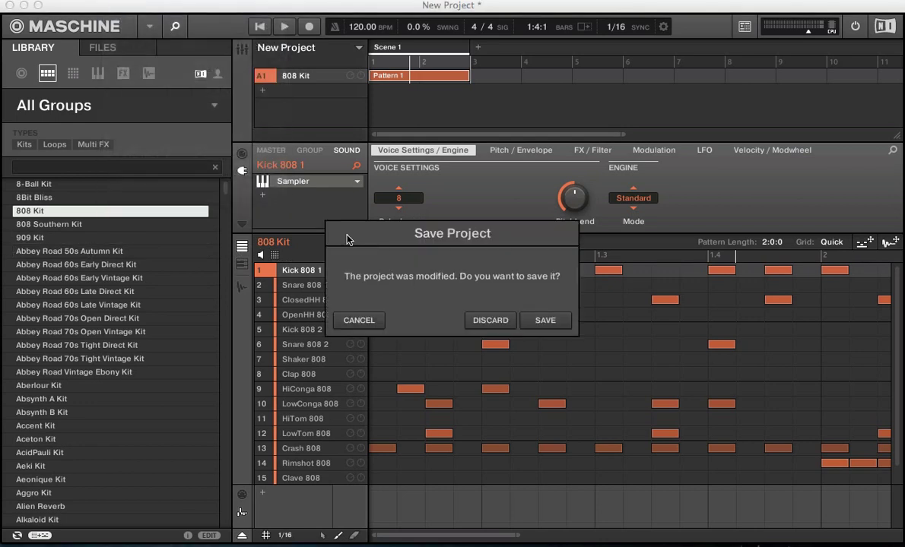
click(490, 320)
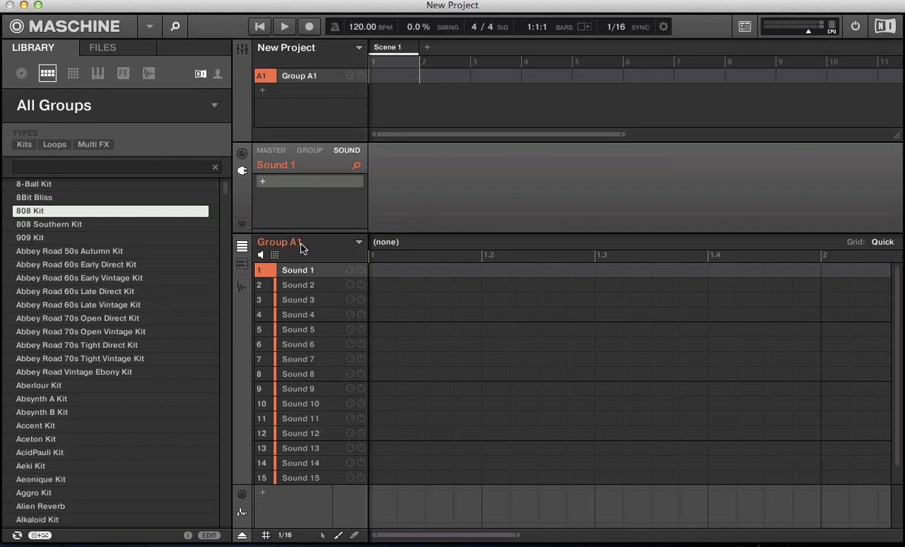
Filter samples to Drums > Kick, put Kick 808 4 in slot 1, and play a kick pattern
click(150, 76)
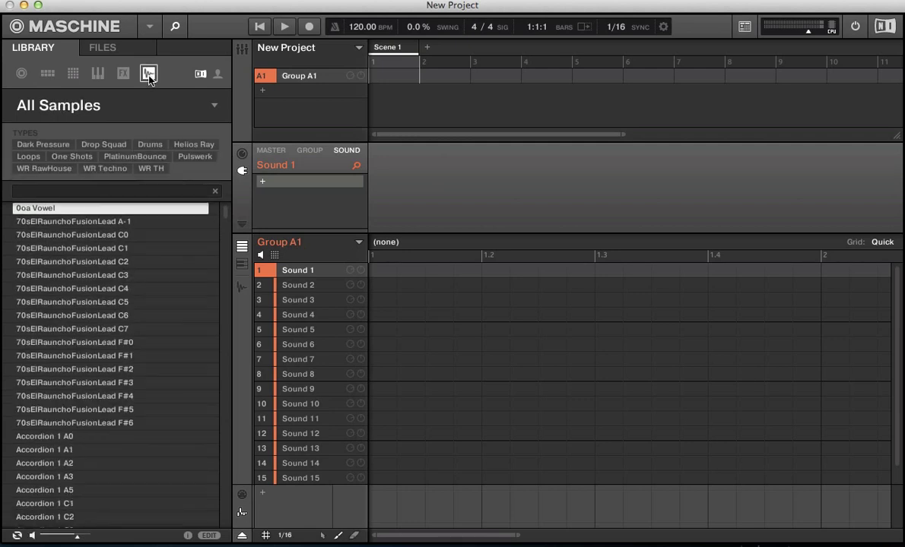
click(150, 144)
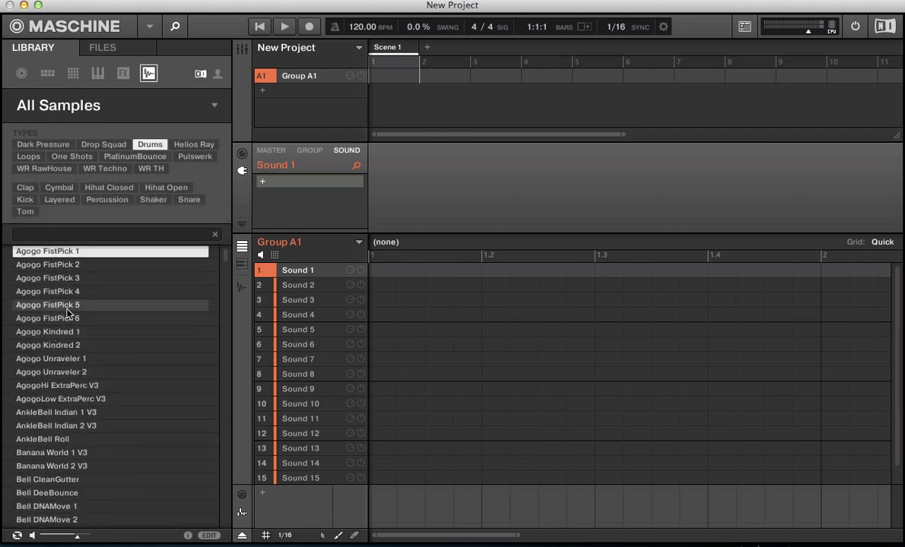
click(25, 199)
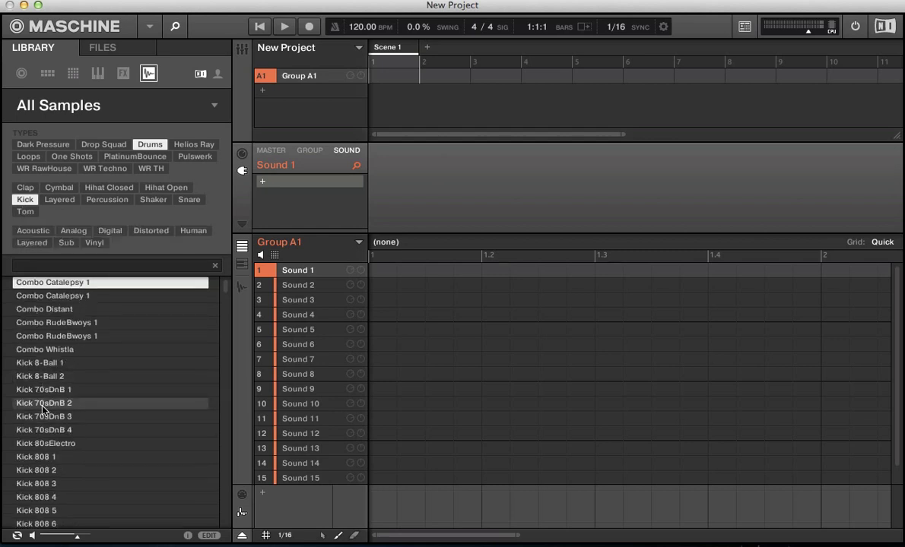
click(68, 402)
scroll(46, 425, down, 2)
click(36, 432)
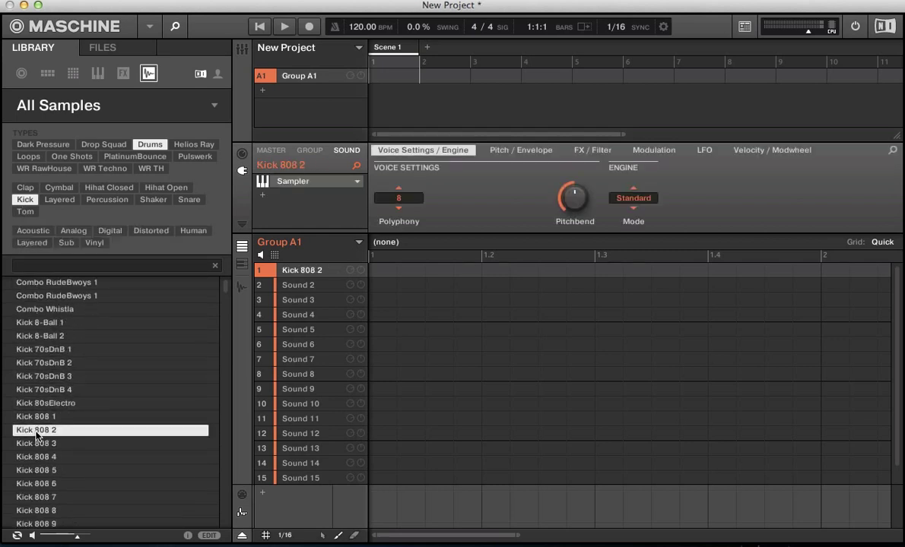
click(38, 457)
mouse_move(38, 457)
mouse_down()
mouse_move(293, 448)
mouse_move(381, 275)
mouse_move(304, 270)
mouse_up()
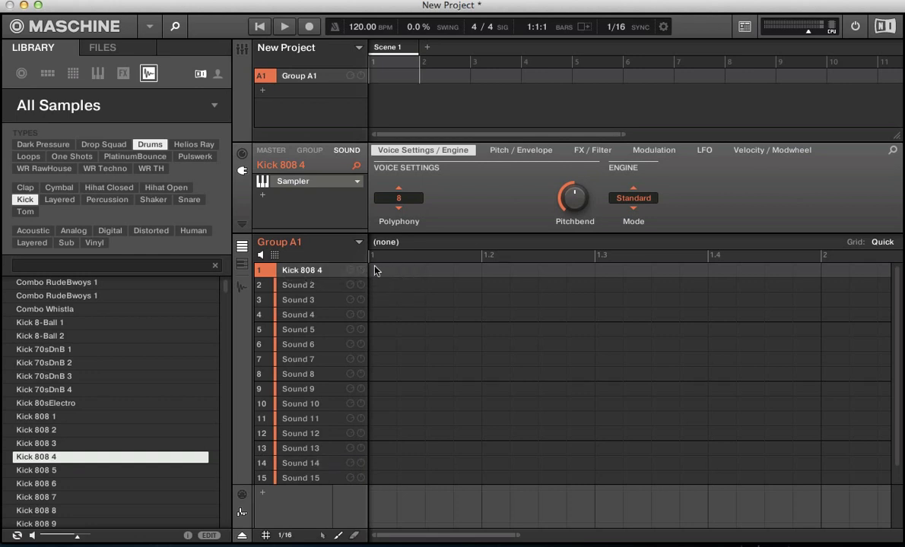
click(374, 275)
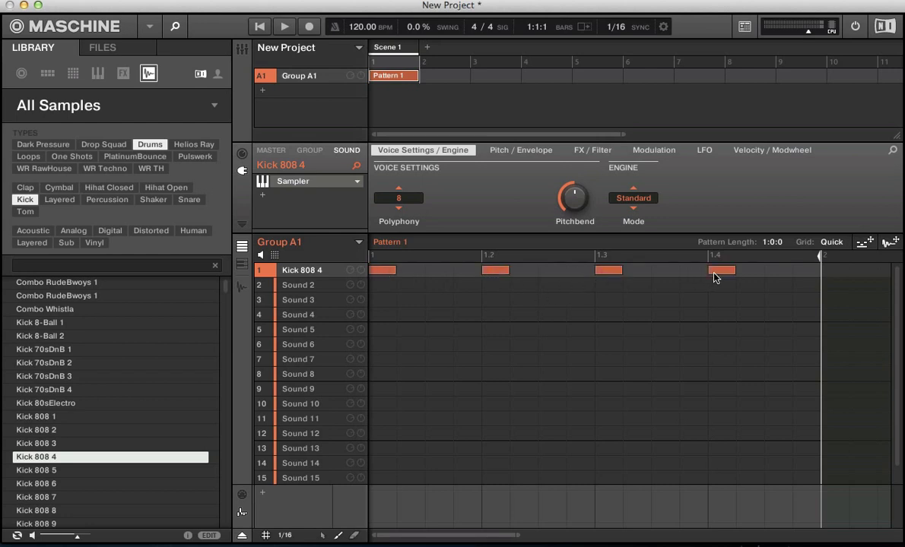
key(space)
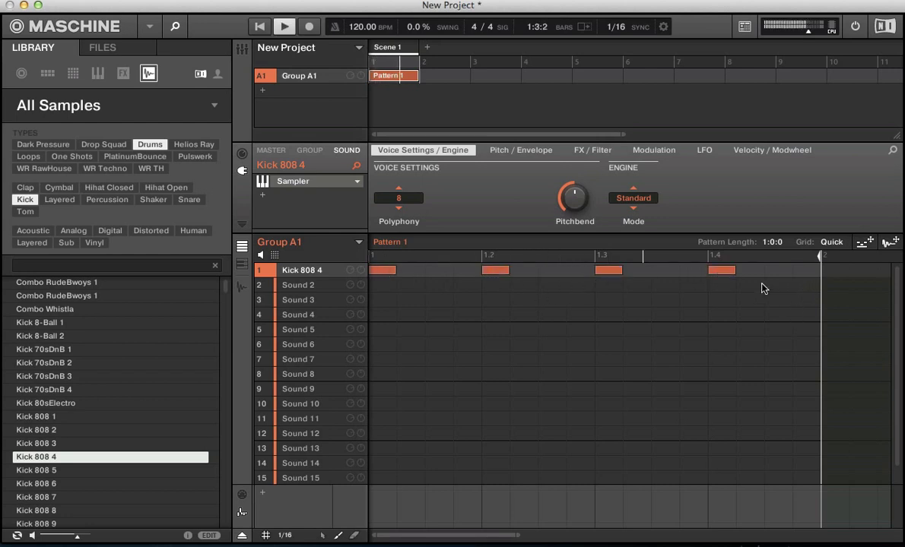
Load the Clap AllGotIt sample into sound slot 2
click(329, 286)
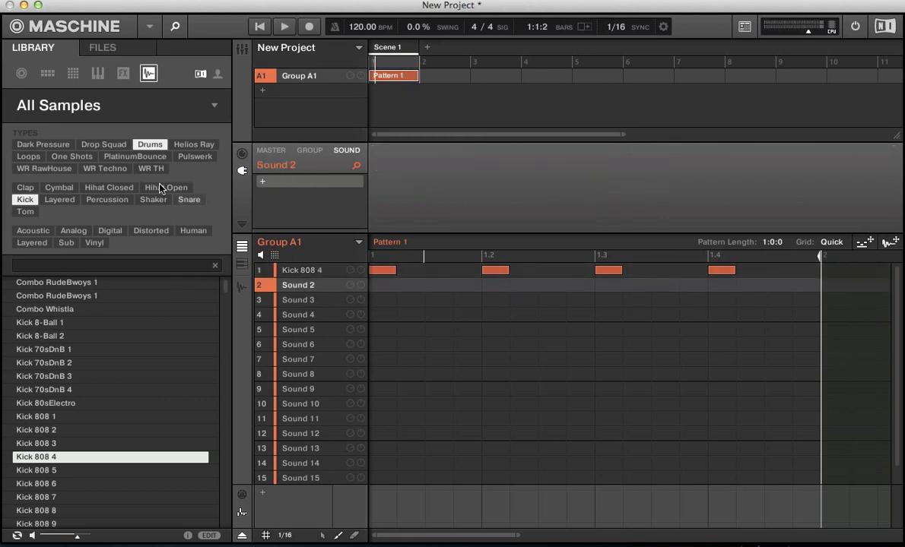
click(28, 189)
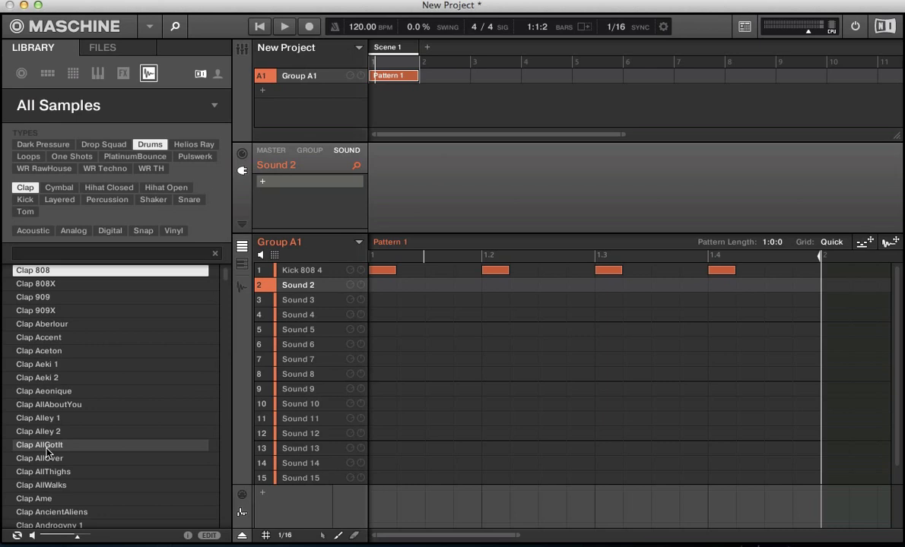
click(46, 446)
double_click(46, 446)
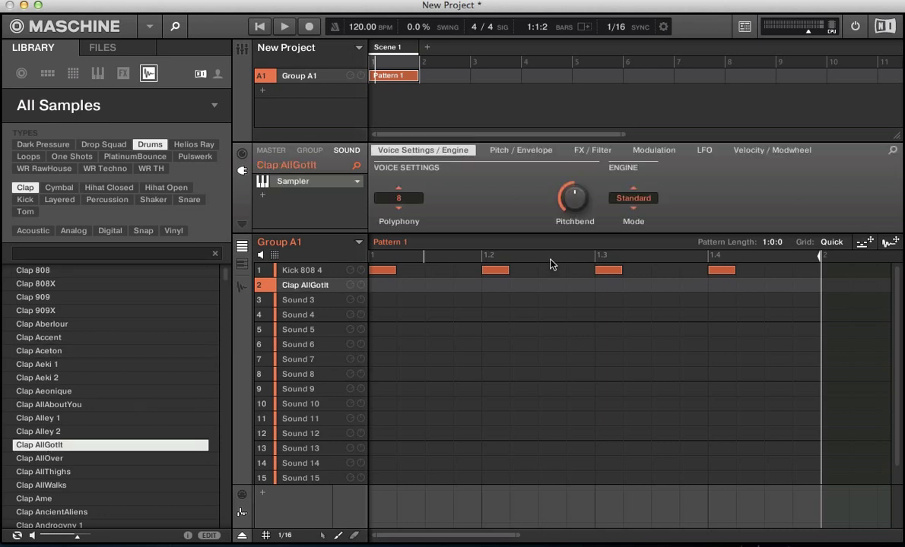
Delete the four test kick notes and load ClosedHH 909X 2 into sound slot 3
drag(735, 302, 371, 262)
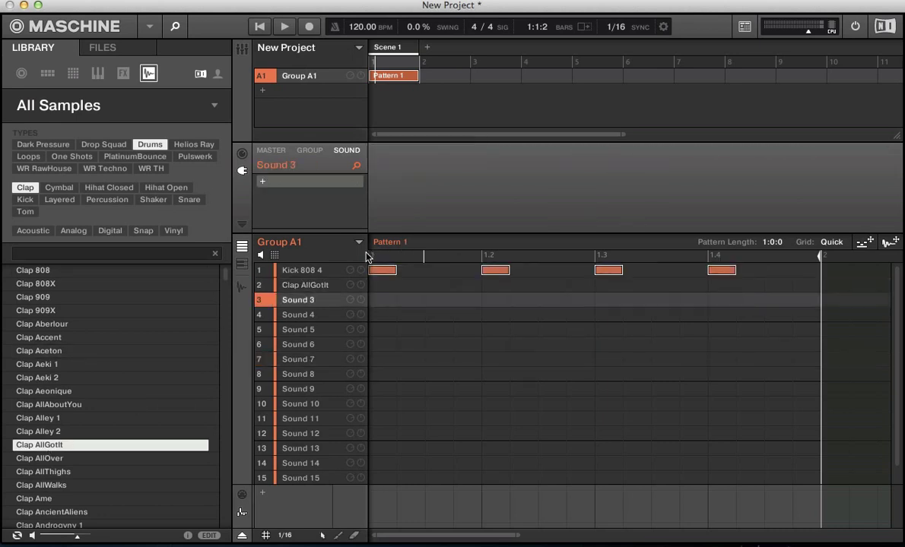
key(Delete)
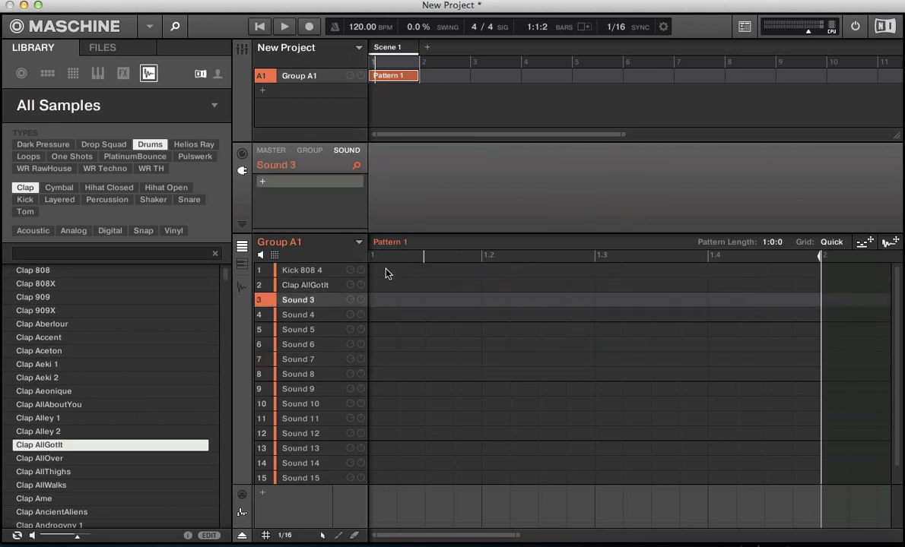
click(96, 190)
double_click(38, 430)
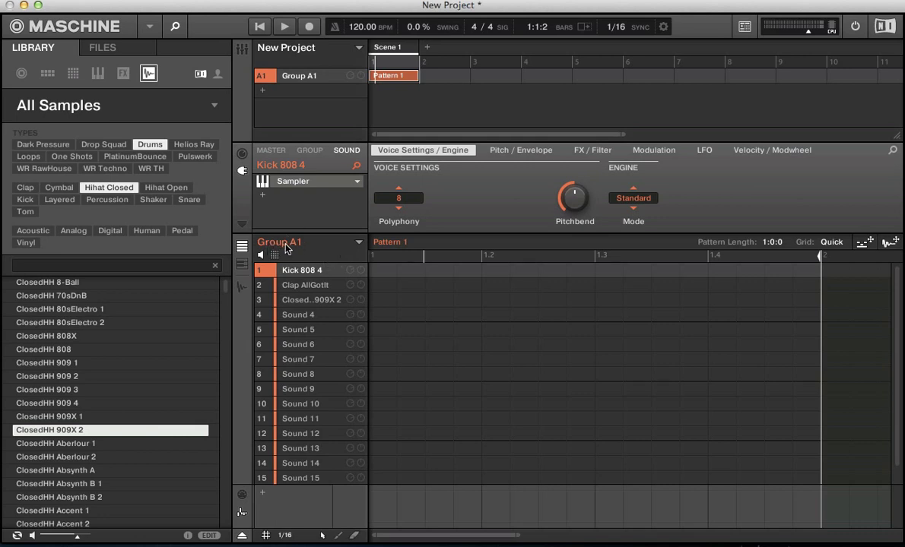
Save Group A1 under the name 'nice hits'
right_click(298, 79)
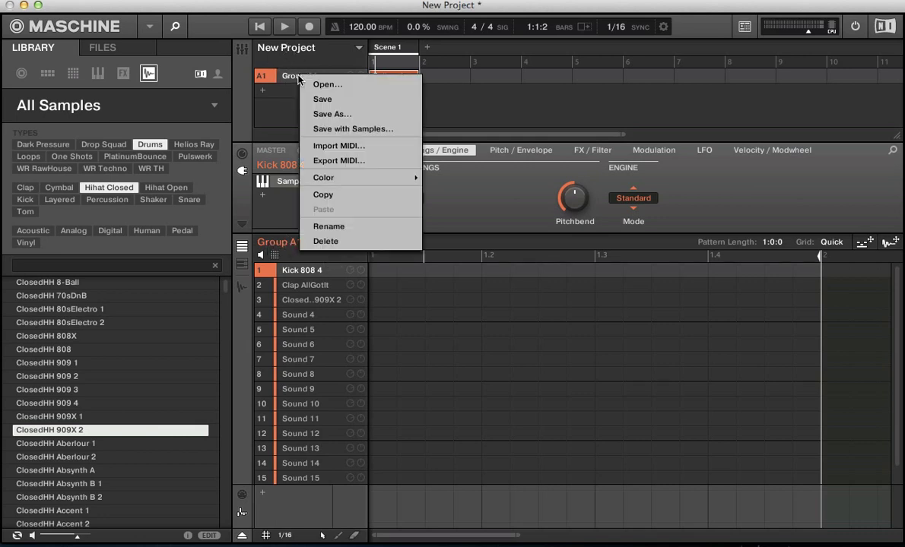
click(329, 114)
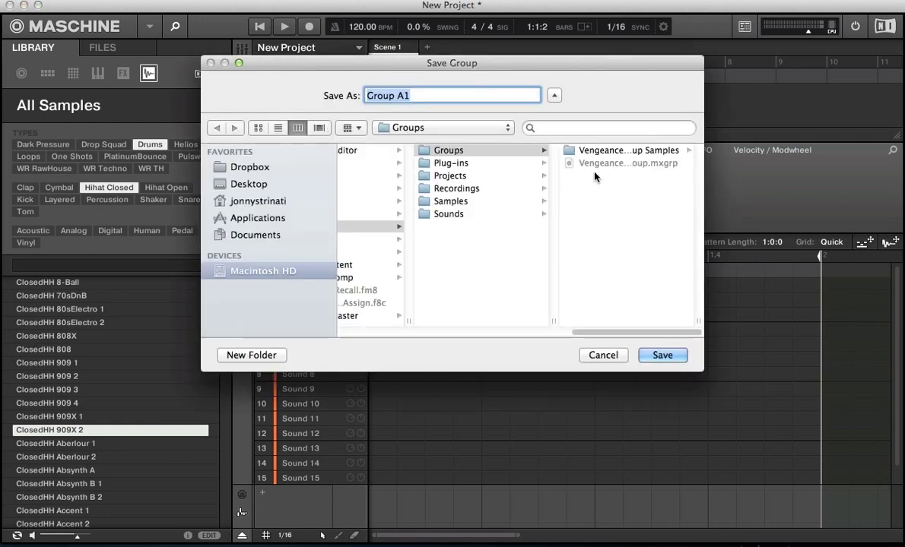
text(nice hi)
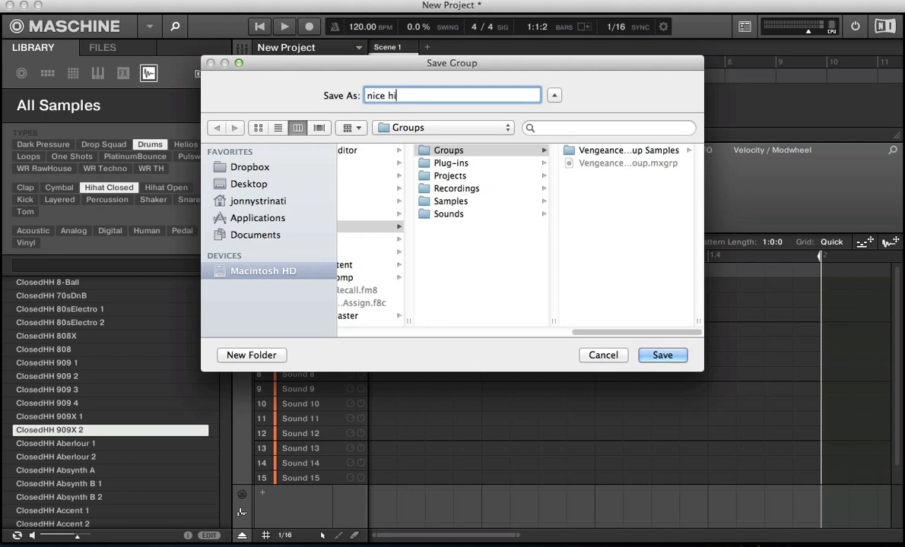
text(ts)
key(Return)
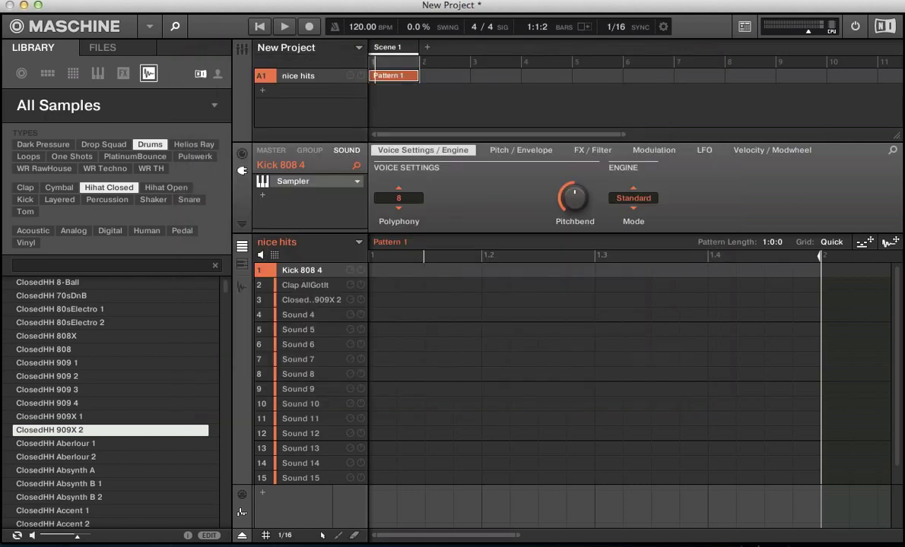
Start a new project, discarding unsaved changes to the old one
click(119, 1)
click(126, 6)
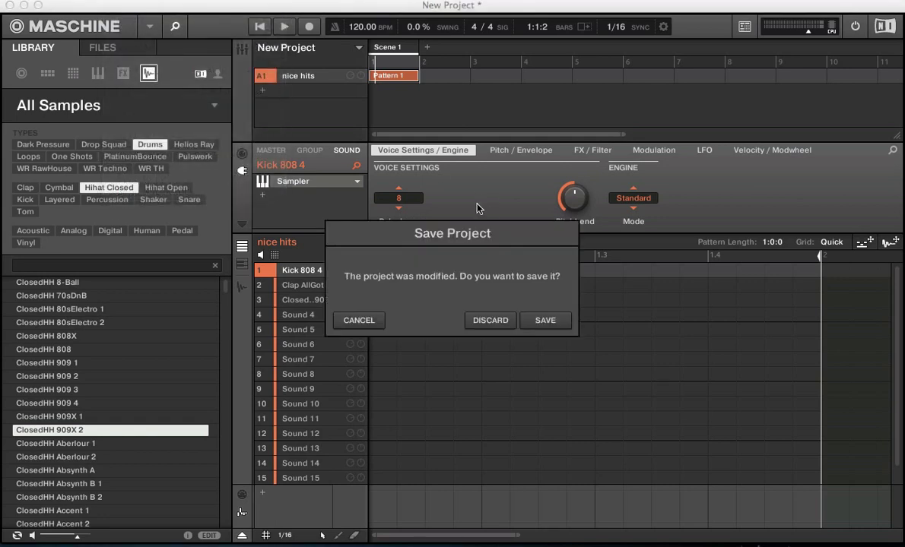
click(495, 326)
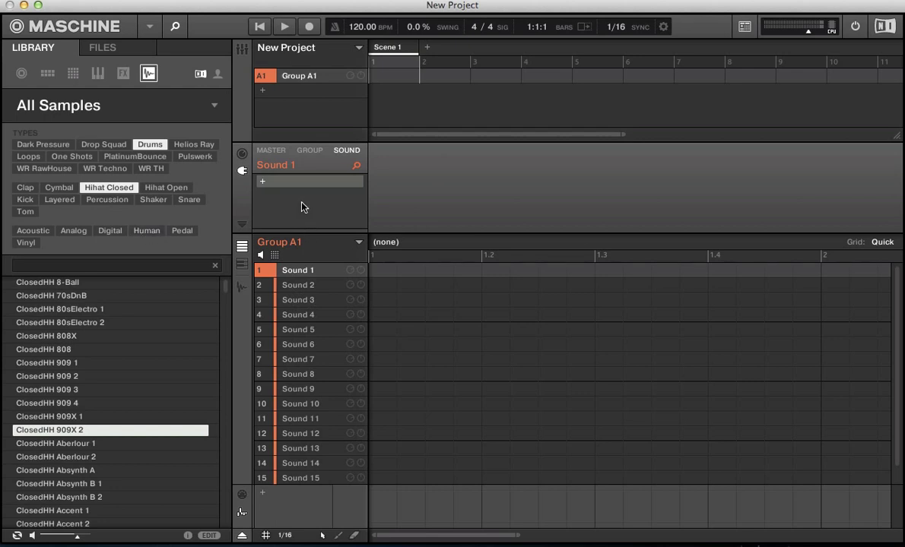
Open nice hits.mxgrp from the Vengeance samples folder into the empty Group A1
right_click(298, 76)
click(307, 79)
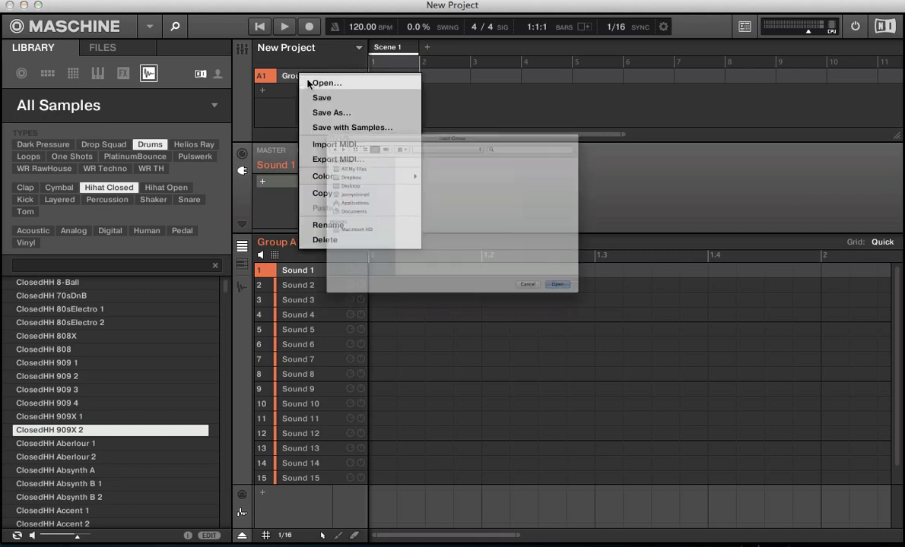
click(577, 120)
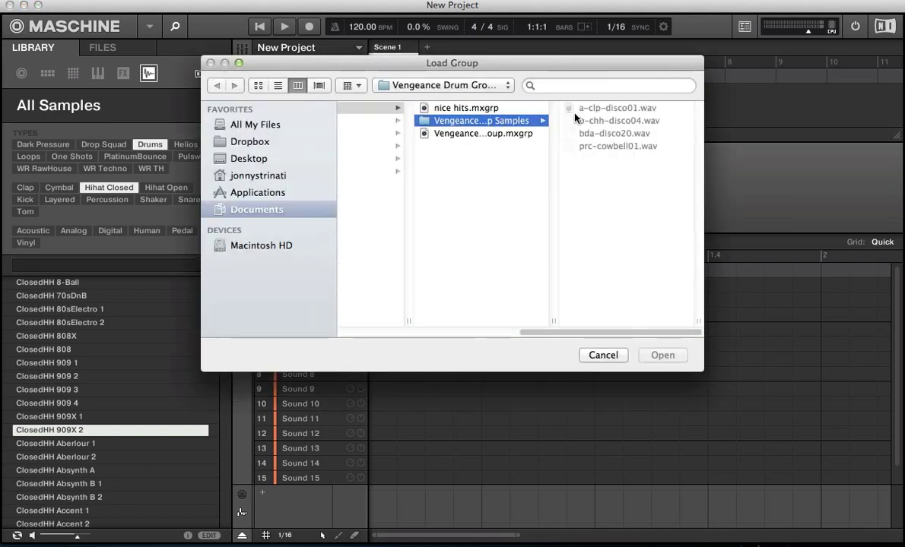
click(466, 108)
double_click(497, 111)
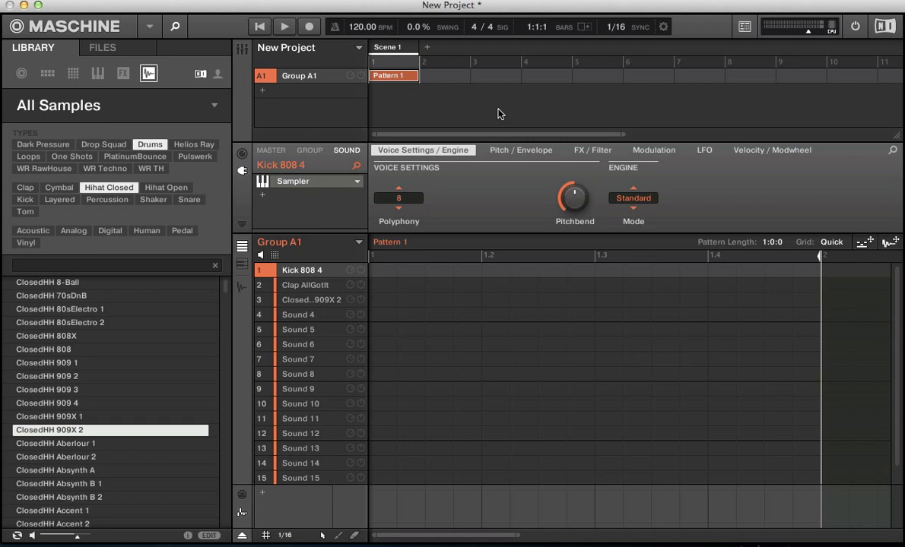
Check the reloaded clap, kick and closed hi-hat sound slots
click(292, 284)
click(290, 270)
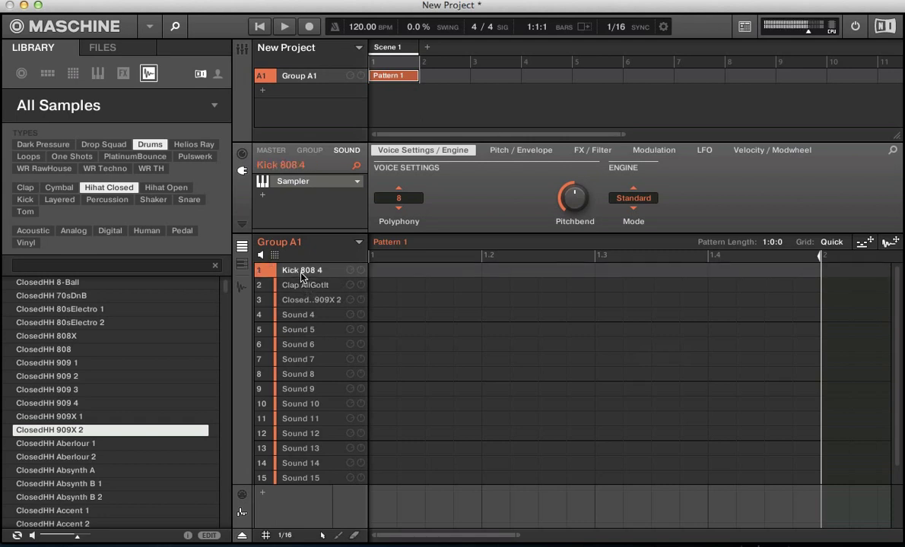
click(306, 301)
click(304, 285)
click(306, 272)
Place kicks and claps on beats 1.2 and 1.4
click(302, 287)
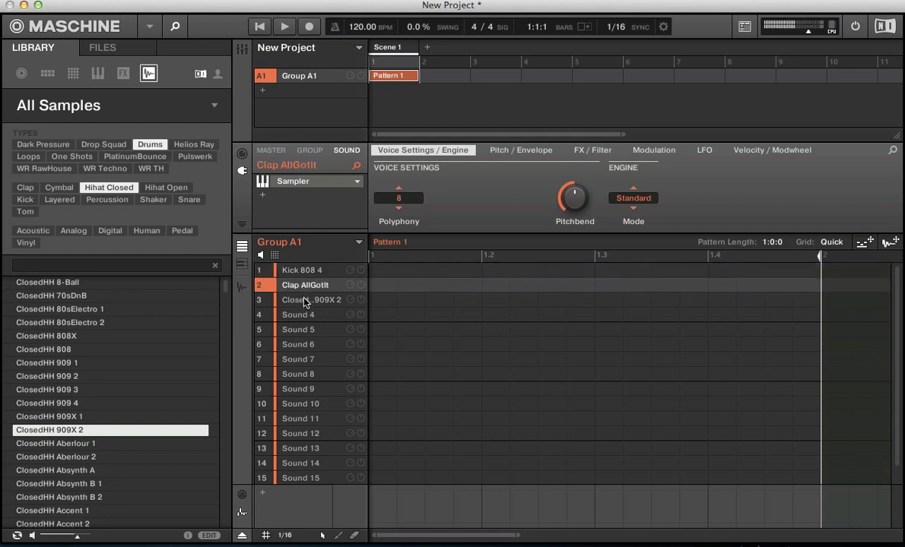
click(287, 298)
click(292, 271)
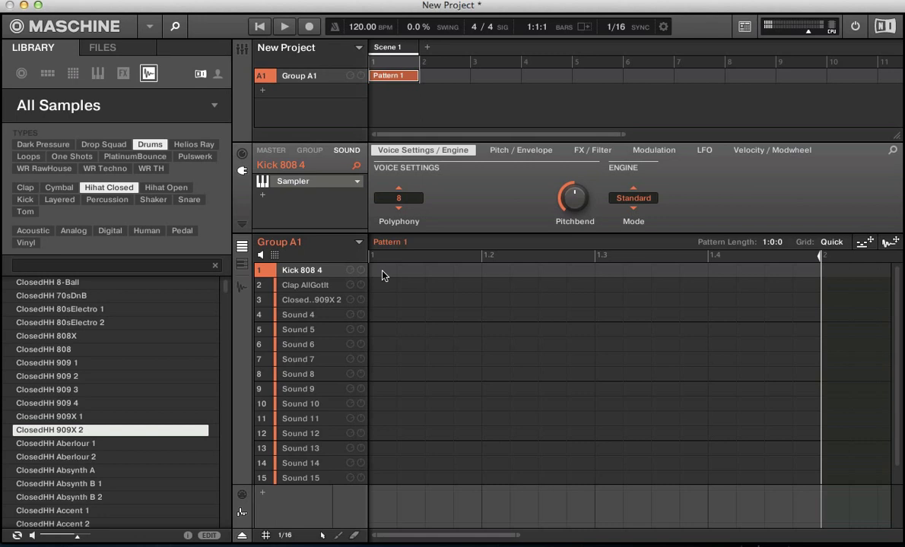
click(495, 272)
click(720, 271)
click(496, 287)
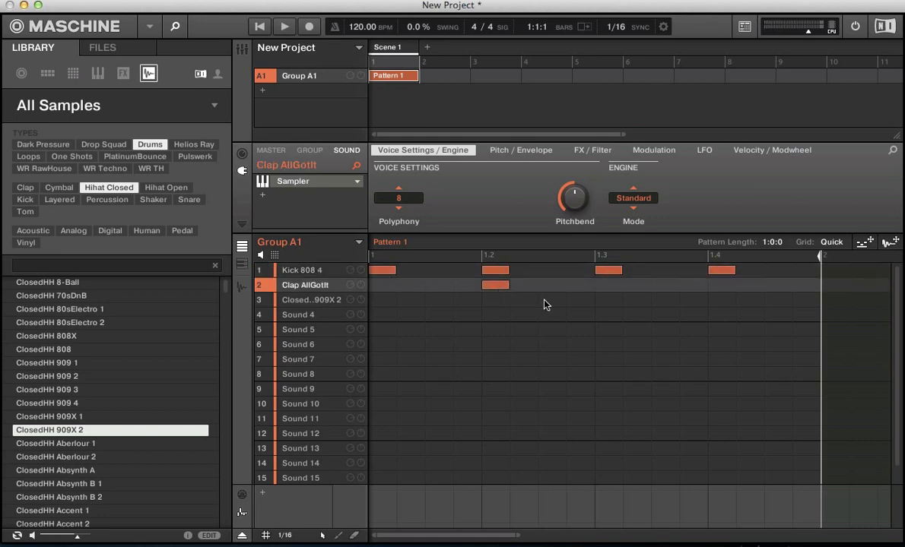
click(723, 290)
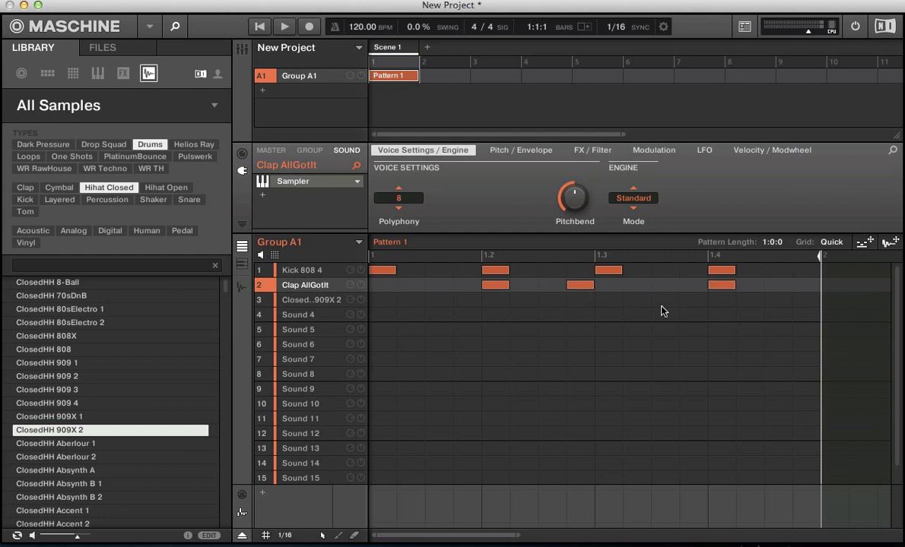
Add offbeat closed hi-hats and extra claps near the bar's end while auditioning playback
click(550, 301)
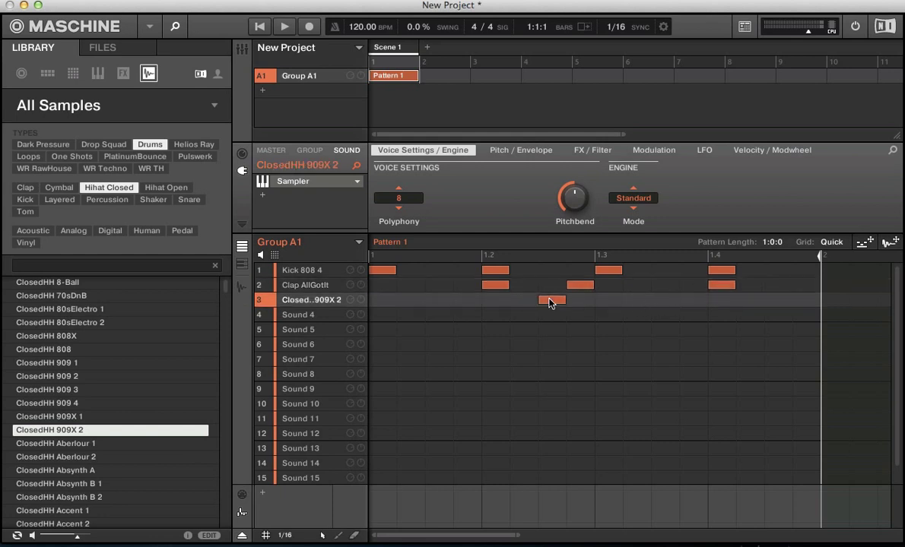
key(space)
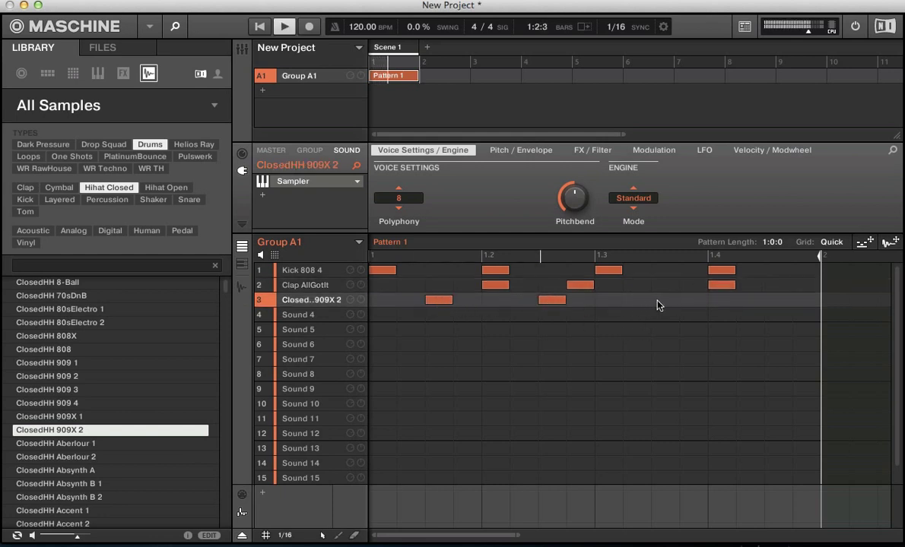
click(663, 301)
click(776, 301)
click(804, 287)
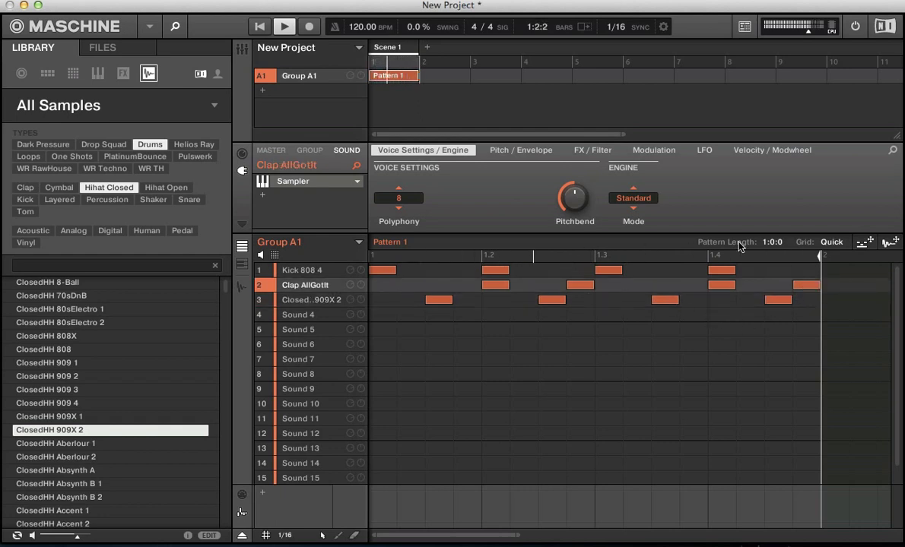
click(686, 286)
click(686, 286)
key(space)
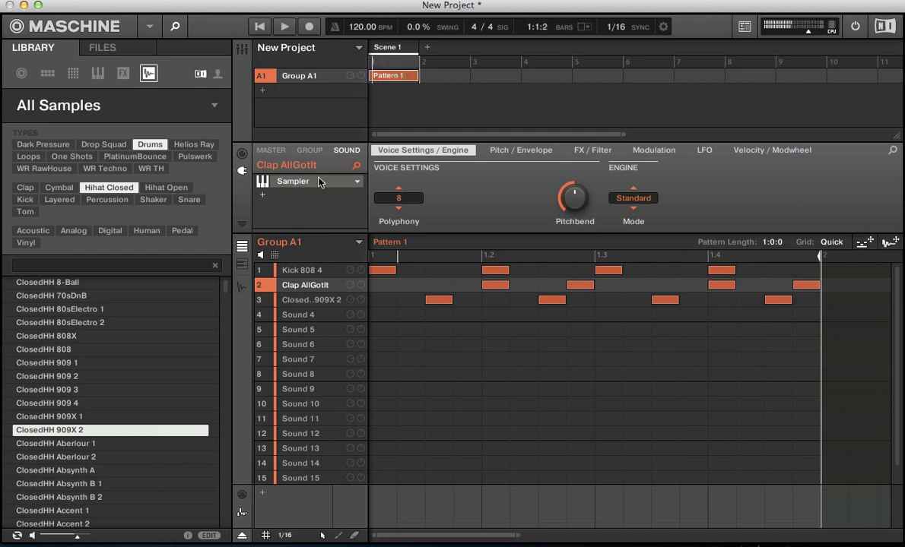
Add a Maximizer to Group A1's first group effect slot
click(304, 152)
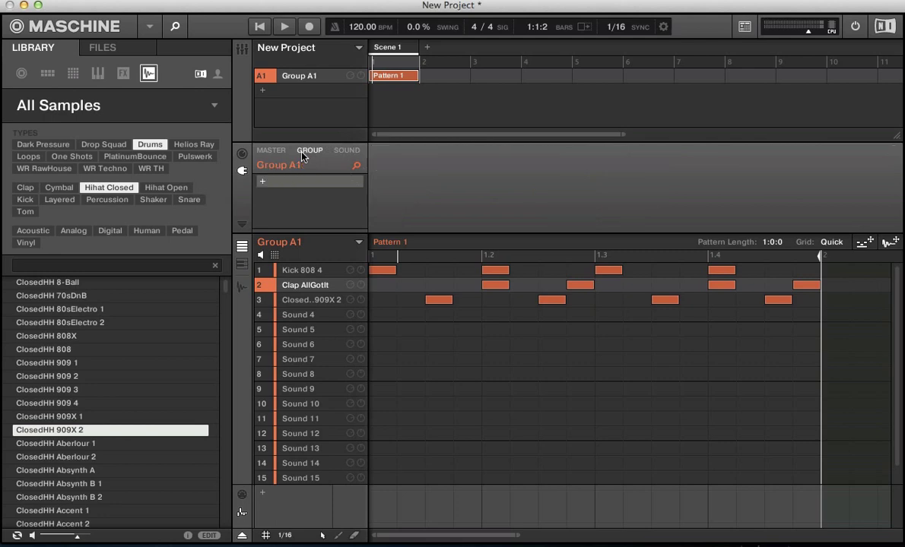
click(262, 181)
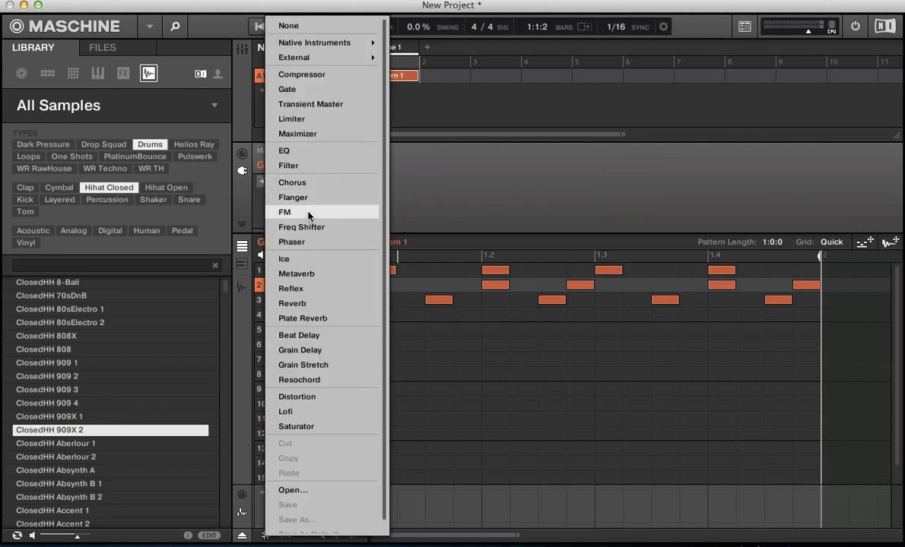
mouse_move(324, 42)
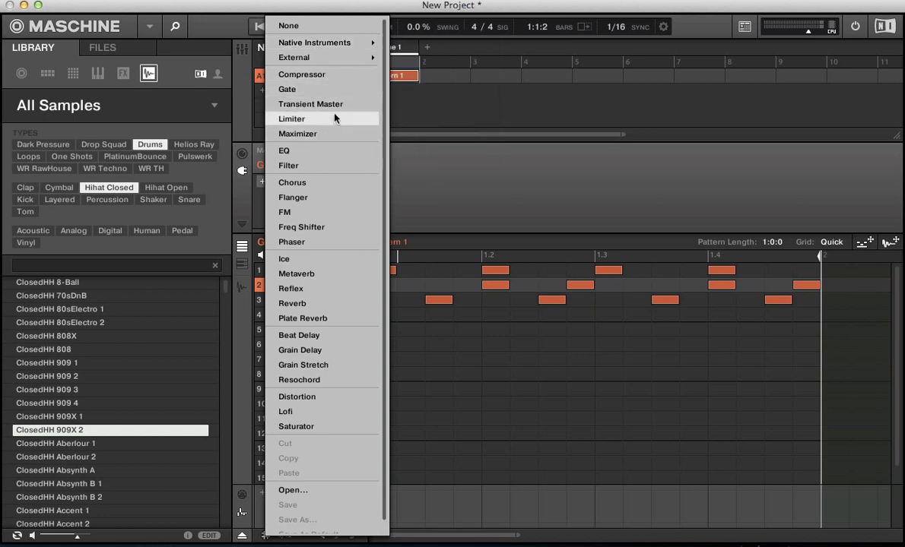
click(300, 134)
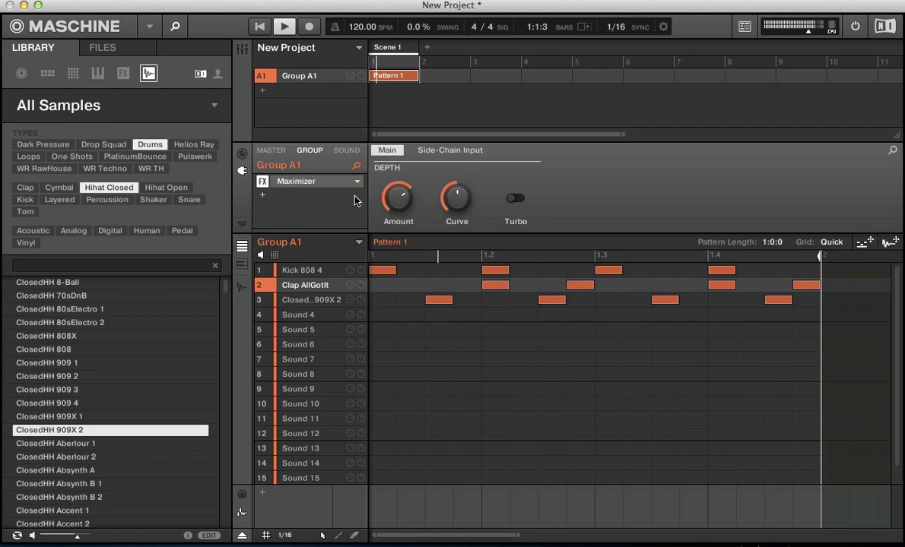
Add Solid Bus Comp in the next slot and raise its Dry level to 0.49
click(289, 181)
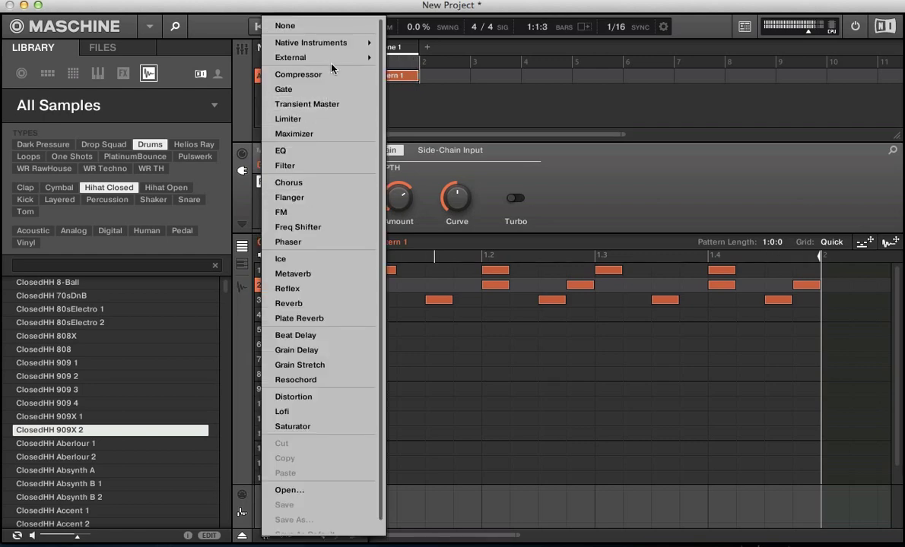
mouse_move(333, 58)
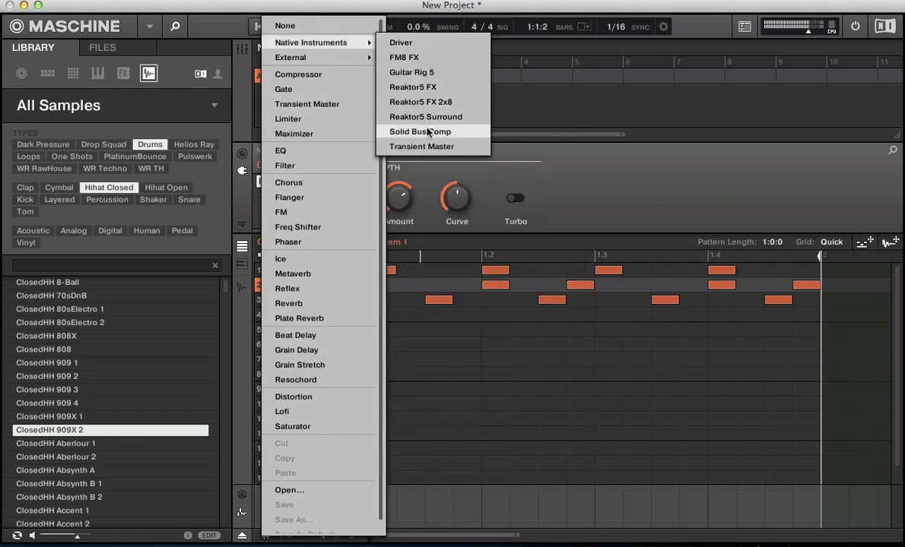
click(424, 133)
mouse_move(410, 203)
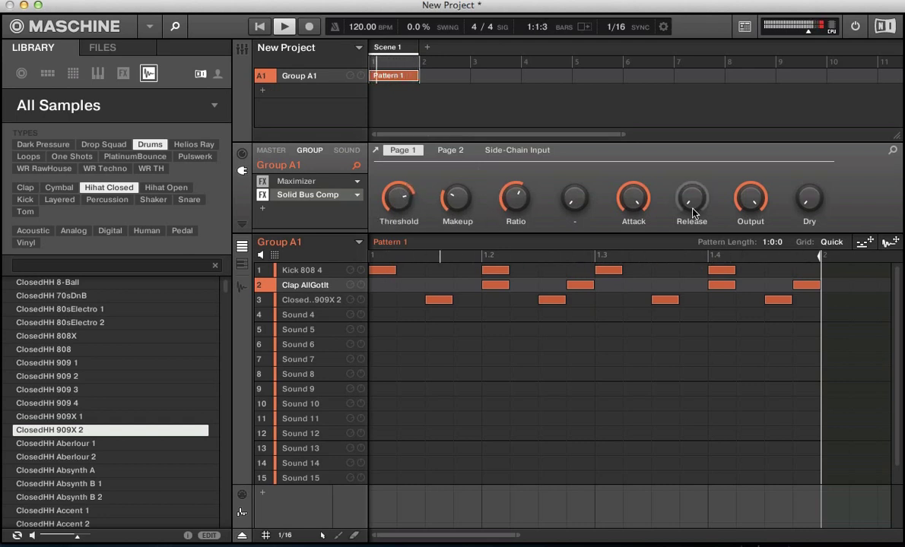
mouse_move(686, 205)
drag(808, 205, 808, 201)
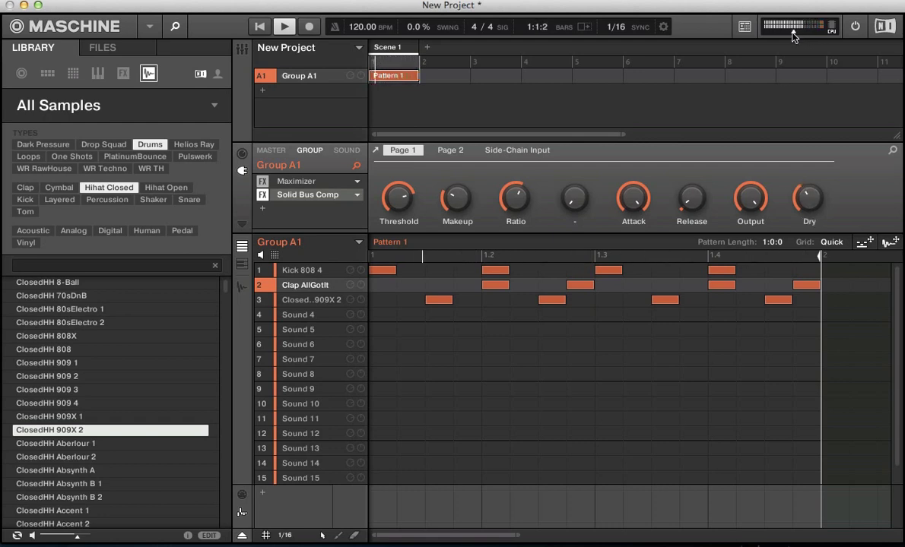
Stop playback and review the kick, clap, hi-hat sounds and both effect slots
key(space)
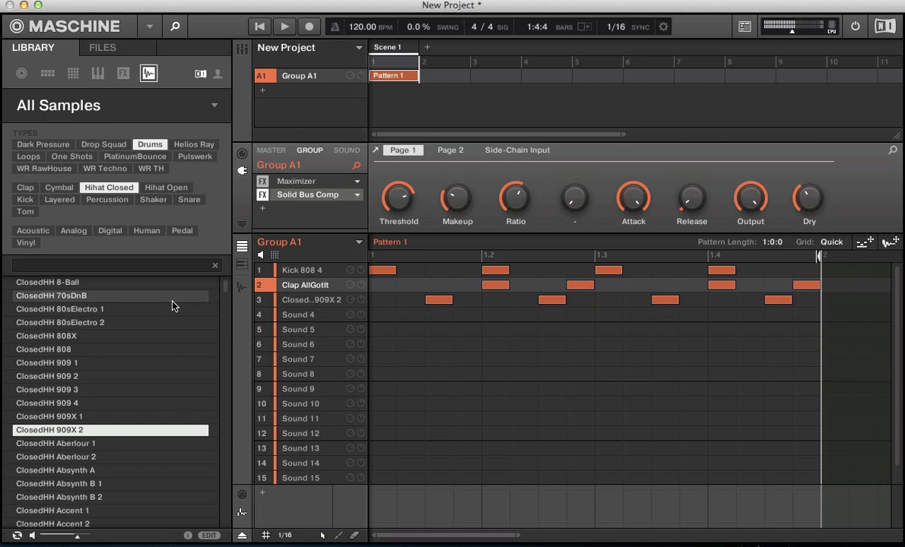
click(293, 270)
click(304, 286)
click(295, 300)
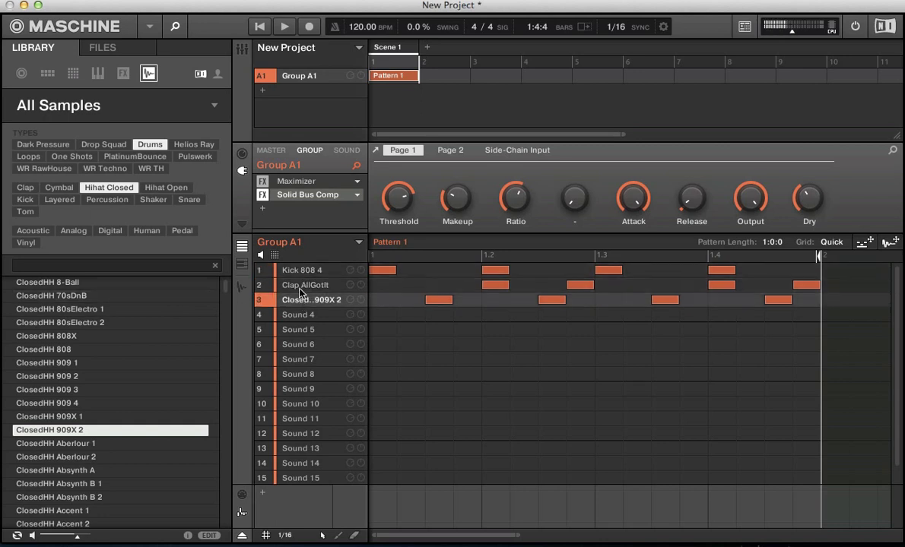
click(273, 179)
click(275, 195)
click(270, 180)
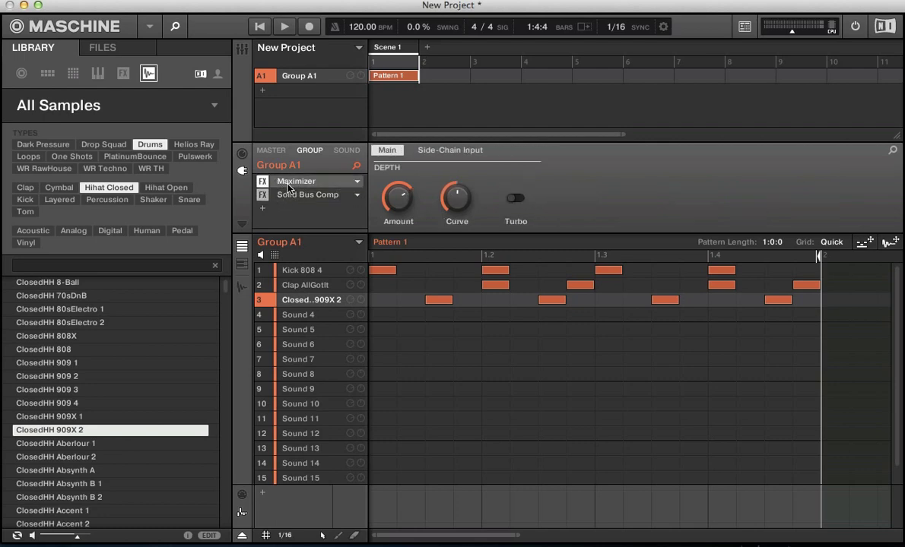
click(300, 195)
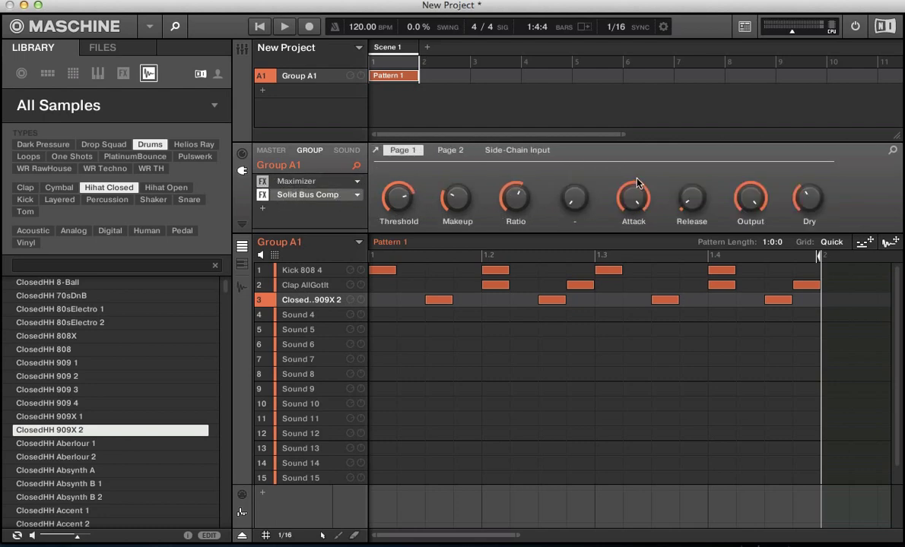
Overwrite nice hits.mxgrp with the group's new beat, Maximizer and Solid Bus Comp
right_click(303, 77)
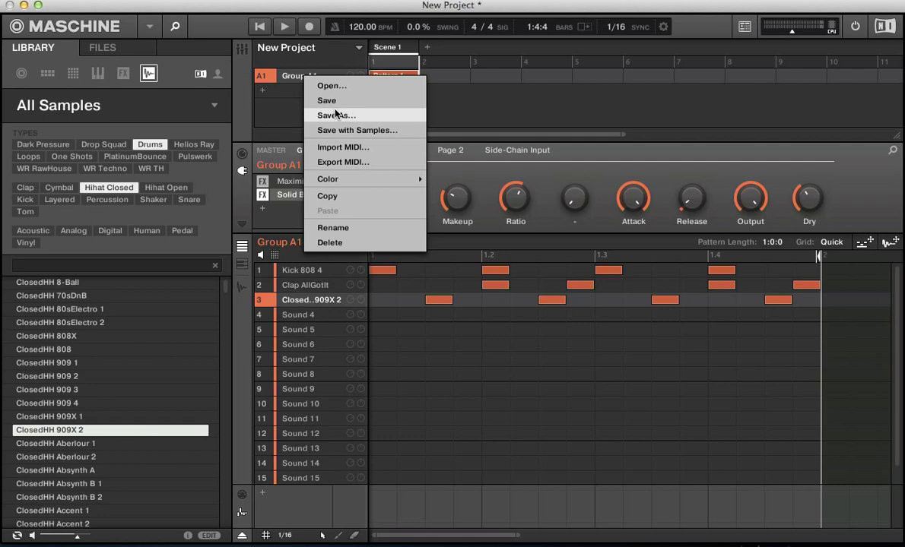
click(334, 107)
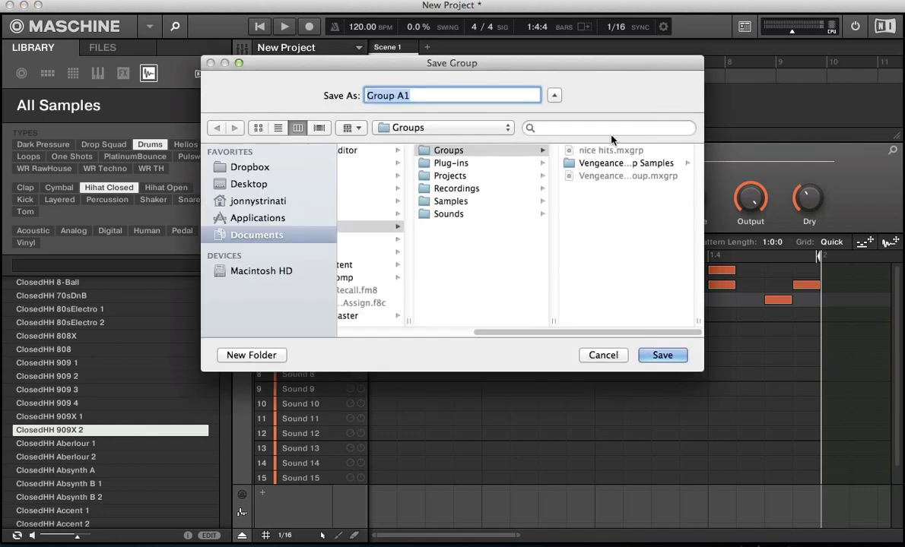
click(603, 153)
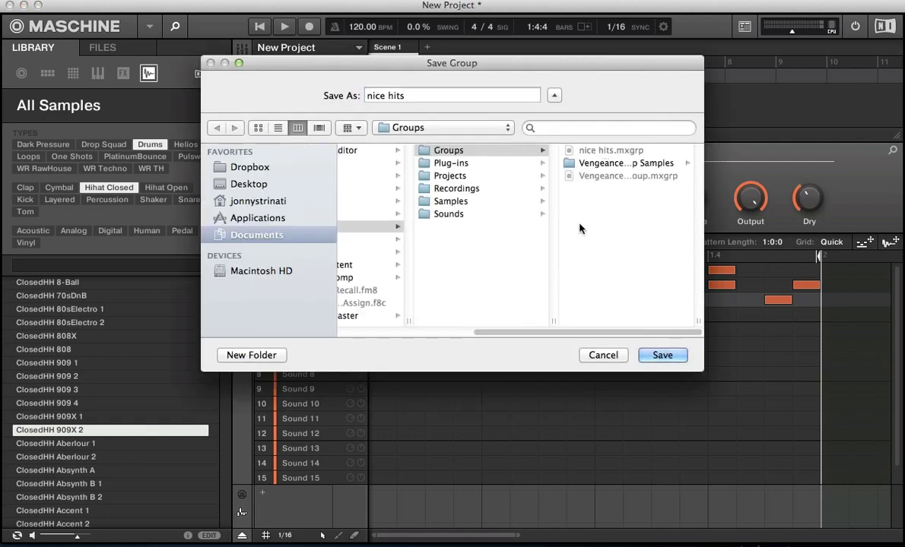
click(660, 355)
click(553, 157)
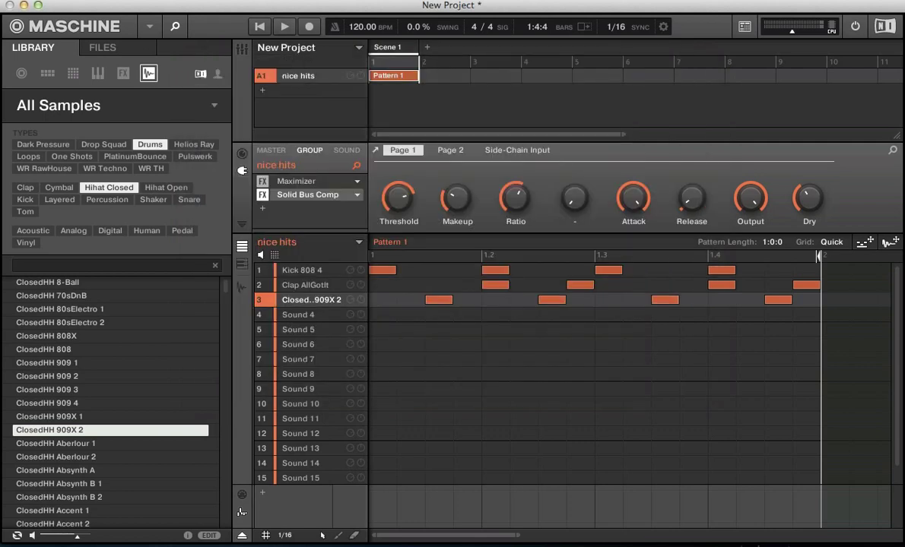
click(115, 1)
Start a new project, discarding unsaved changes to the old one
click(115, 1)
click(116, 1)
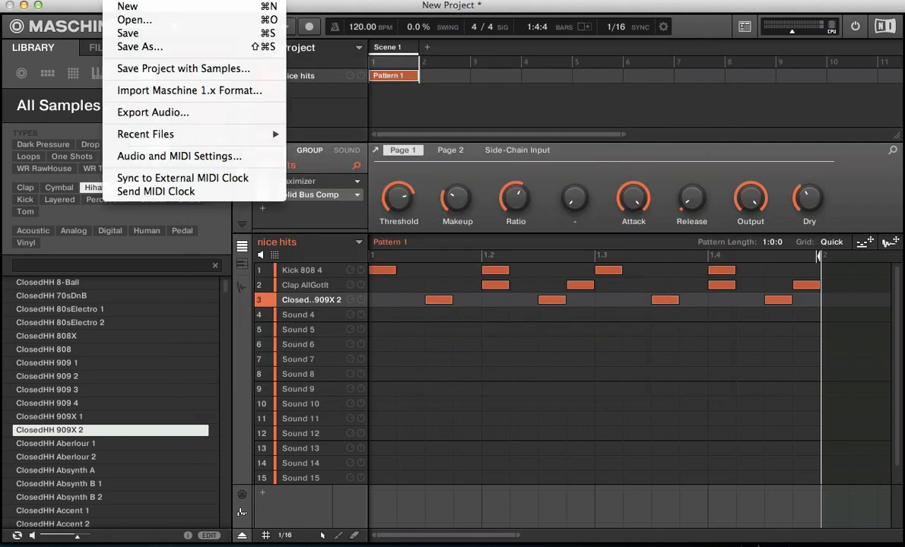
click(120, 7)
click(466, 297)
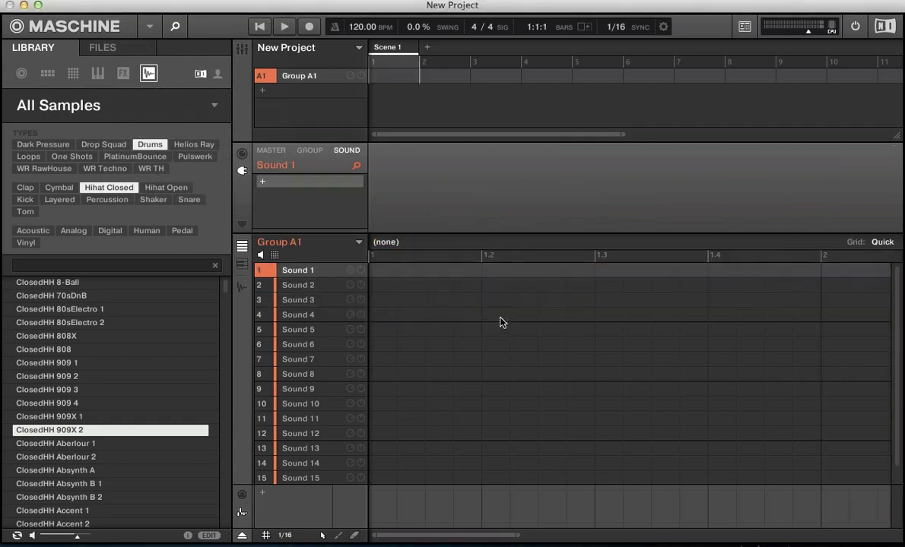
Load nice hits.mxgrp into Group A1
right_click(302, 81)
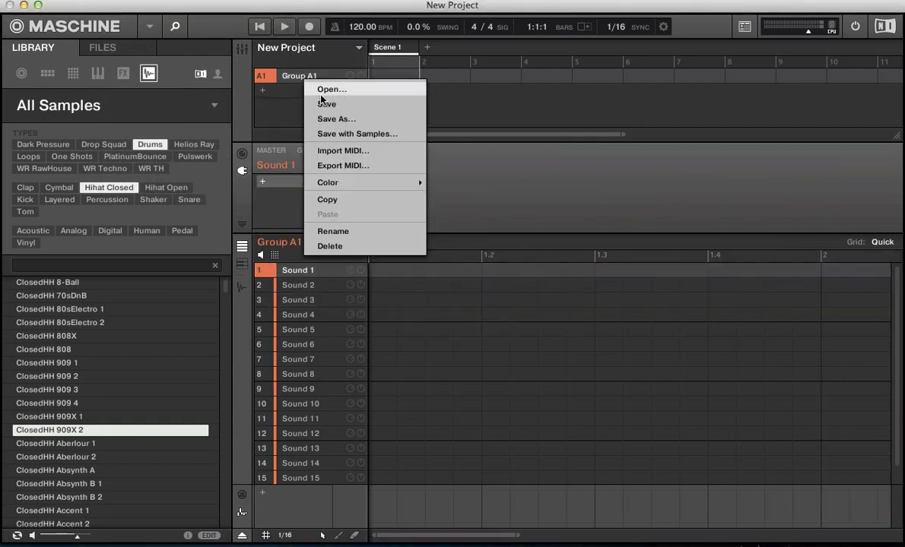
click(308, 88)
click(605, 108)
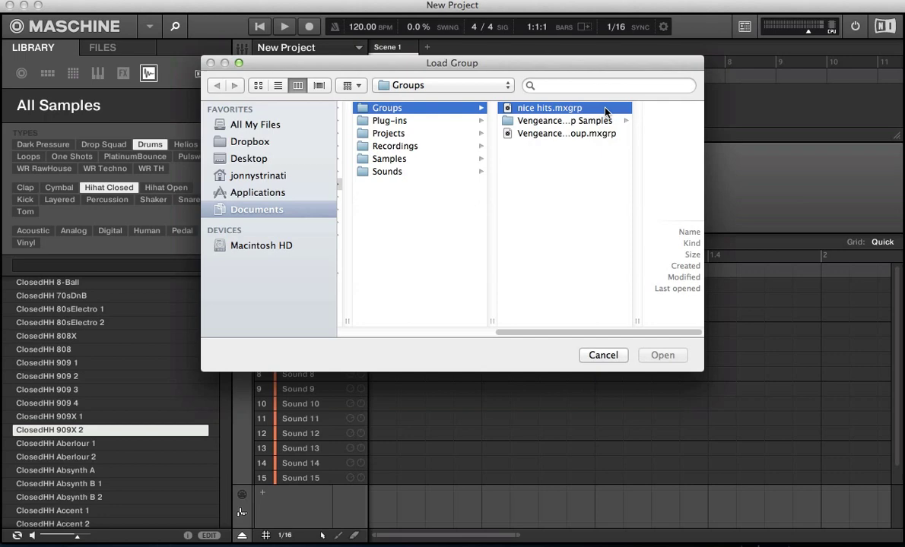
key(Return)
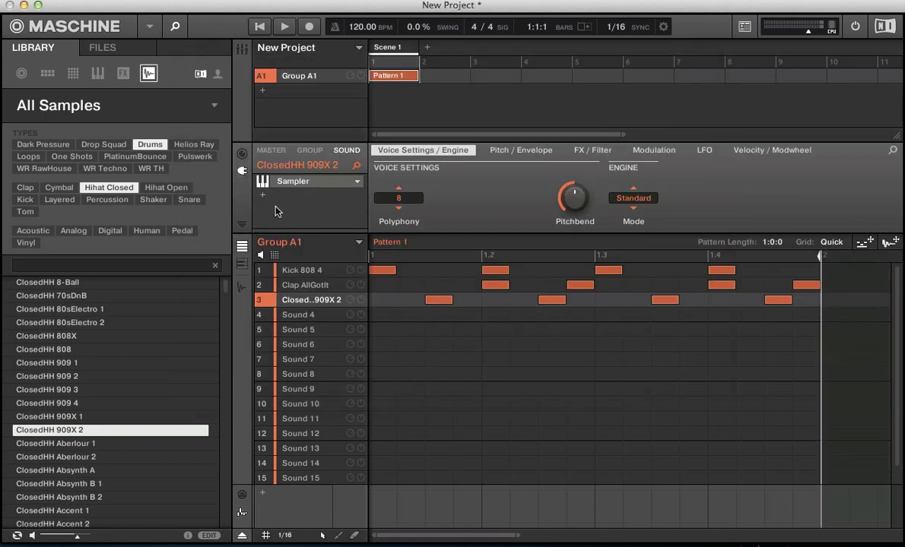
Inspect the Maximizer and Solid Bus Comp settings and the Kick 808 4, Clap AllGotIt and hi-hat sounds
click(311, 150)
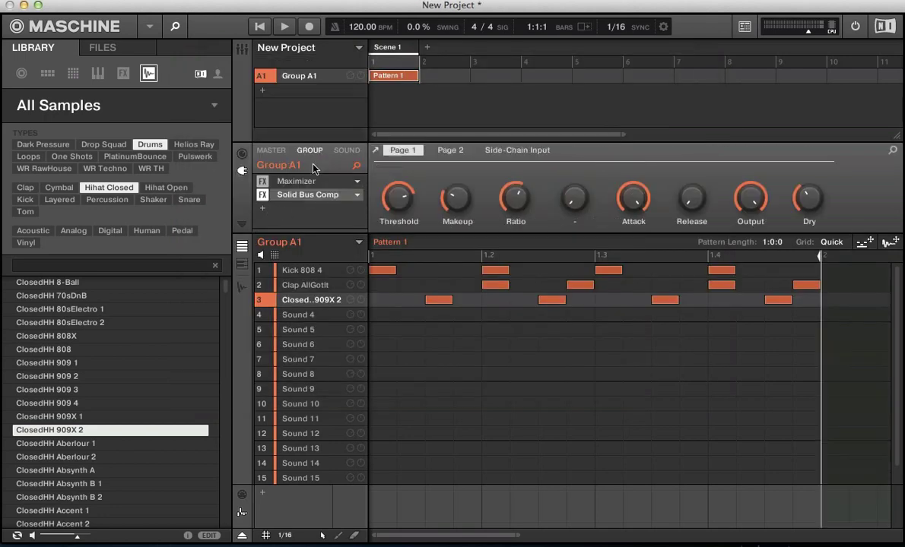
click(289, 270)
click(304, 299)
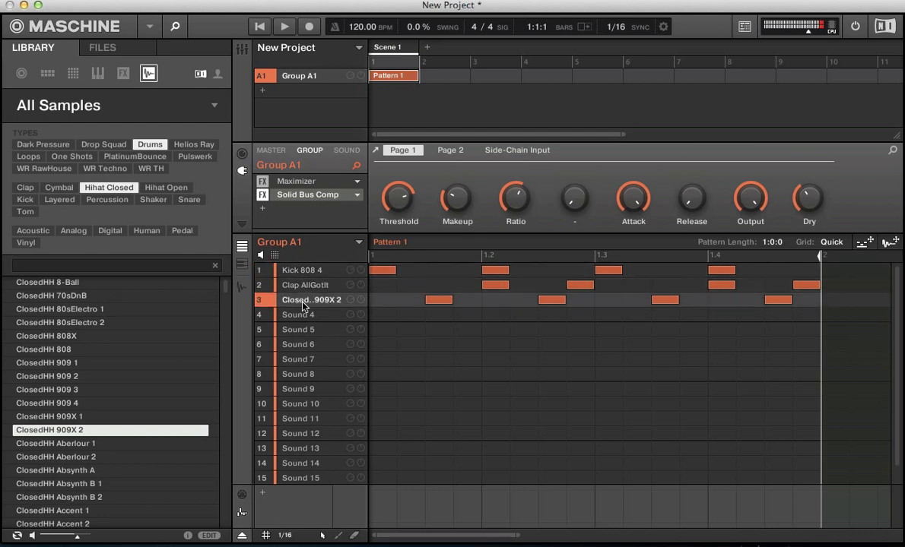
click(287, 181)
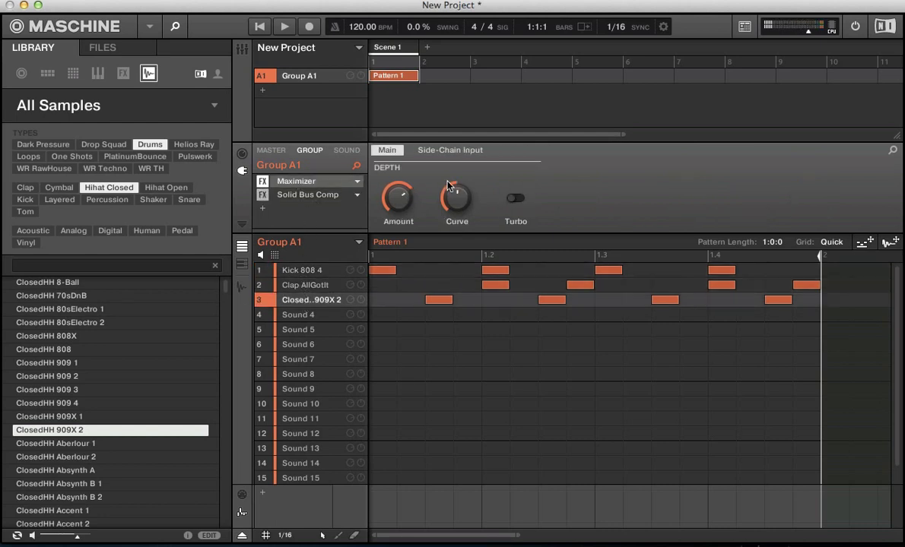
click(305, 194)
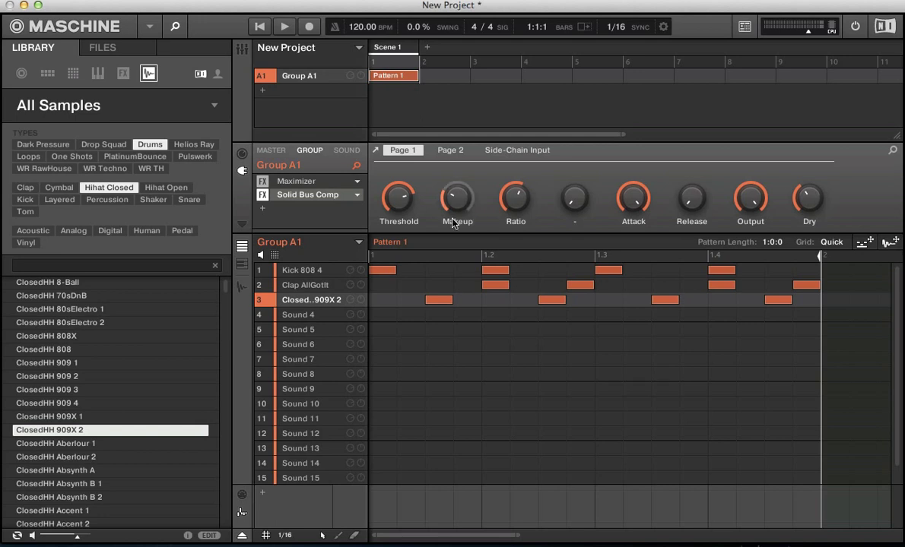
click(306, 271)
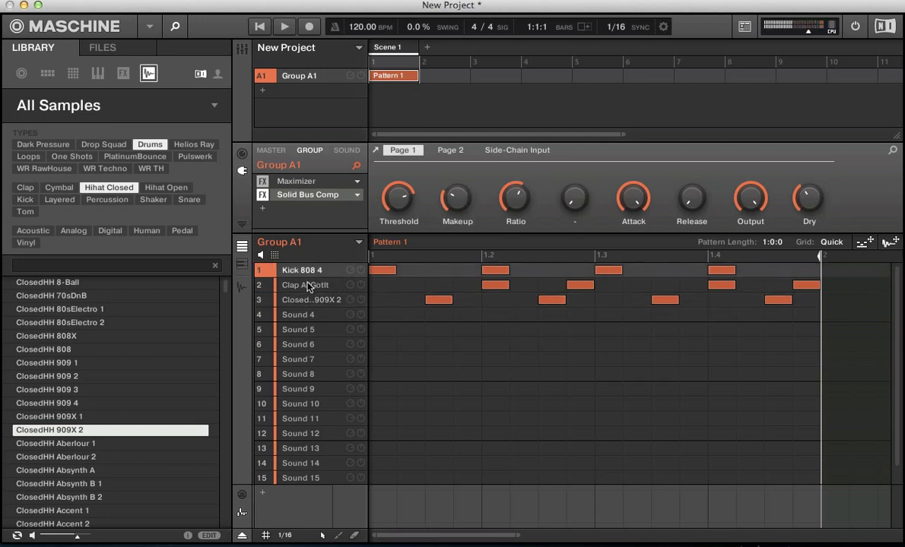
click(307, 287)
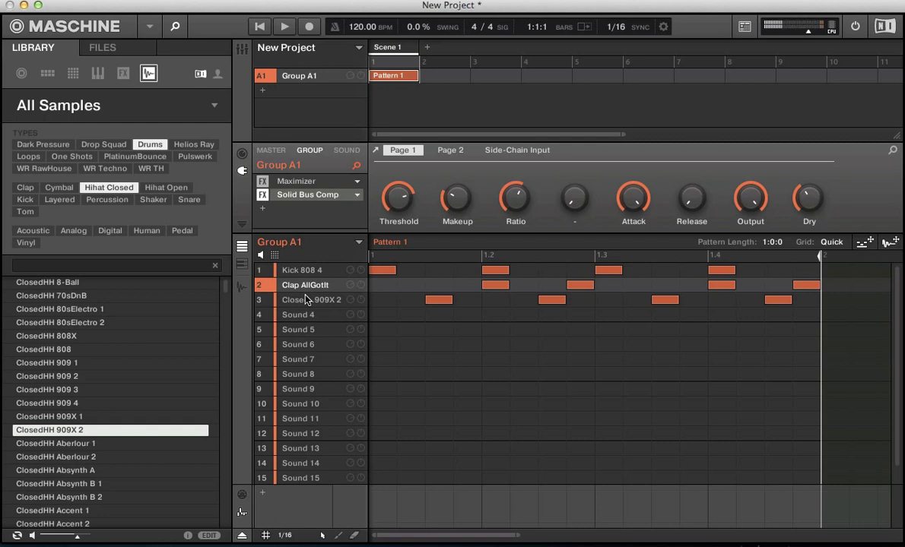
Use Save with Samples to store Group A1 as 'Track 1' in the Groups folder
right_click(304, 77)
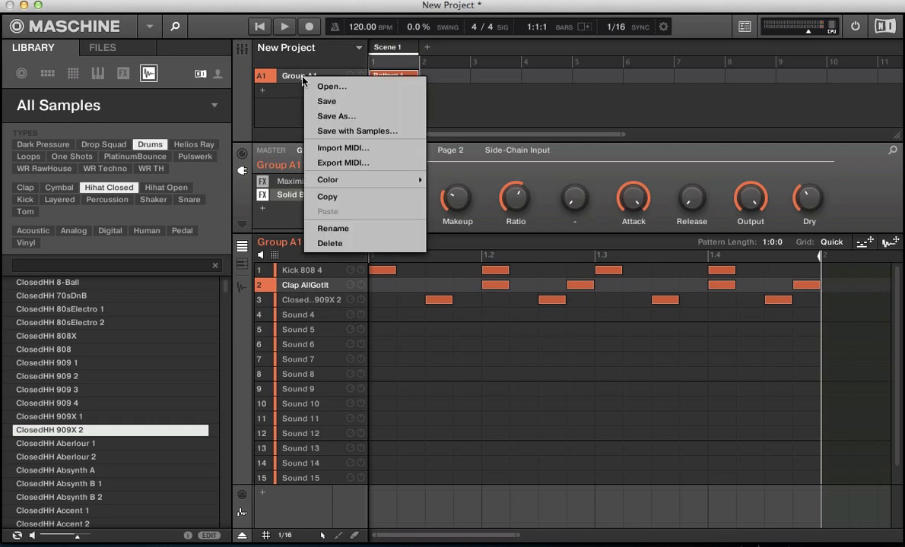
click(358, 133)
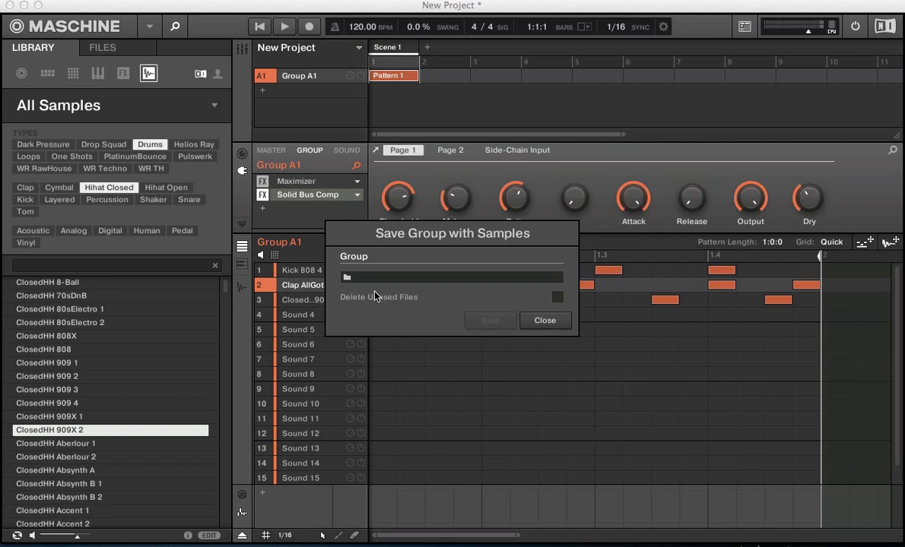
click(346, 278)
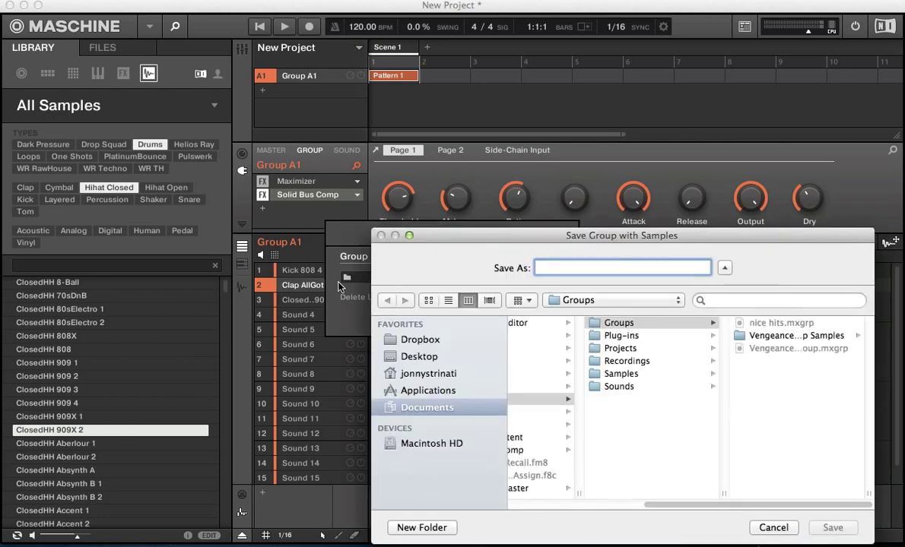
drag(484, 241, 373, 156)
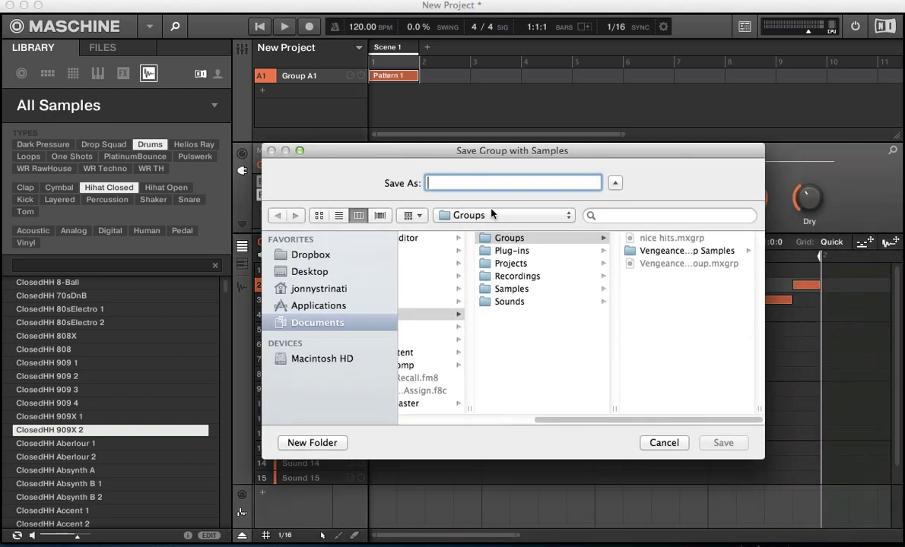
click(471, 216)
click(602, 288)
text(Track 1)
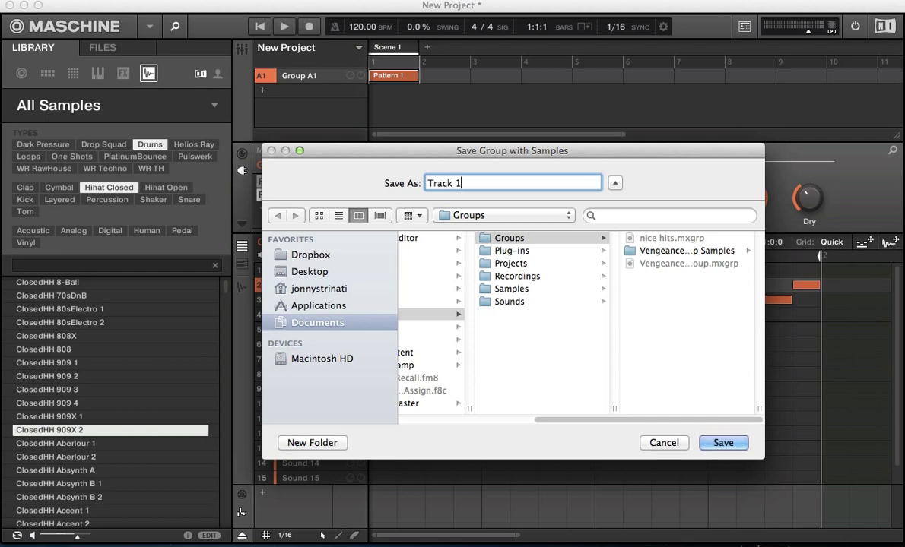
key(Return)
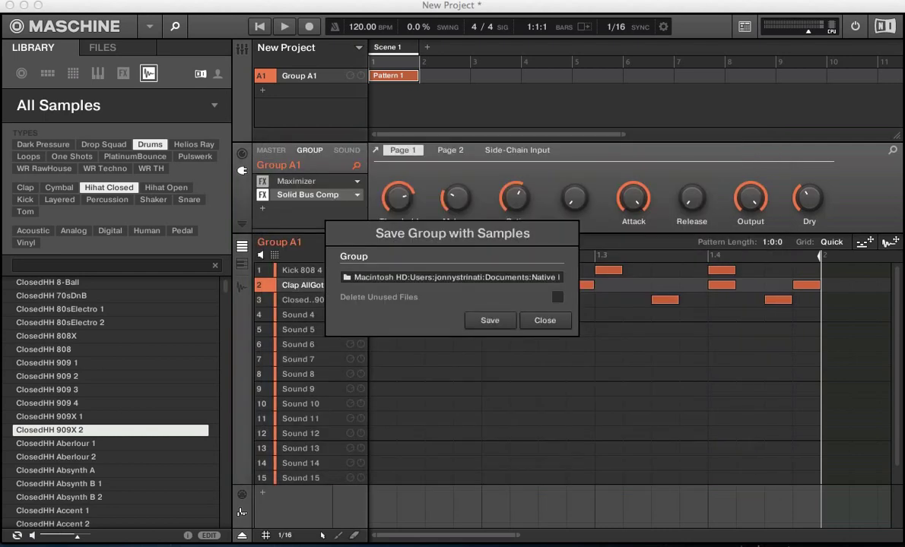
click(490, 321)
In Finder, navigate to Documents > Native Instruments > Maschine 2 > Groups
key(F11)
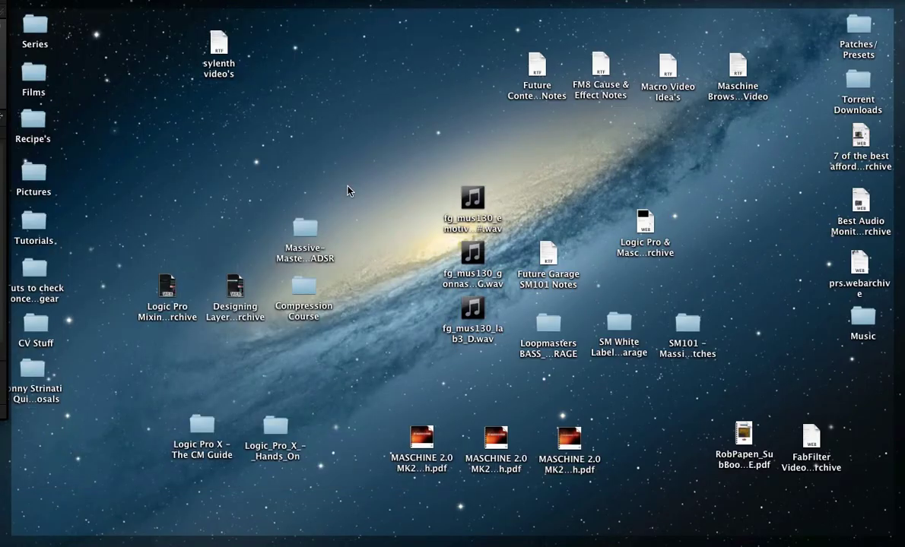
key(super+n)
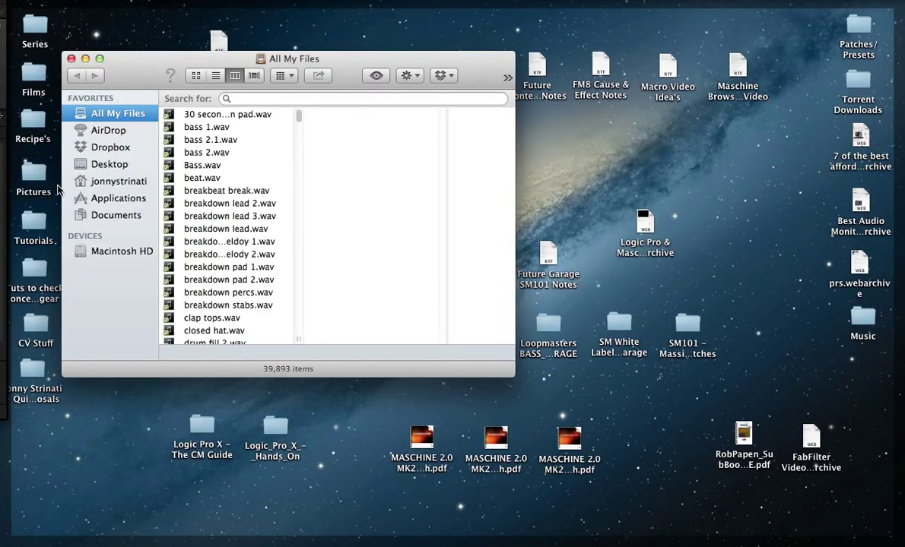
click(112, 216)
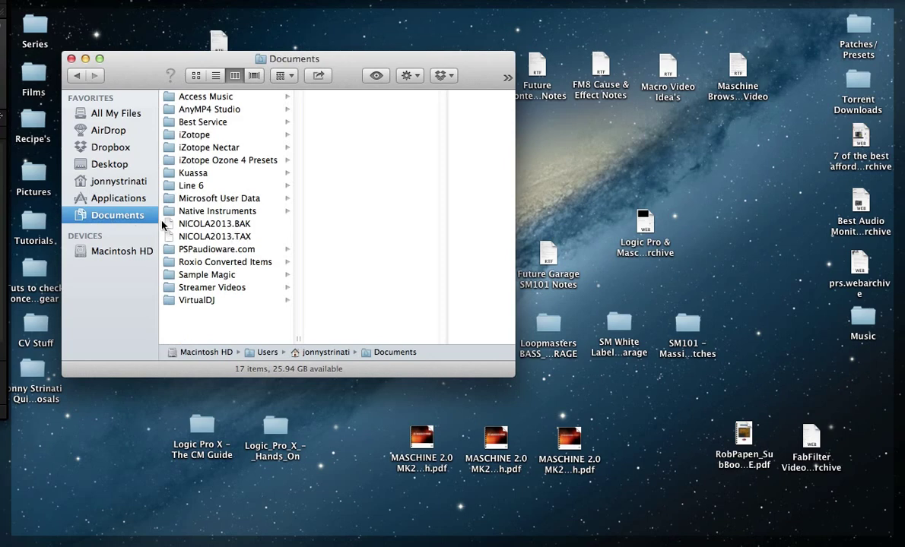
click(187, 211)
click(313, 172)
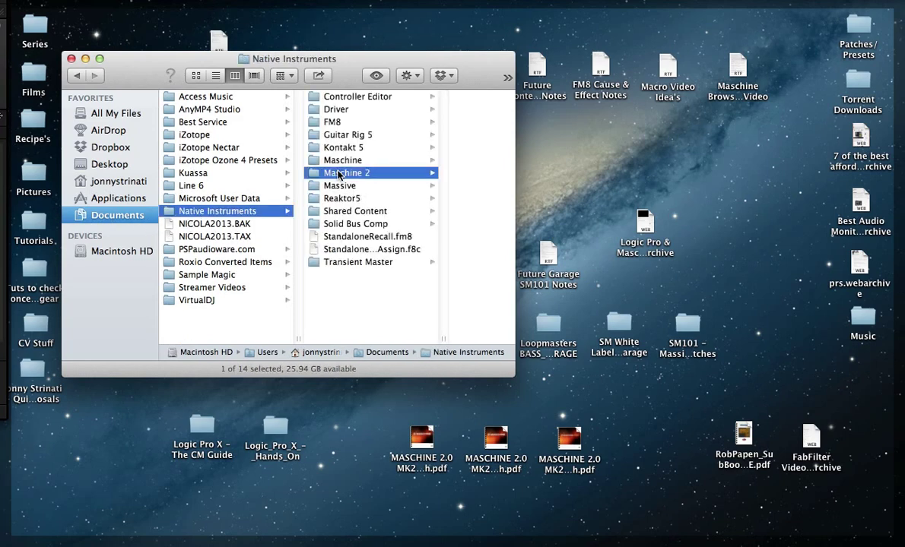
click(398, 97)
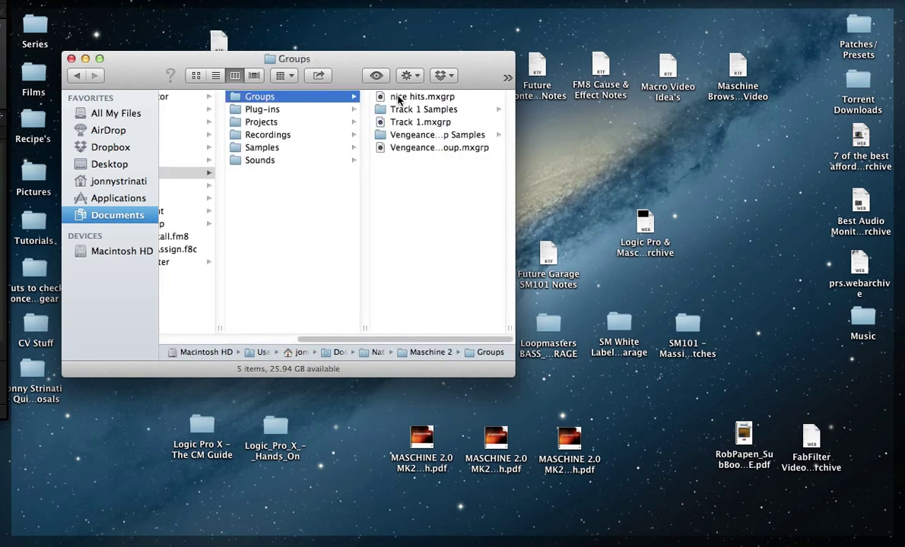
Check Track 1.mxgrp and the Track 1 Samples folder, then return to Maschine
click(379, 122)
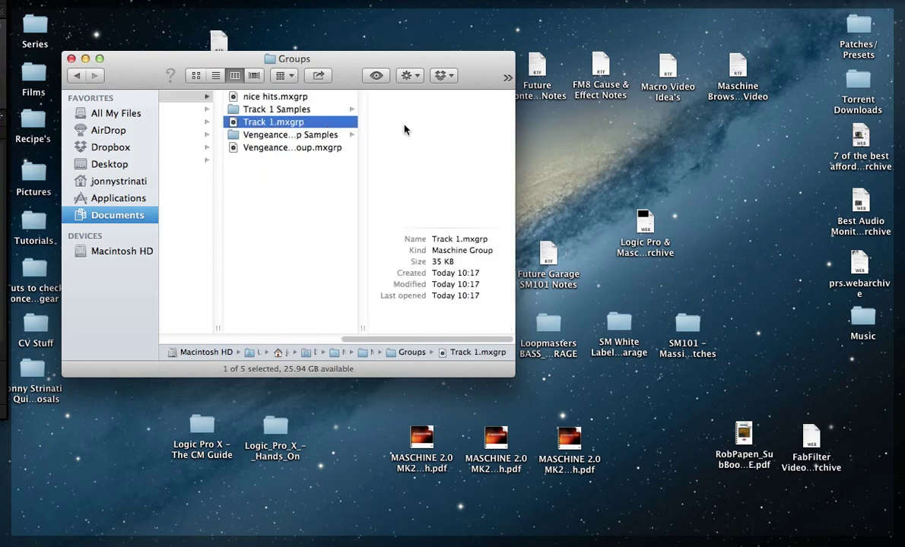
click(247, 111)
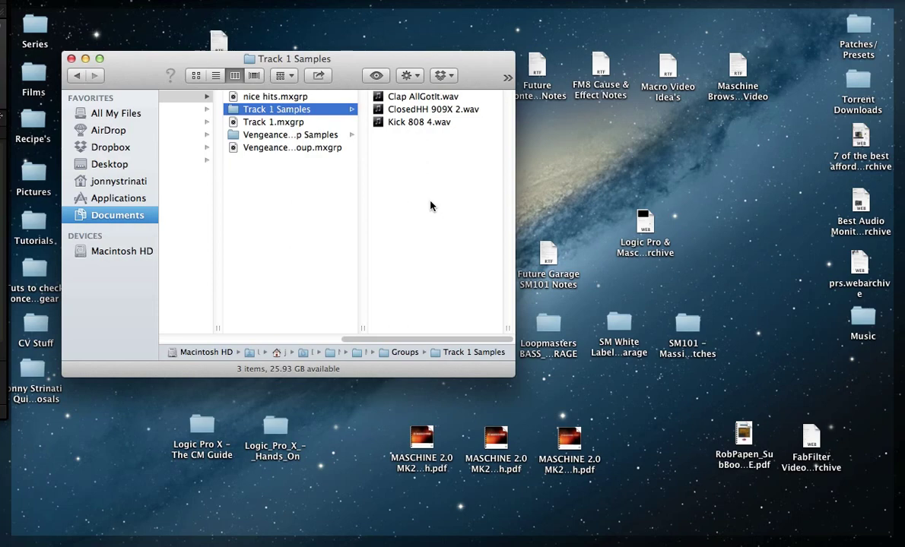
key(super+w)
key(super+Tab)
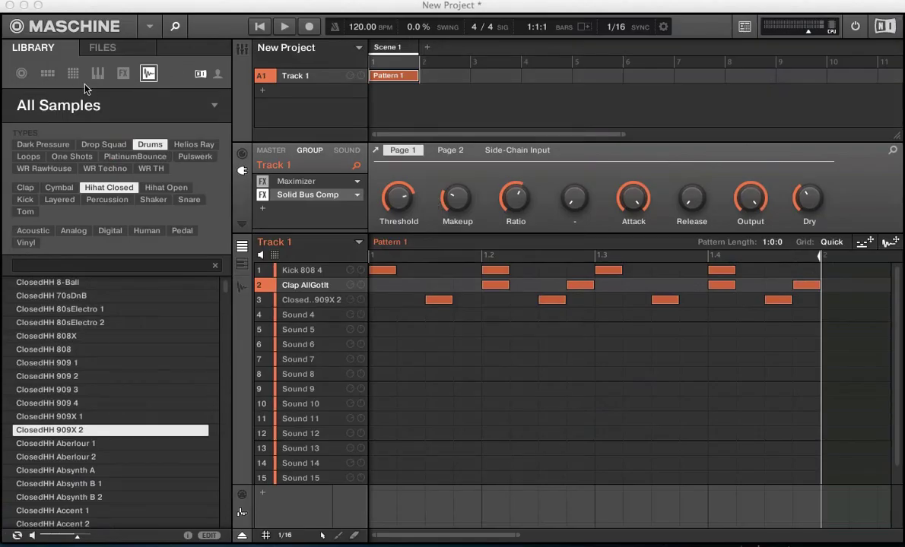
Discard the current project for a new one and load Alto Sax into sound slot 1
click(47, 73)
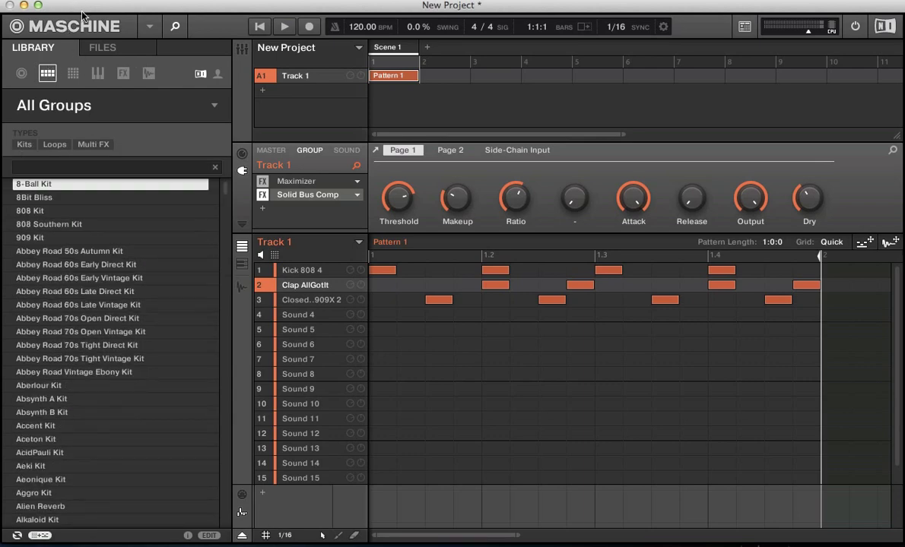
click(70, 72)
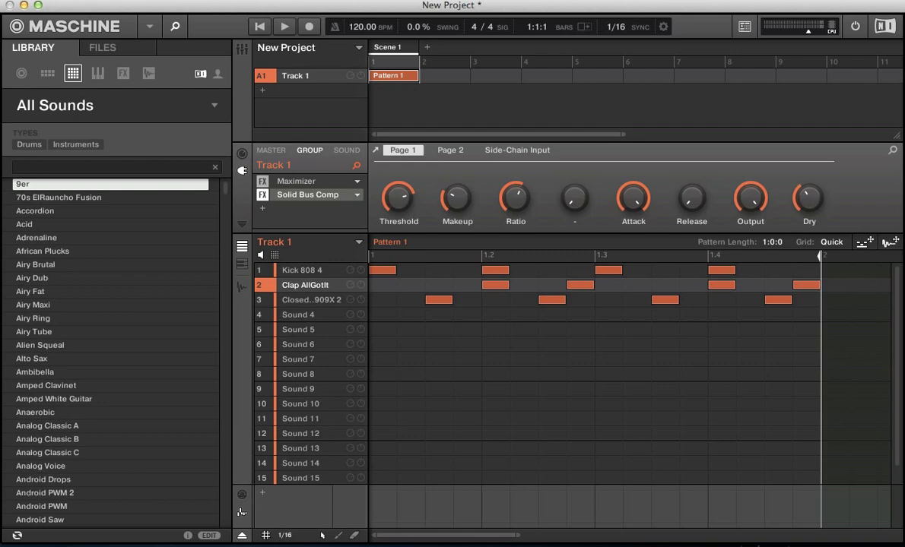
click(116, 2)
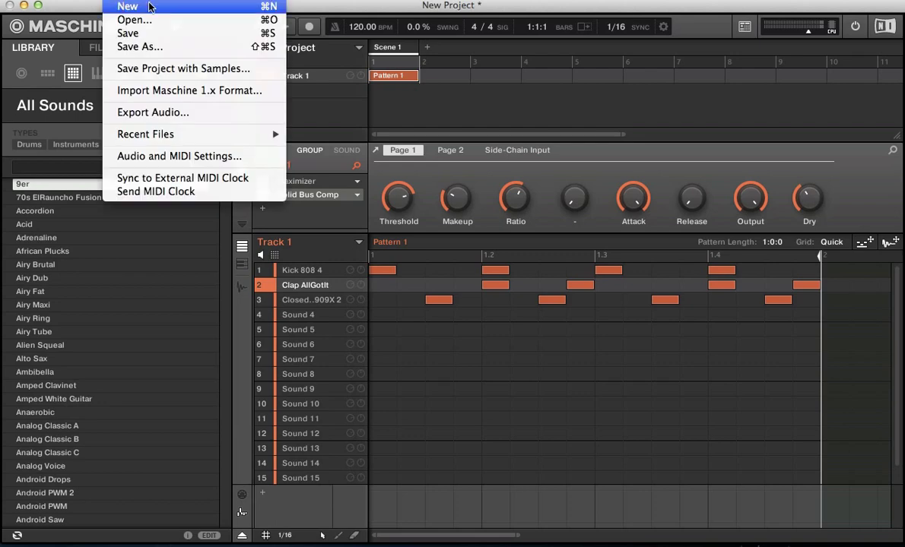
click(122, 6)
click(475, 321)
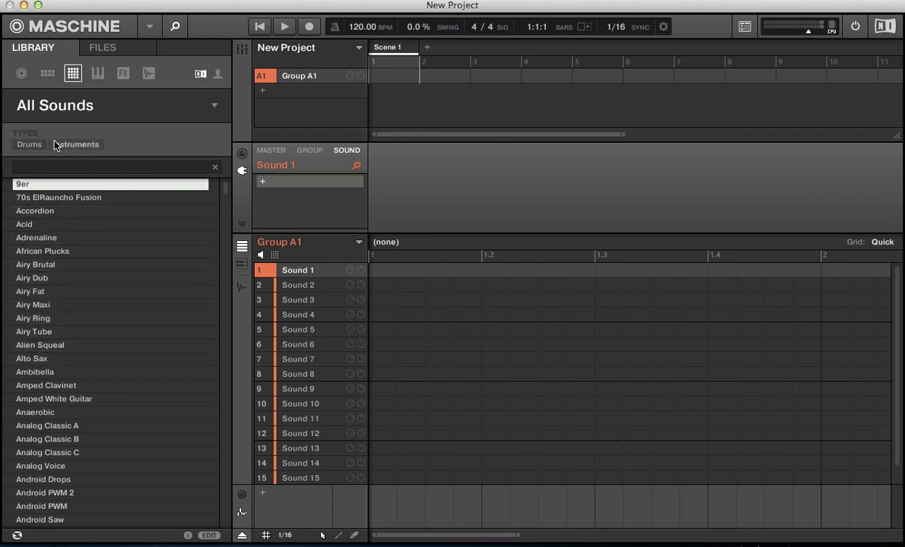
click(35, 360)
double_click(35, 359)
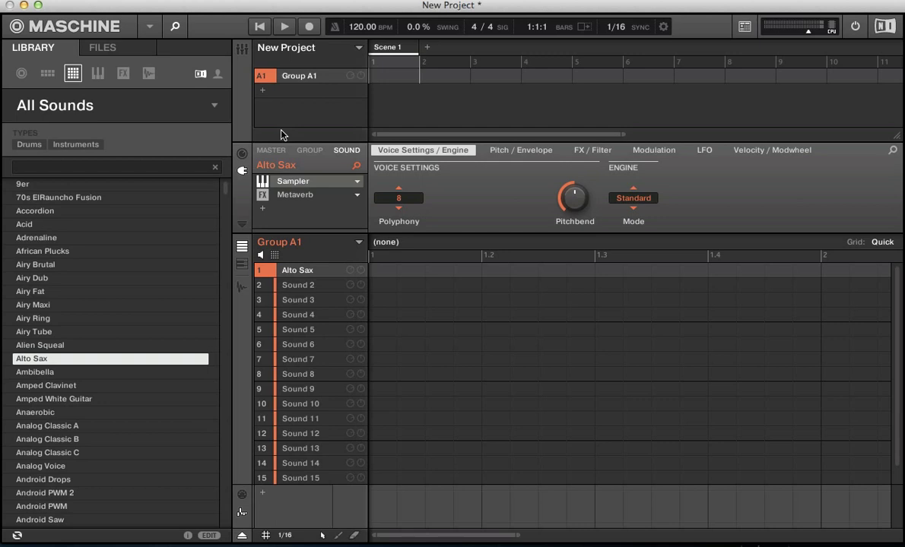
Filter the library to bass instruments, try Havoc, and load Puck into sound slot 1
click(87, 145)
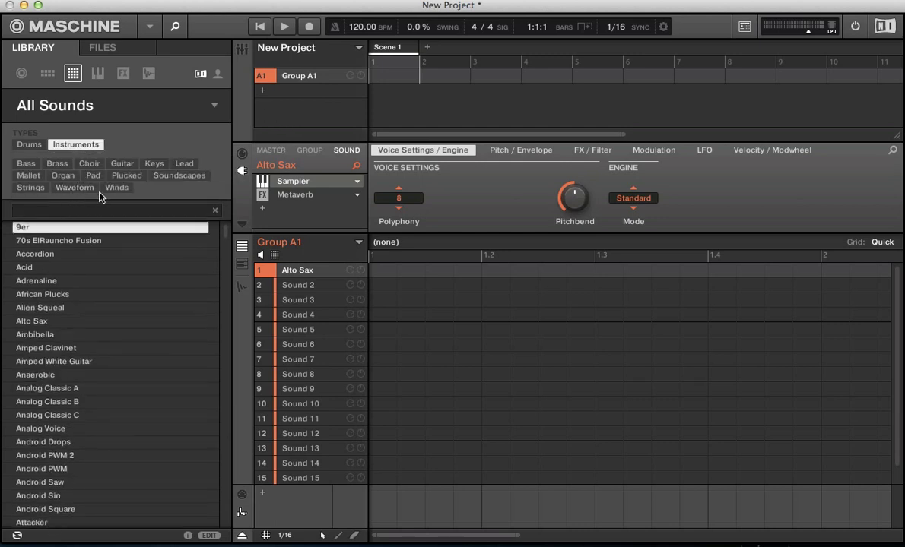
click(25, 165)
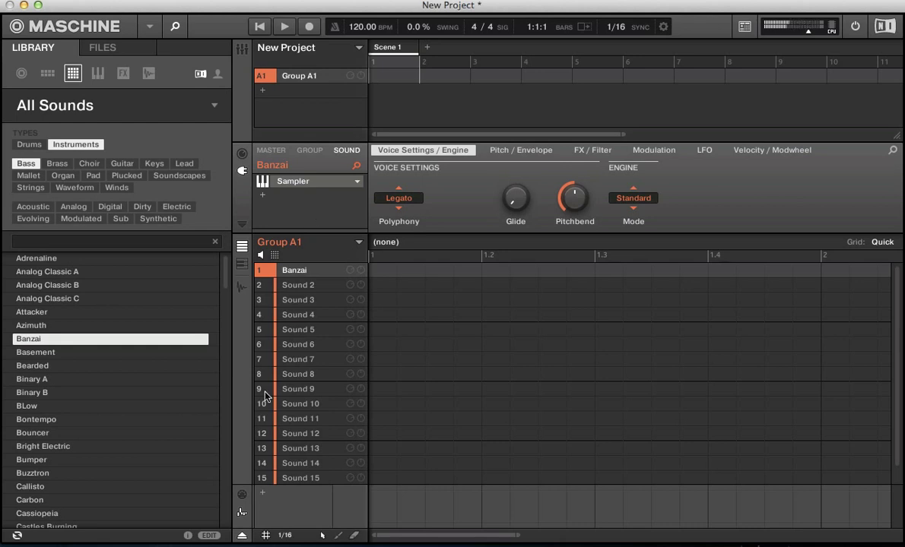
drag(222, 277, 186, 367)
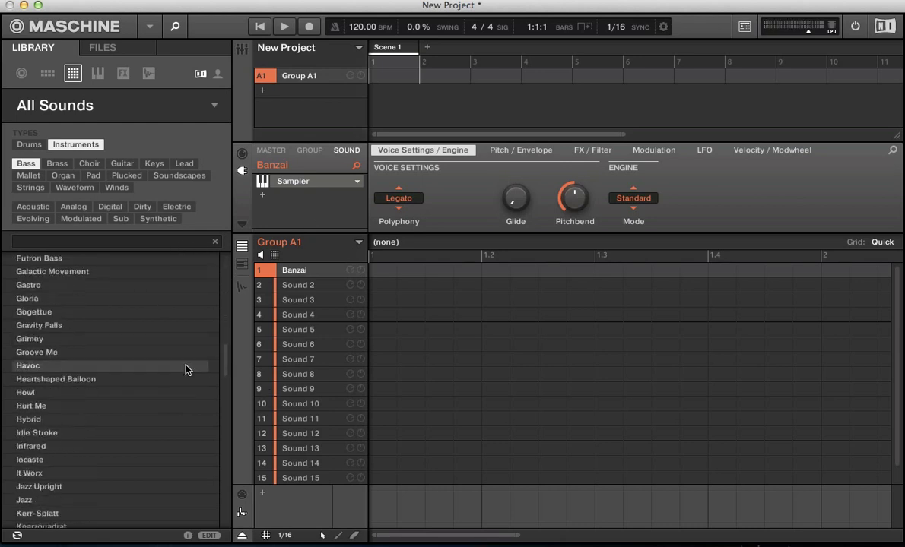
click(99, 370)
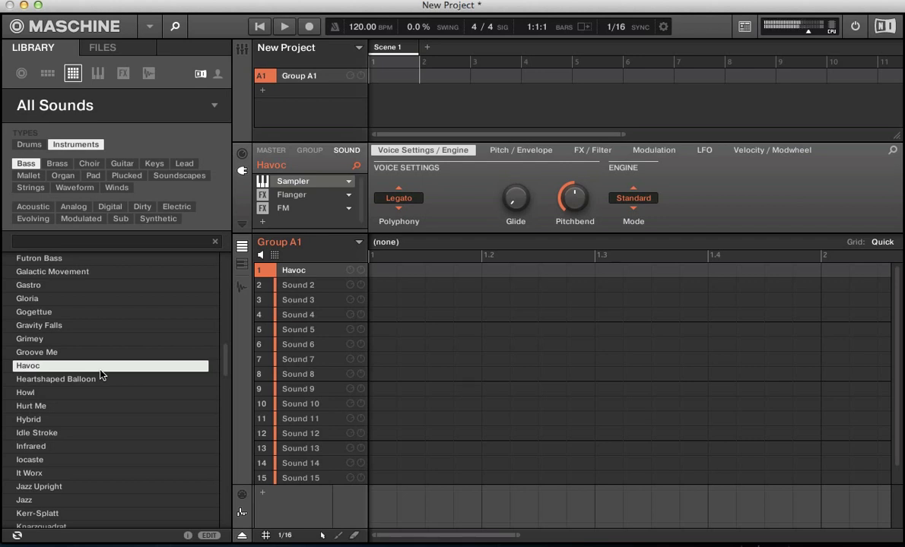
click(38, 460)
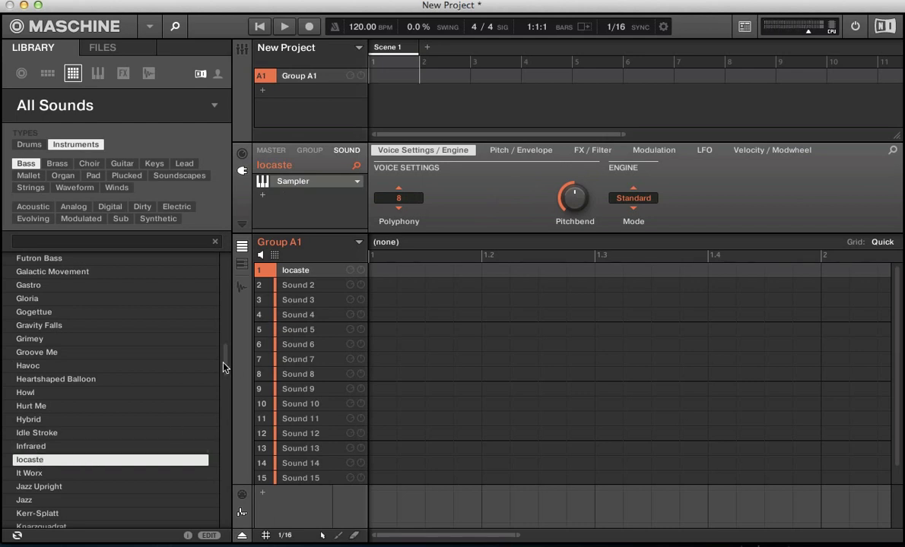
drag(224, 368, 173, 414)
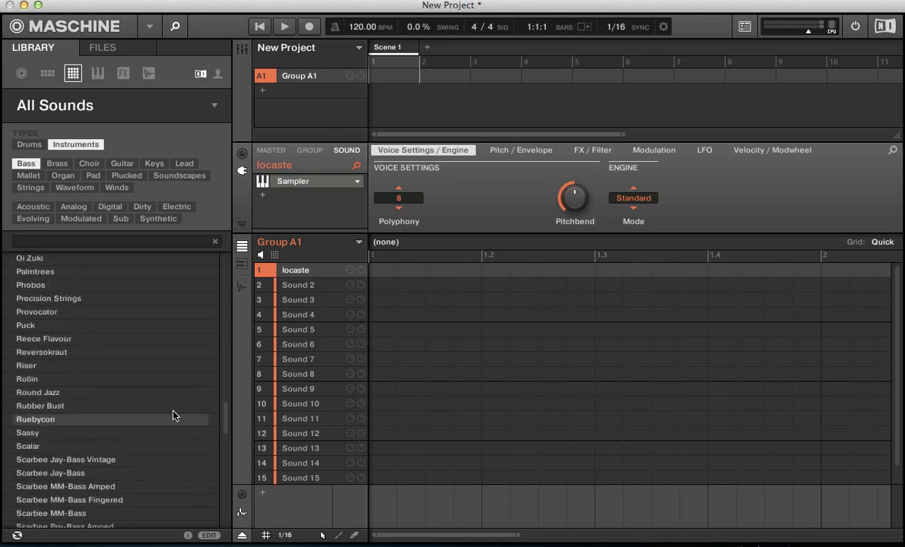
click(16, 325)
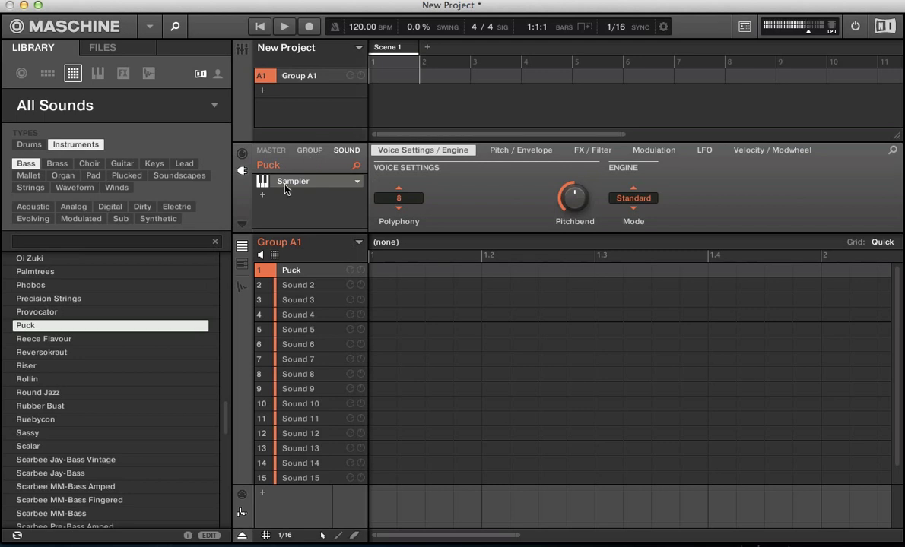
Insert a Chorus and then a Plate Reverb after the Sampler on the Puck sound
click(263, 195)
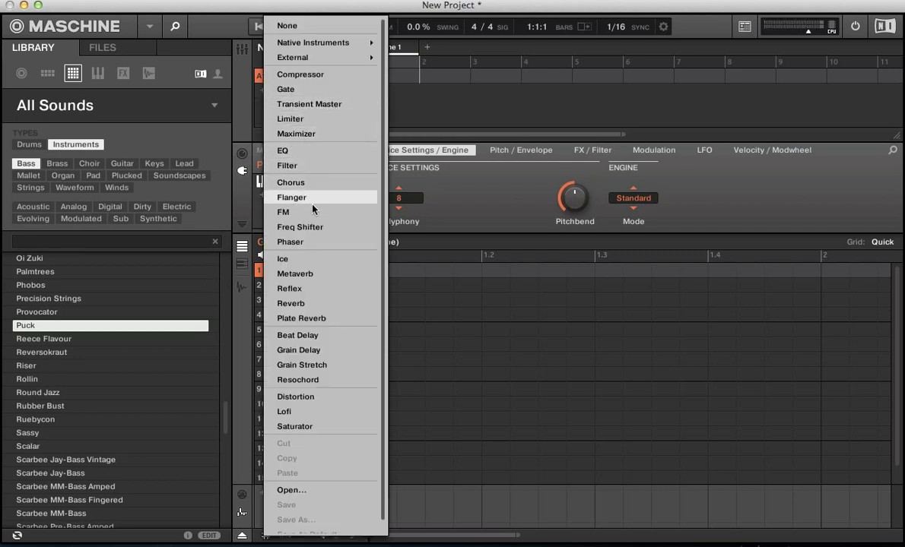
click(307, 184)
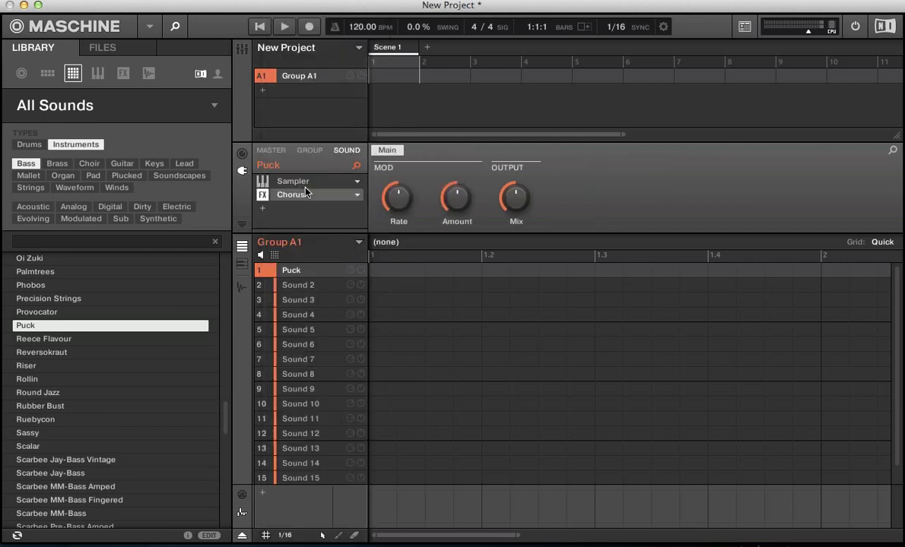
click(262, 208)
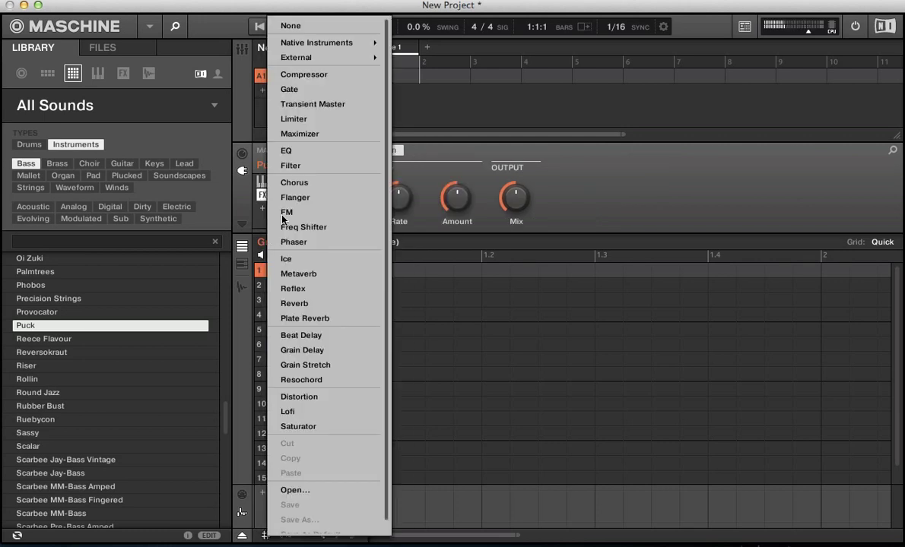
click(299, 319)
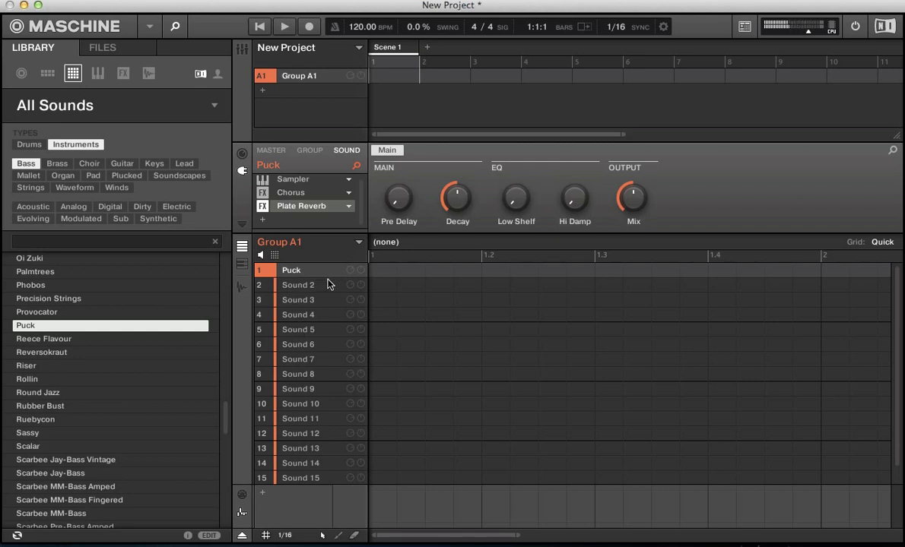
Save the Puck sound slot as 'Nice Organ' into the Sounds folder
right_click(292, 273)
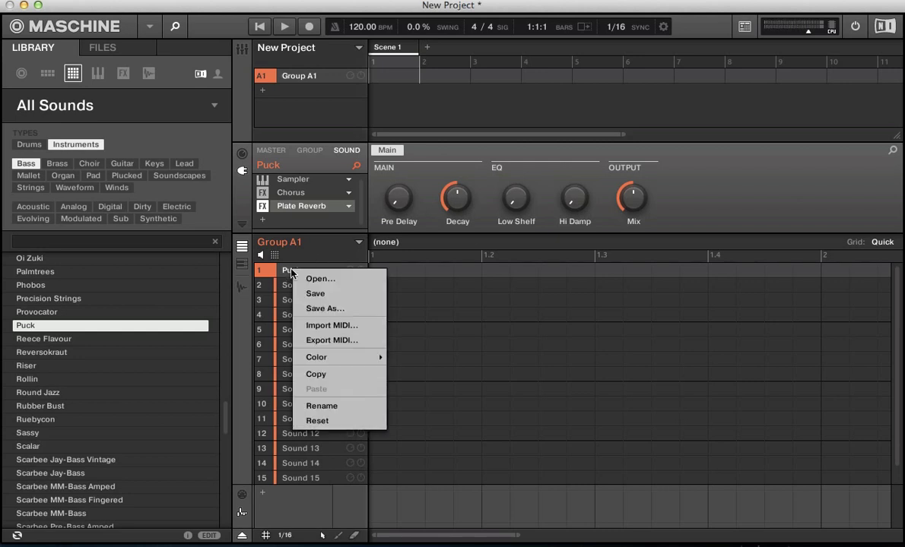
click(298, 307)
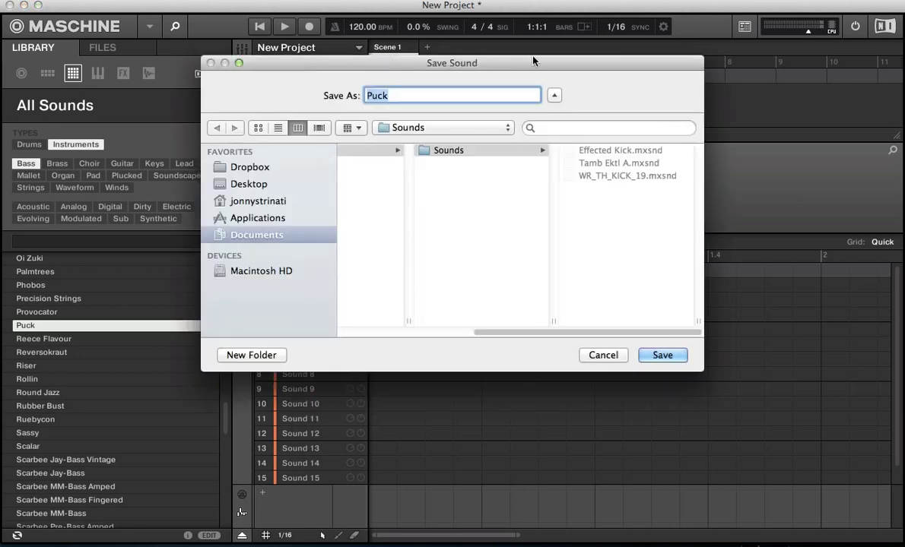
text(Nice )
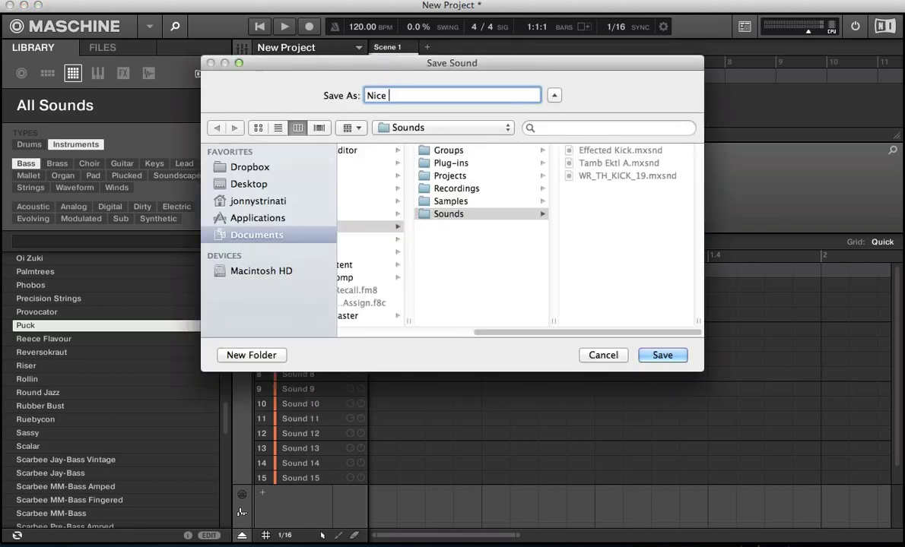
text(Organ)
click(445, 214)
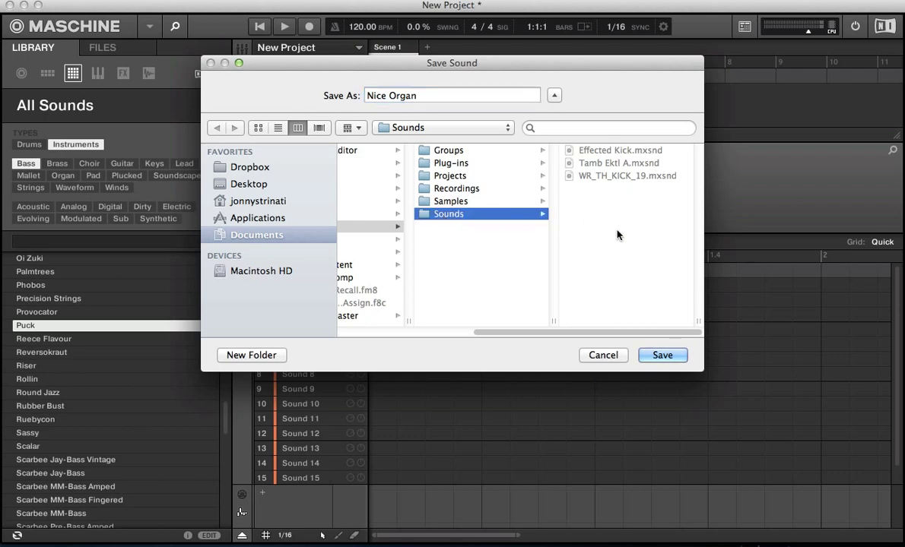
key(Return)
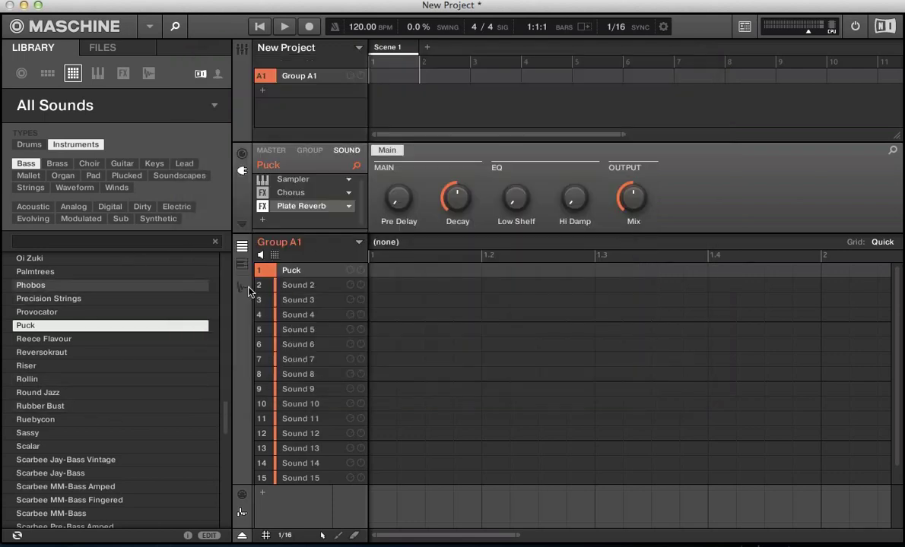
Add Group B1, load Nice Organ.mxsnd into its Sound 1, and view the Chorus settings
click(263, 90)
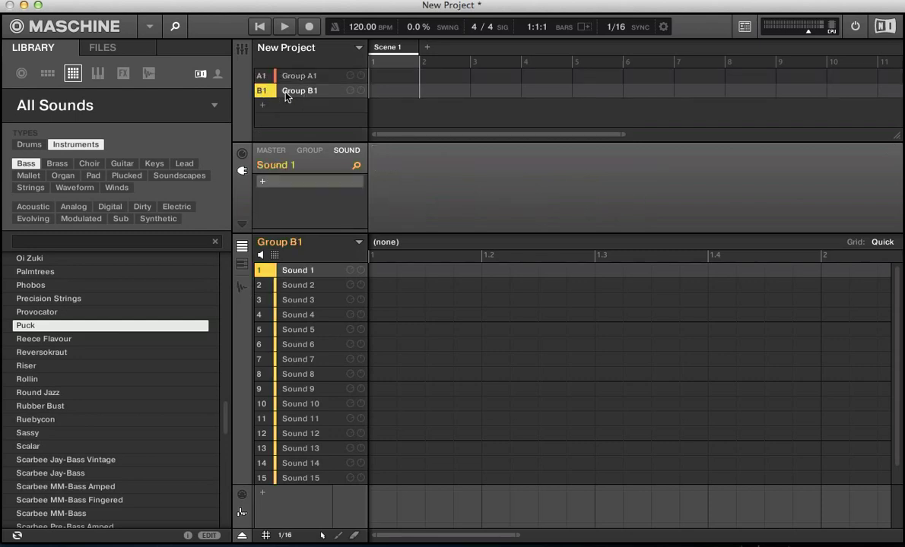
right_click(299, 276)
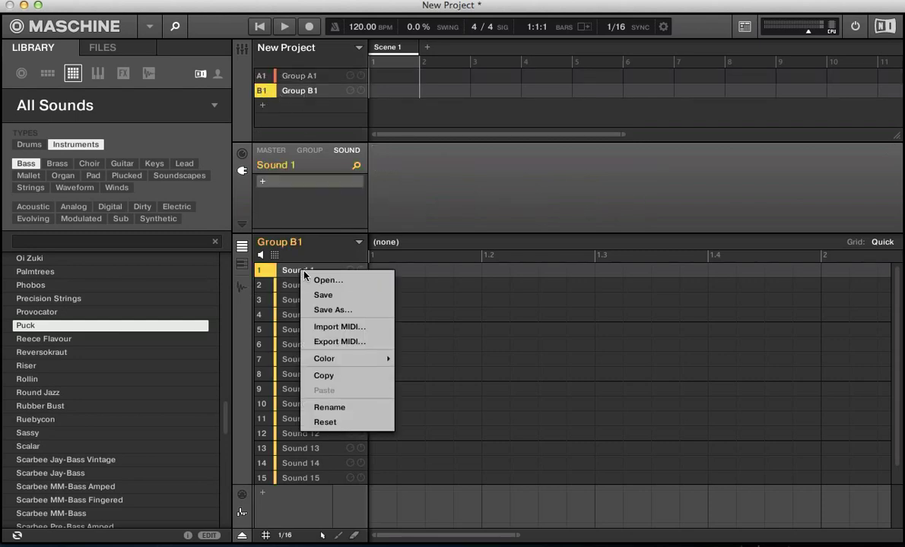
click(310, 282)
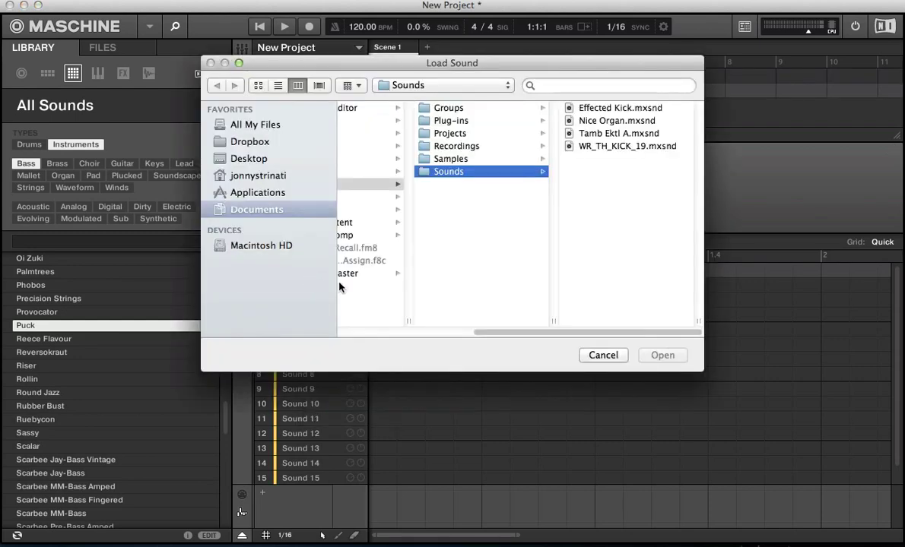
click(584, 121)
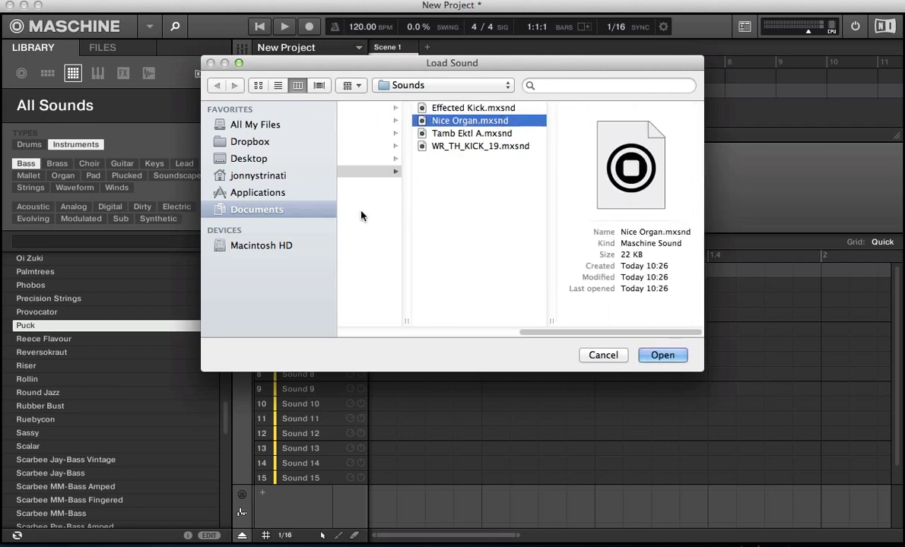
key(Return)
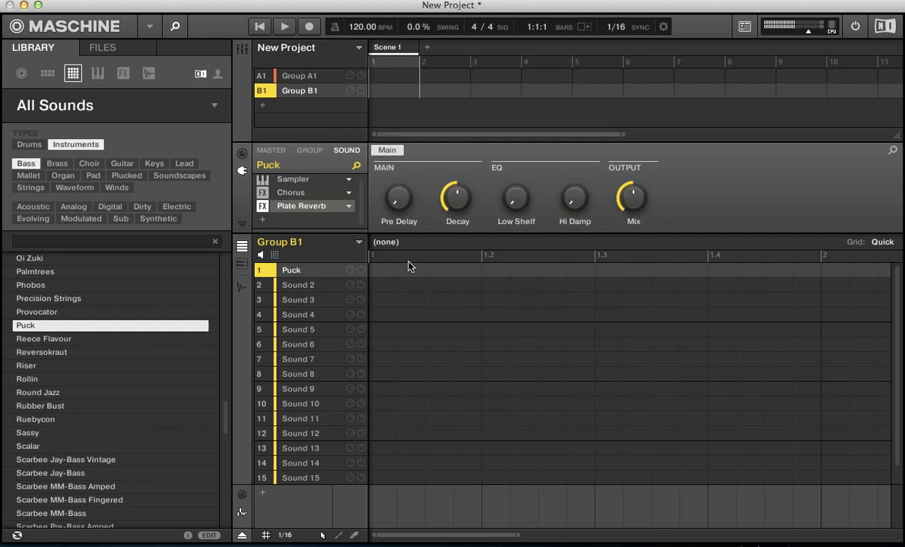
click(306, 195)
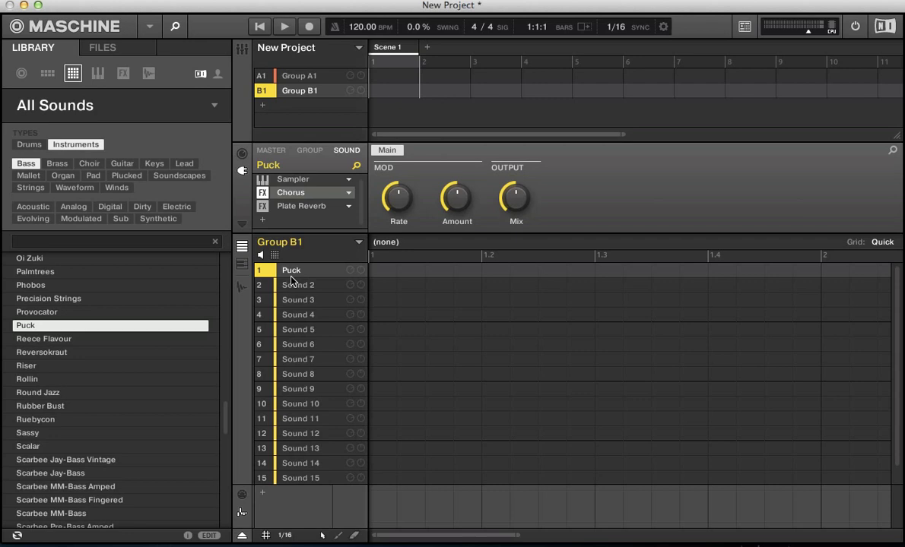
Filter Massive presets by Bass, Upright Bass and Percussive, then load Dirty 60ies
click(95, 75)
click(101, 105)
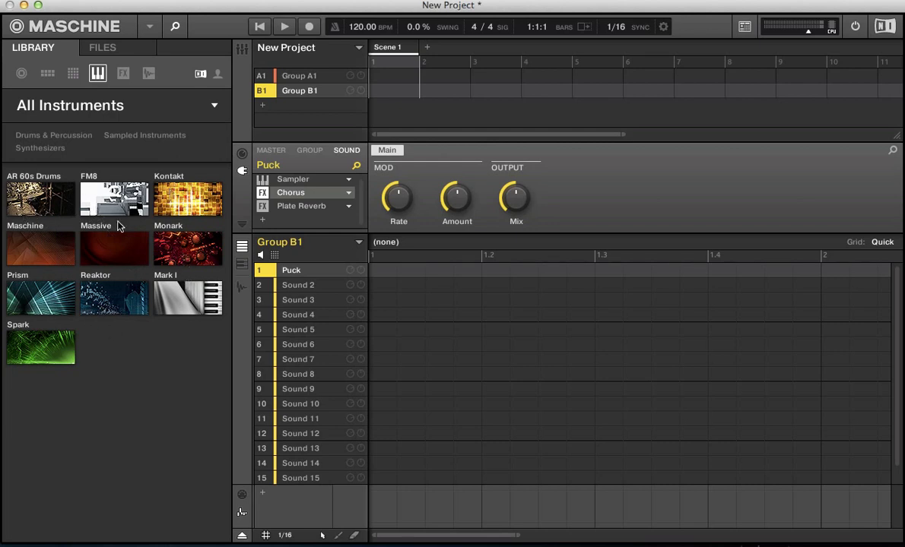
click(116, 245)
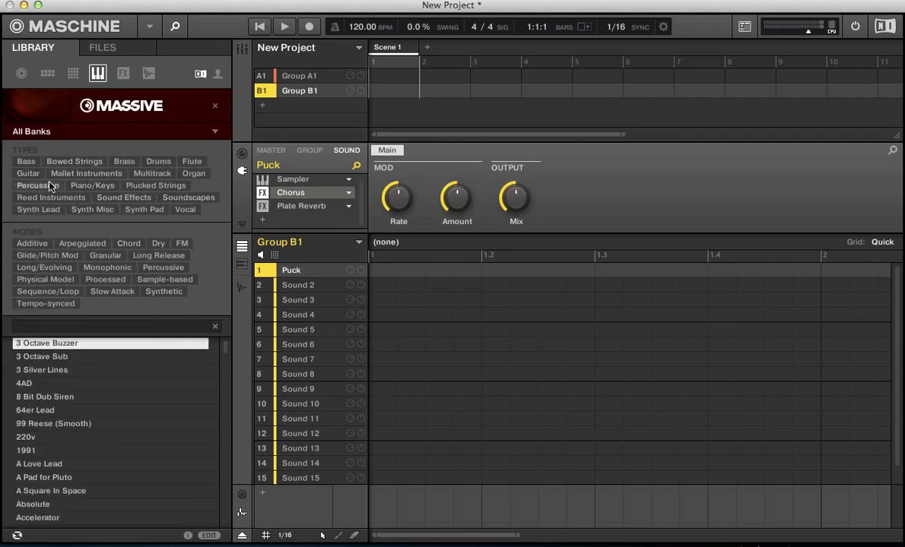
click(25, 162)
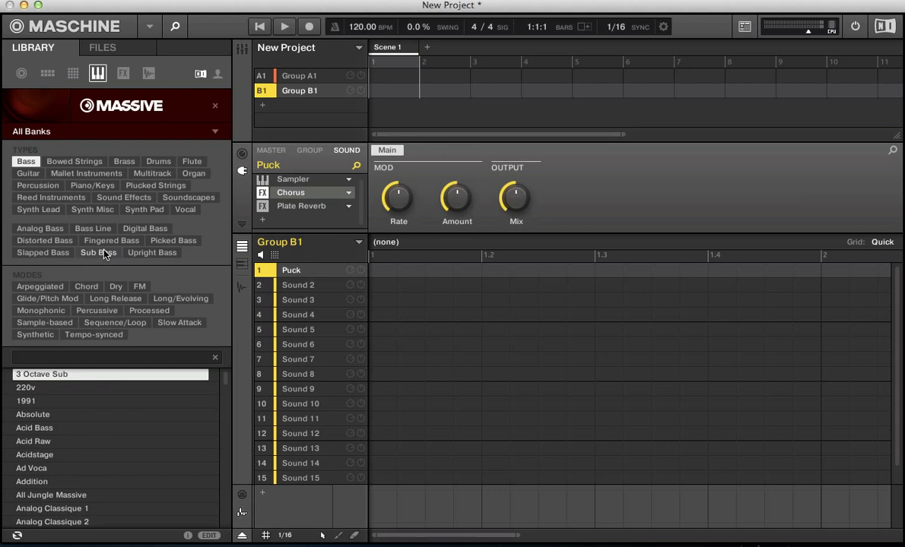
click(141, 254)
click(109, 288)
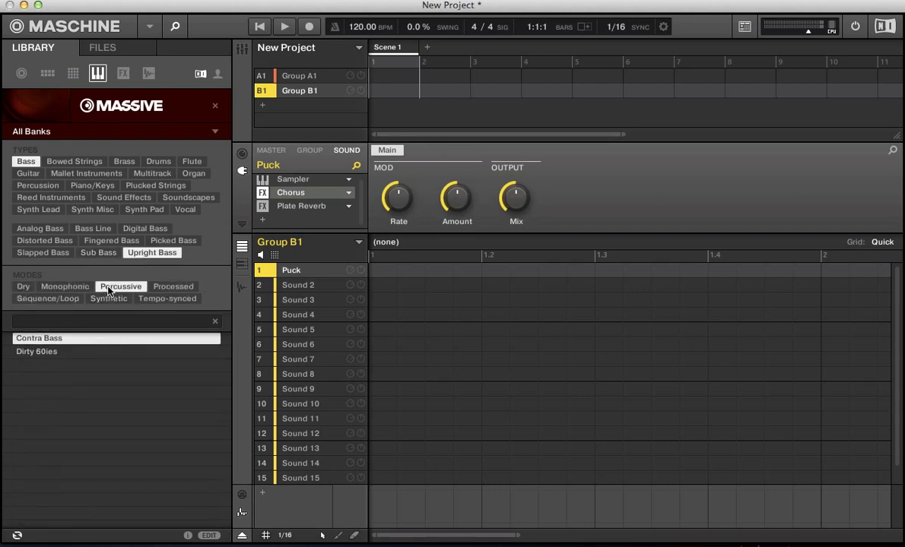
click(36, 352)
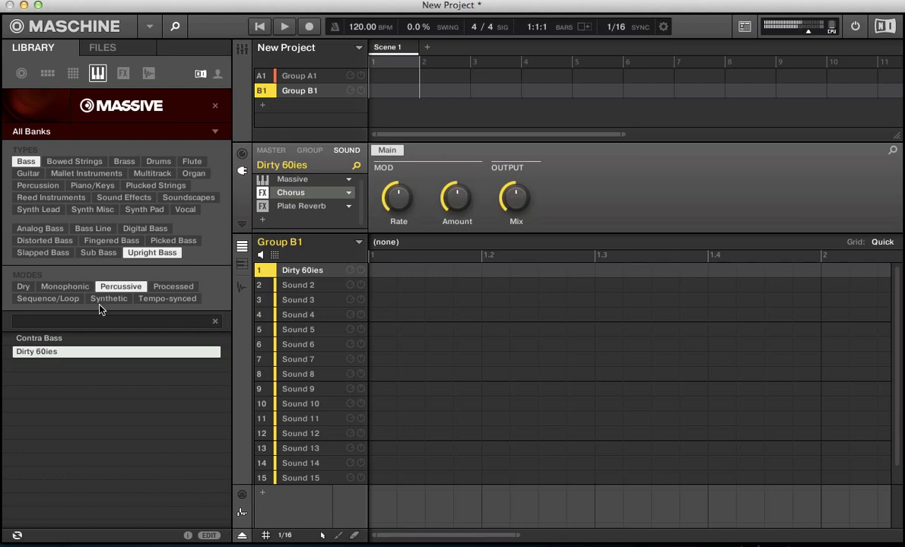
Clear the Percussive, Upright Bass and Bass filters from the Massive preset list
click(120, 287)
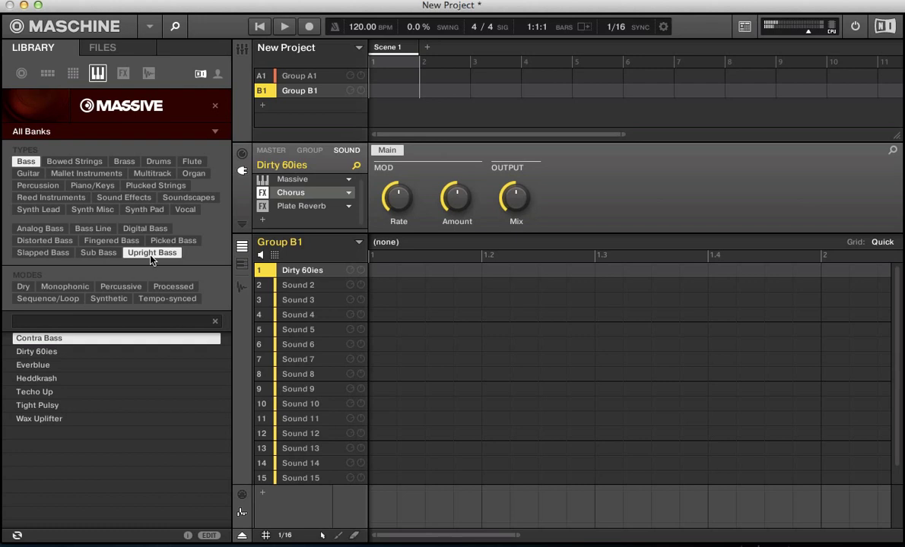
click(152, 253)
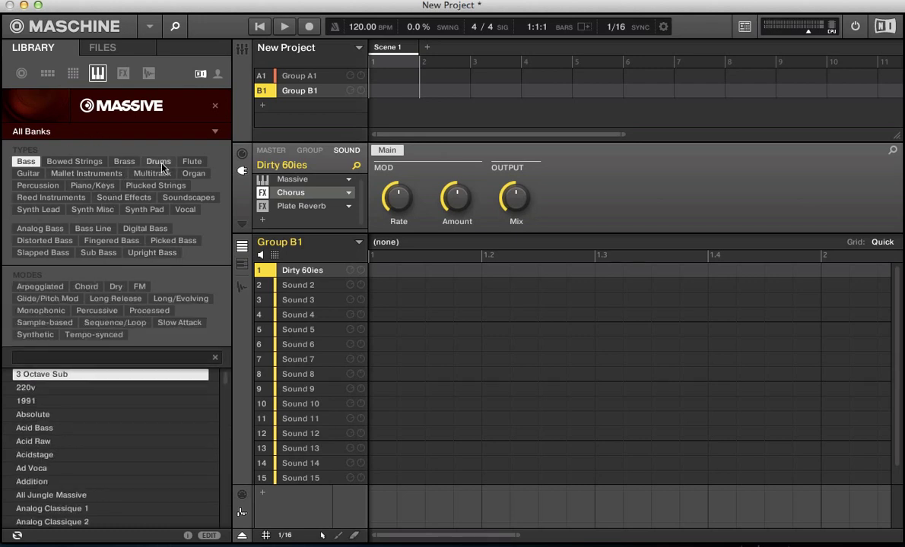
click(27, 162)
Try Bowed Strings, Plucked Strings and Reed filters, then keep only the Organ type
click(75, 161)
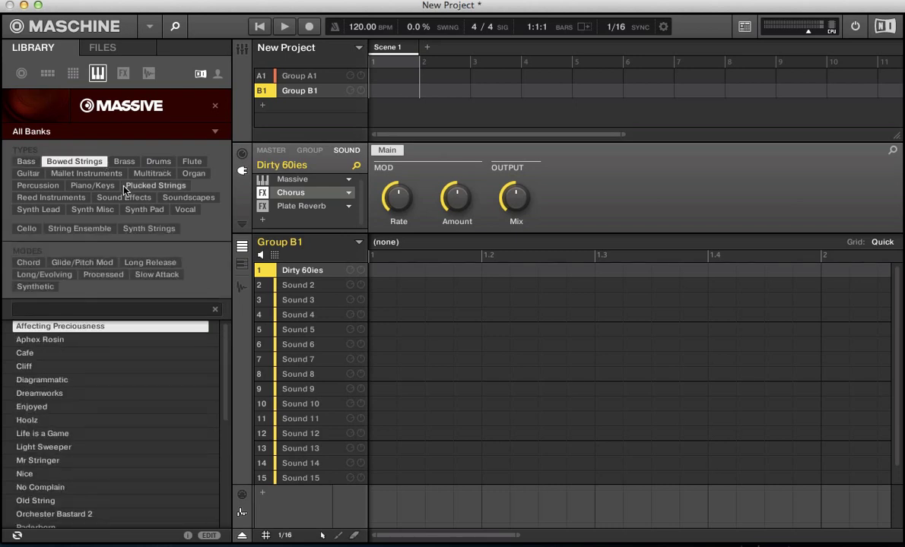
click(137, 187)
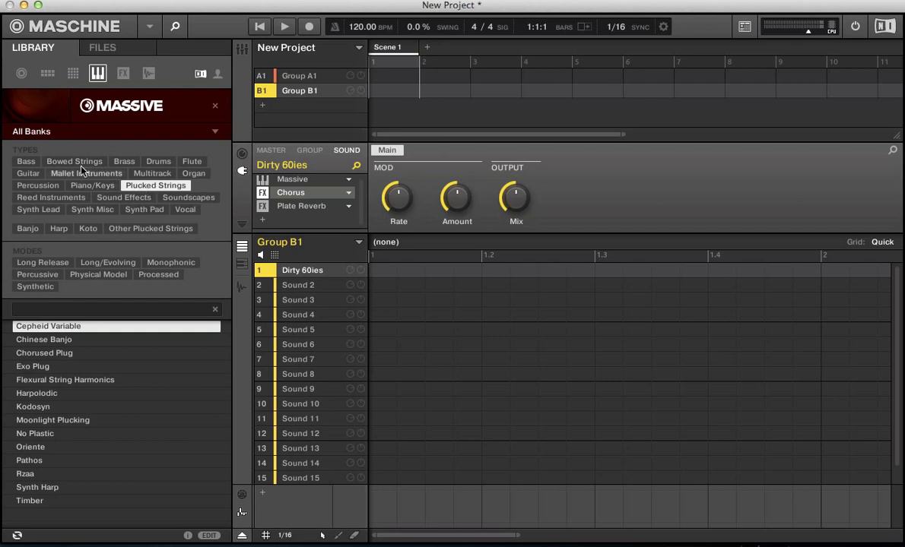
click(43, 199)
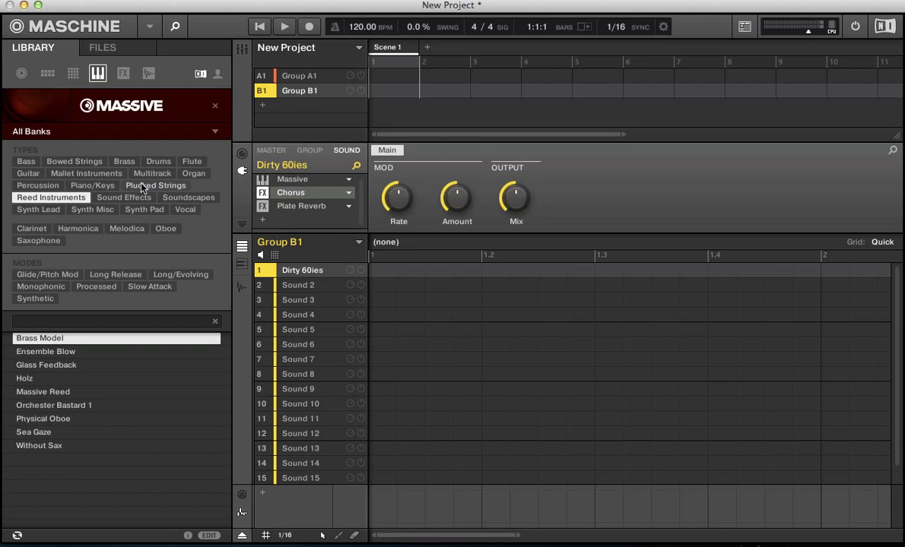
click(74, 162)
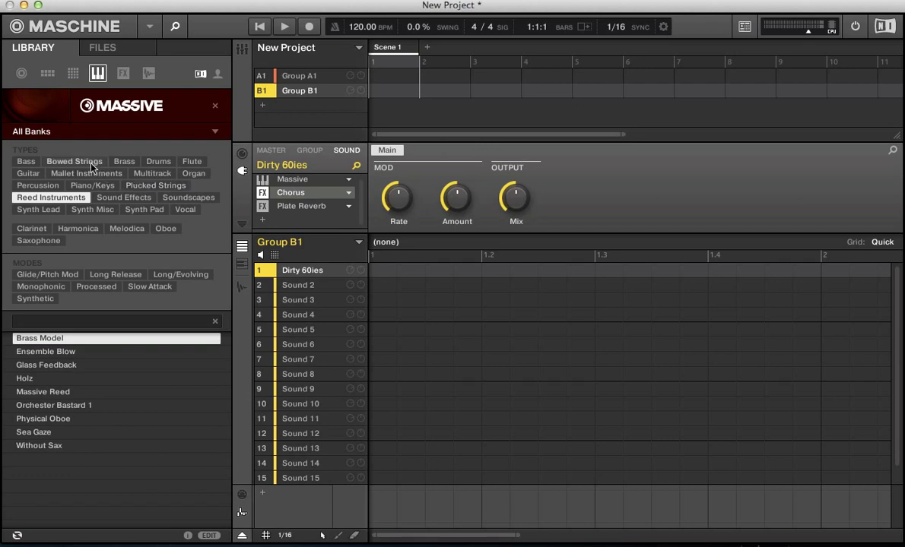
shift+click(192, 164)
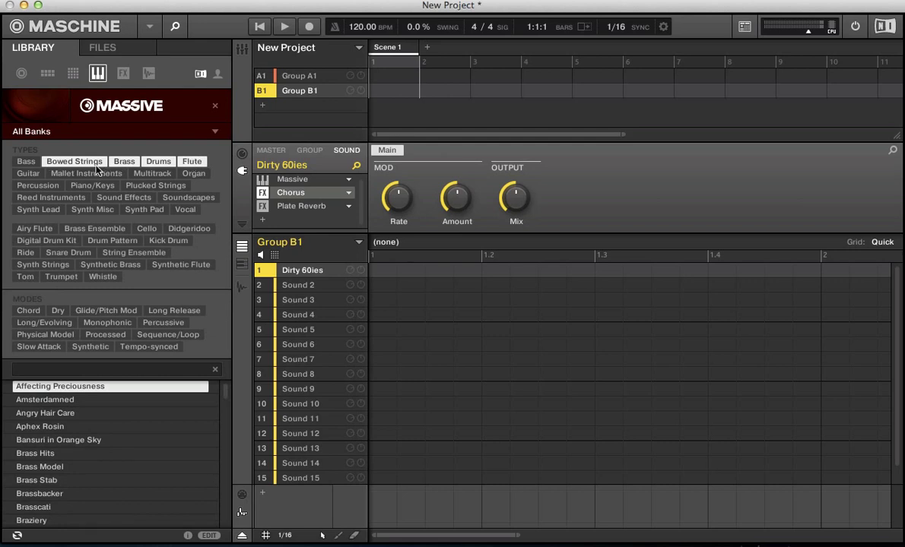
click(189, 179)
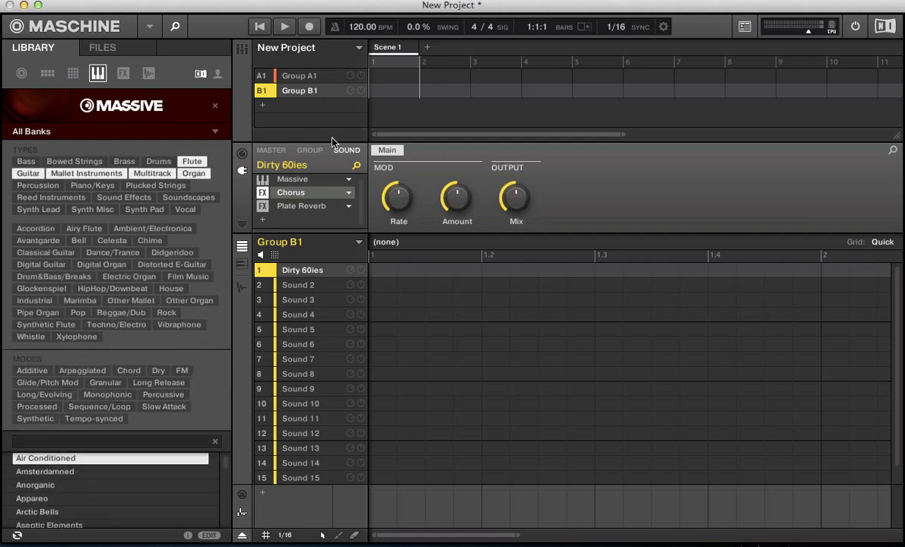
click(193, 174)
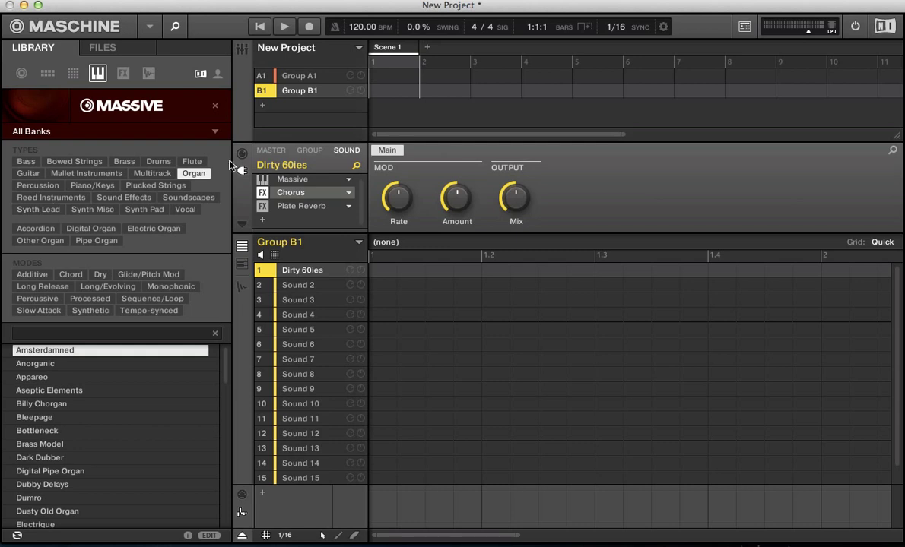
Combine Synth Lead, Synth Pad and pad subtype filters, ending with only Synth Pad selected
click(30, 210)
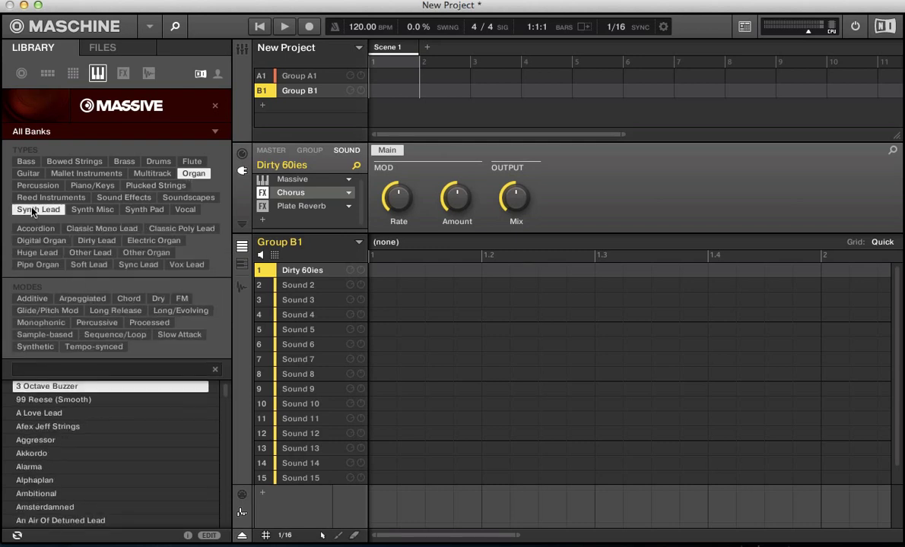
click(143, 210)
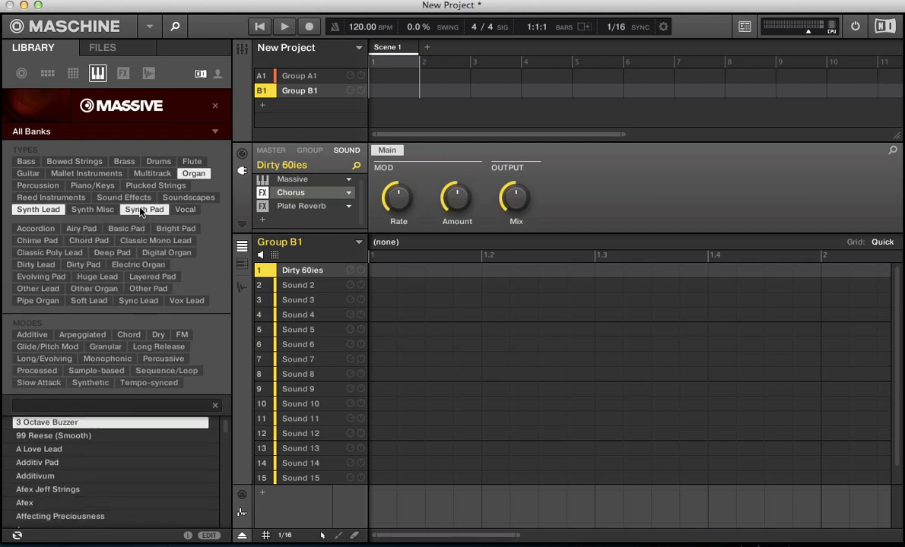
click(34, 254)
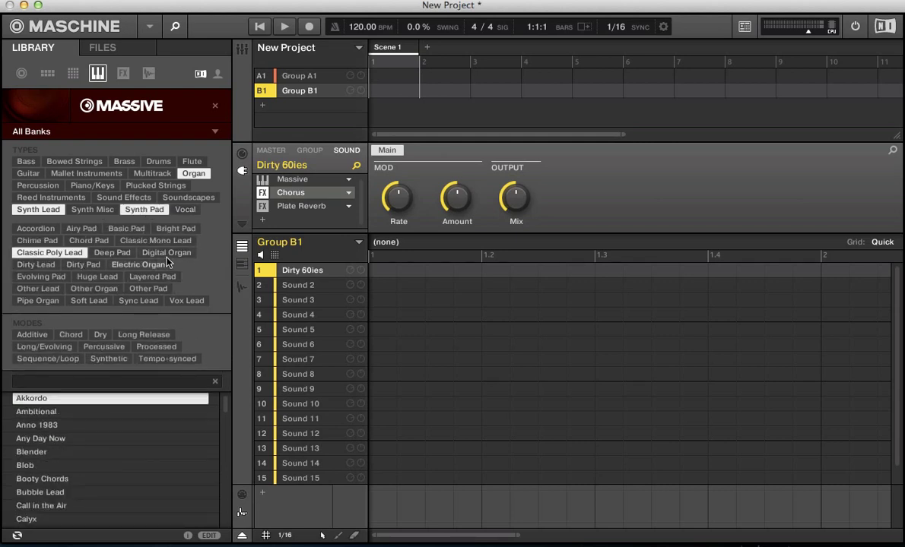
click(165, 253)
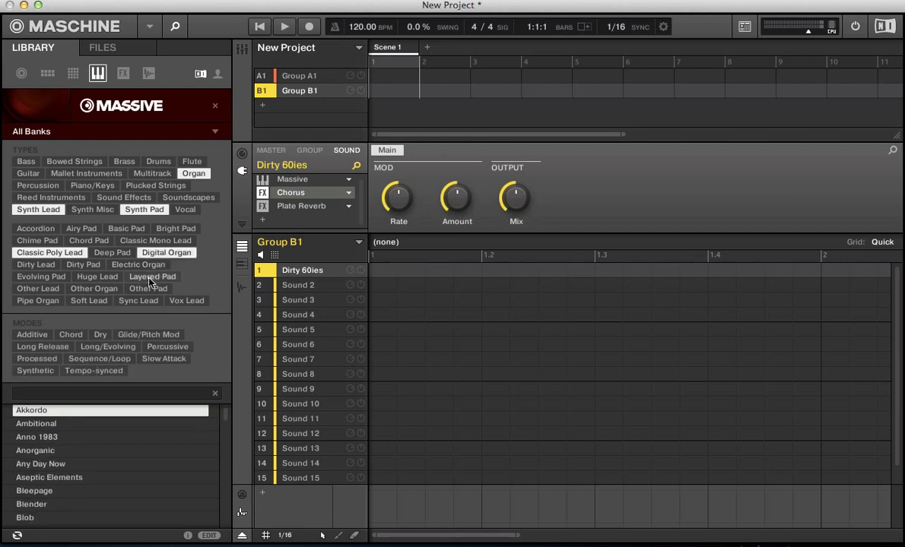
click(151, 278)
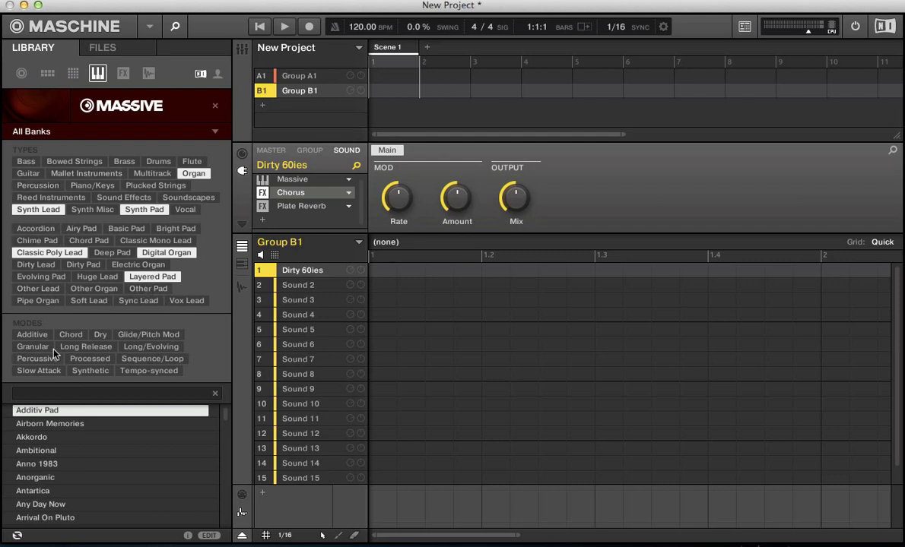
click(152, 278)
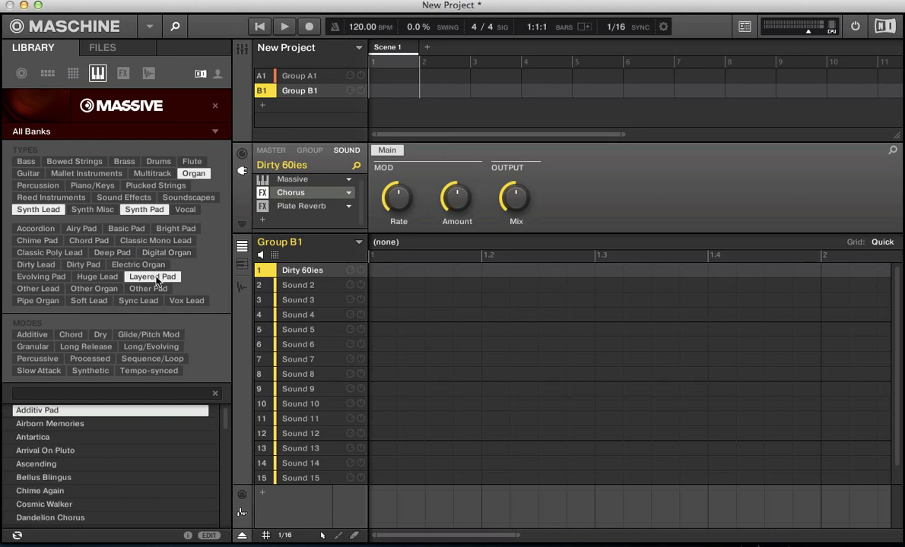
click(157, 278)
click(144, 212)
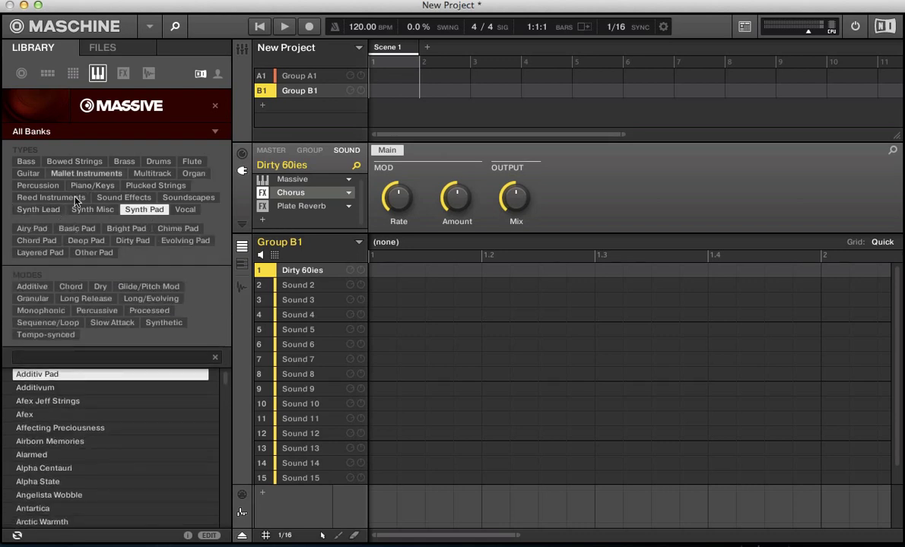
Toggle Additive, Processed and Sequence/Loop mode filters on and off, then clear Synth Pad
click(32, 286)
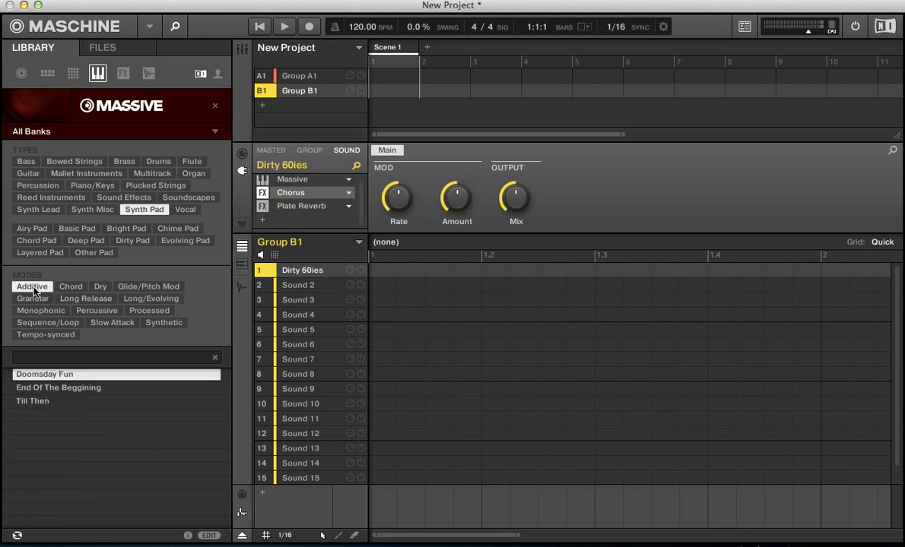
click(139, 312)
click(47, 322)
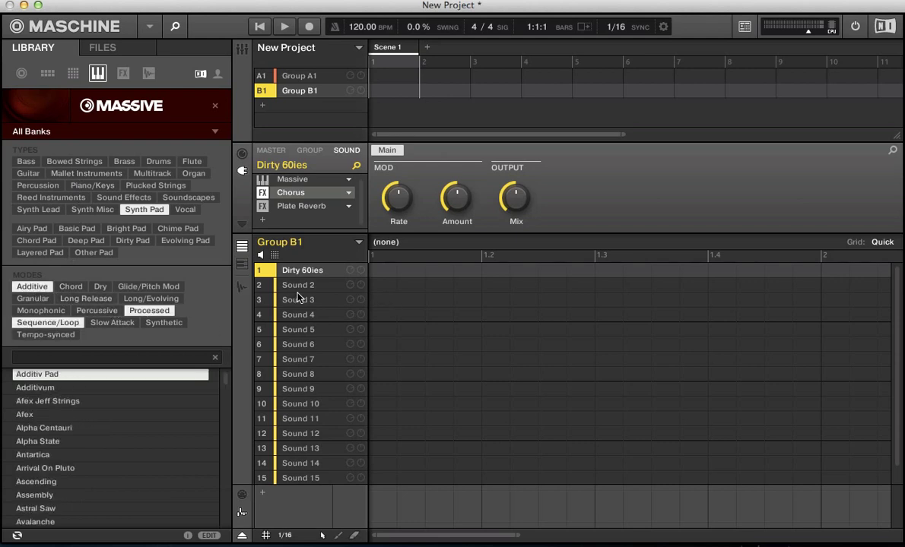
click(32, 287)
click(149, 310)
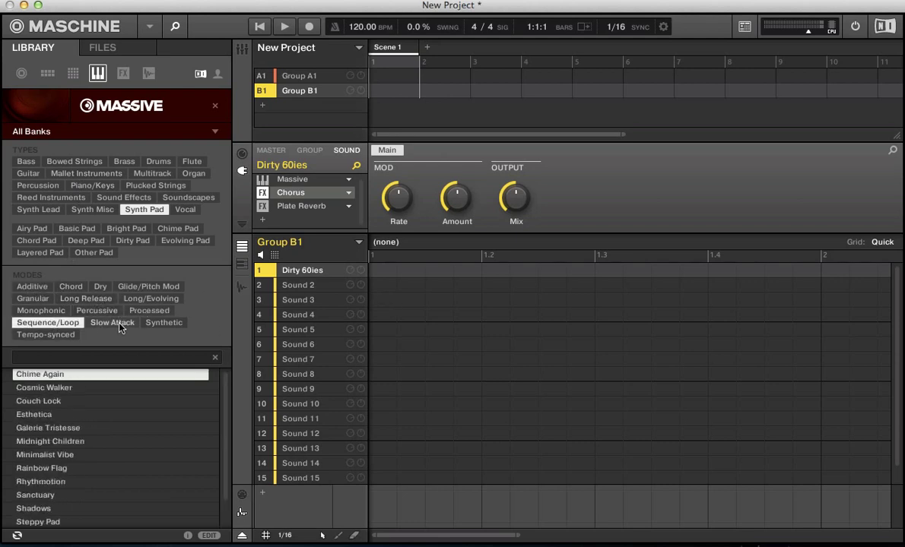
click(47, 322)
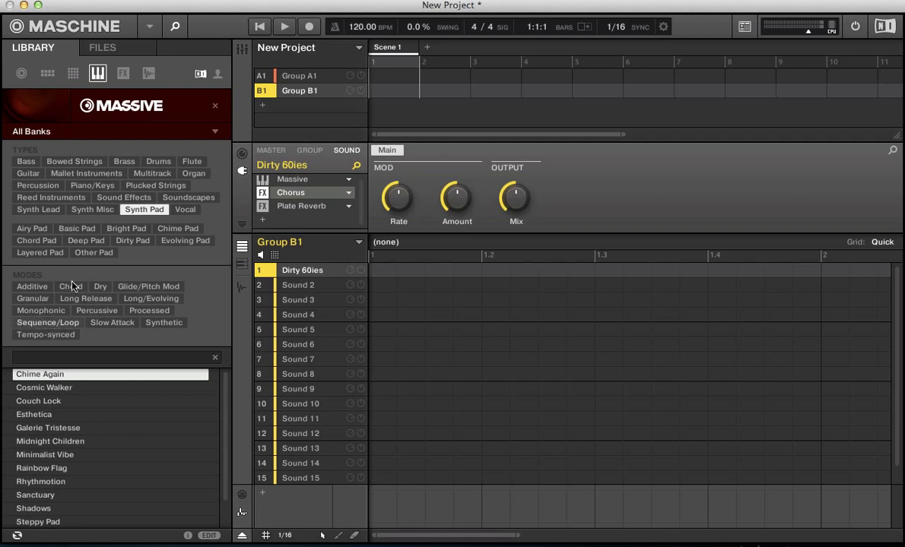
click(134, 210)
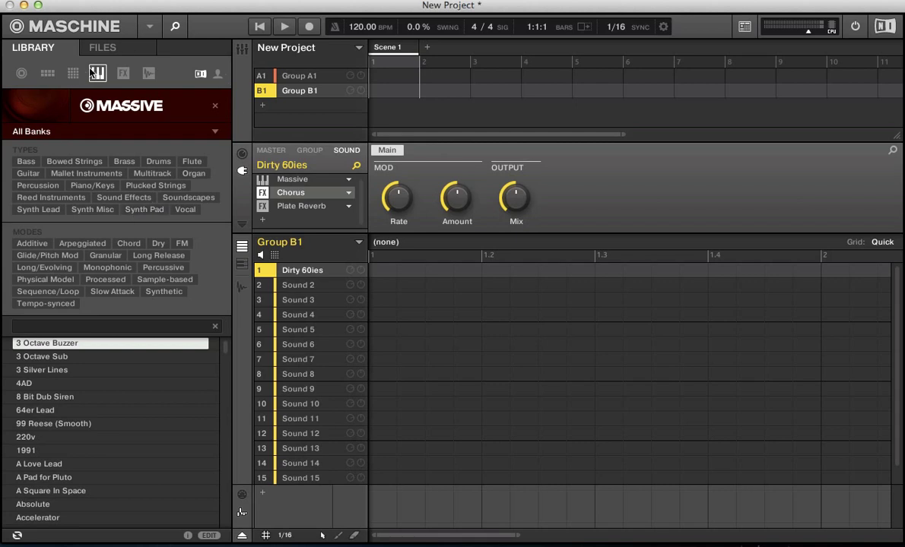
Load Solid Bus Comp onto the sound, trying its Drum Bus then Mix Bus presets
click(124, 74)
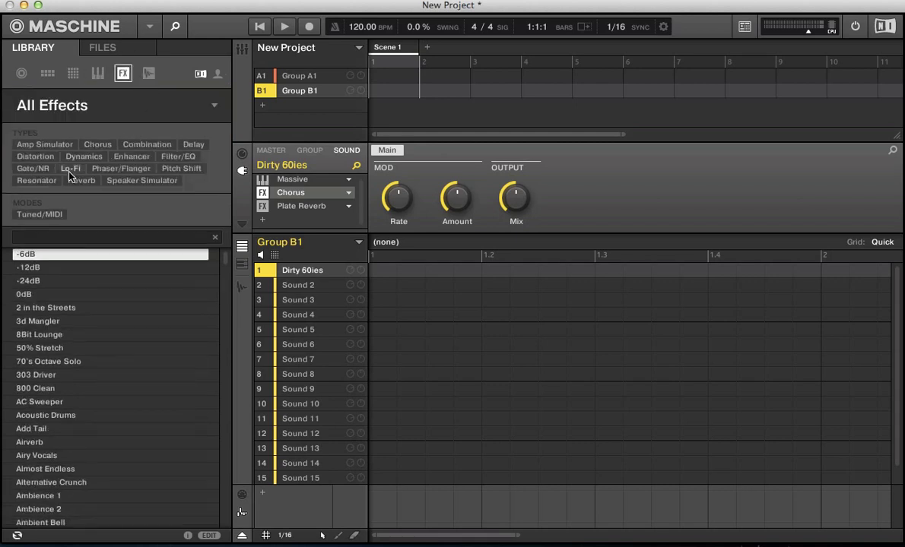
click(212, 108)
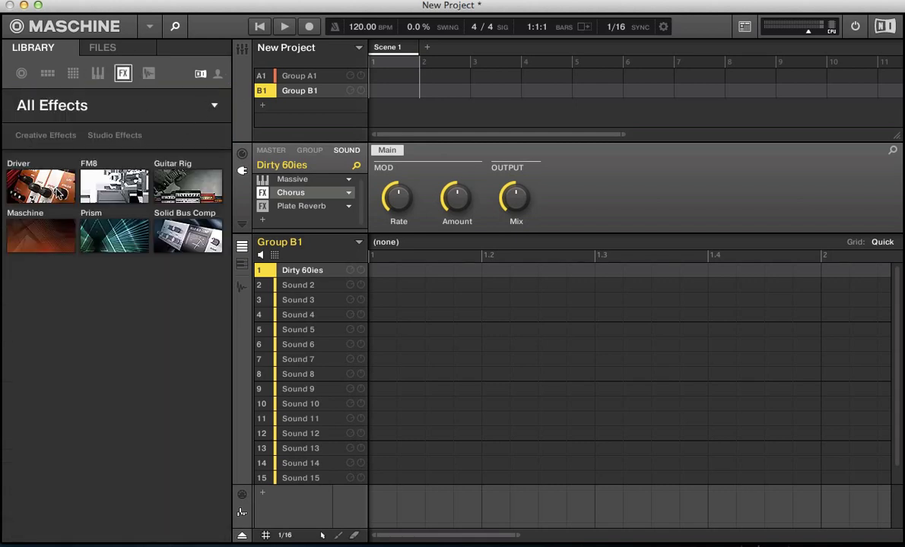
click(178, 240)
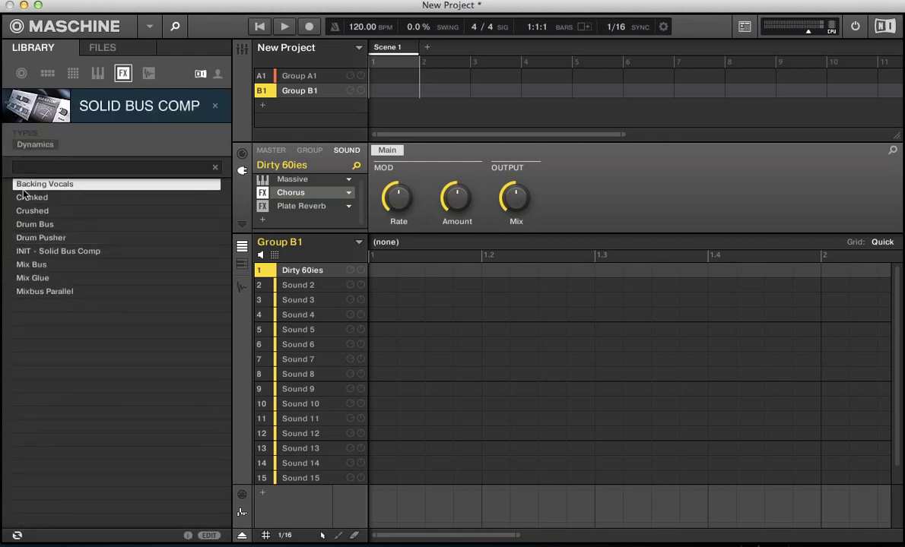
click(149, 227)
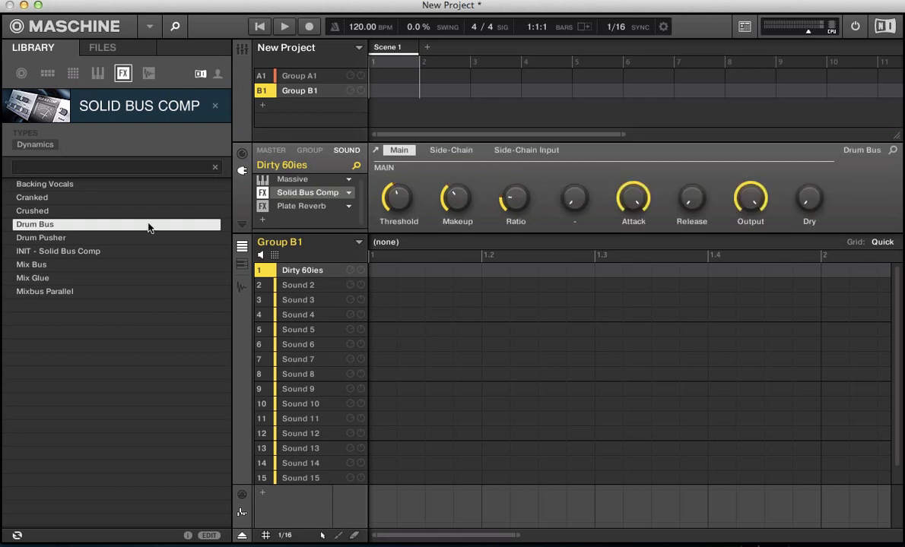
click(35, 266)
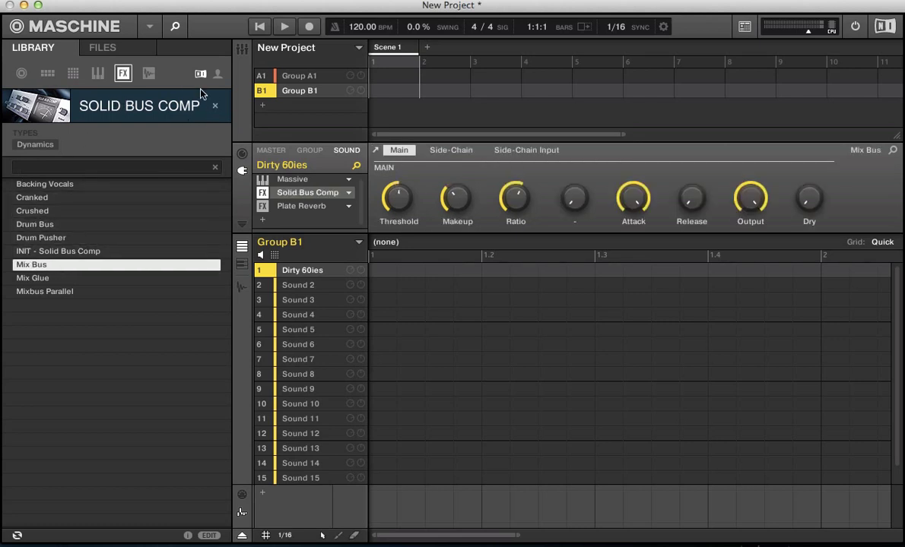
Return to the effect products list and open the Driver effect's presets
click(215, 107)
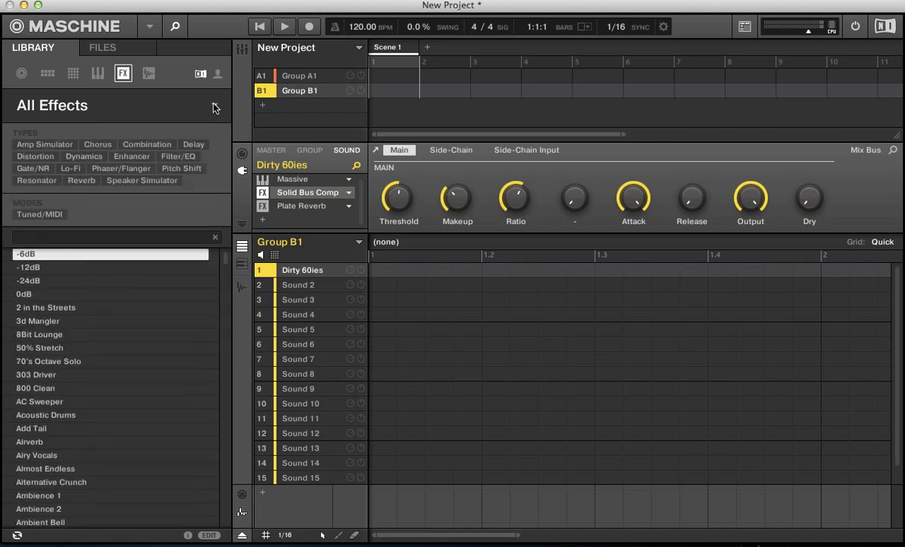
click(214, 105)
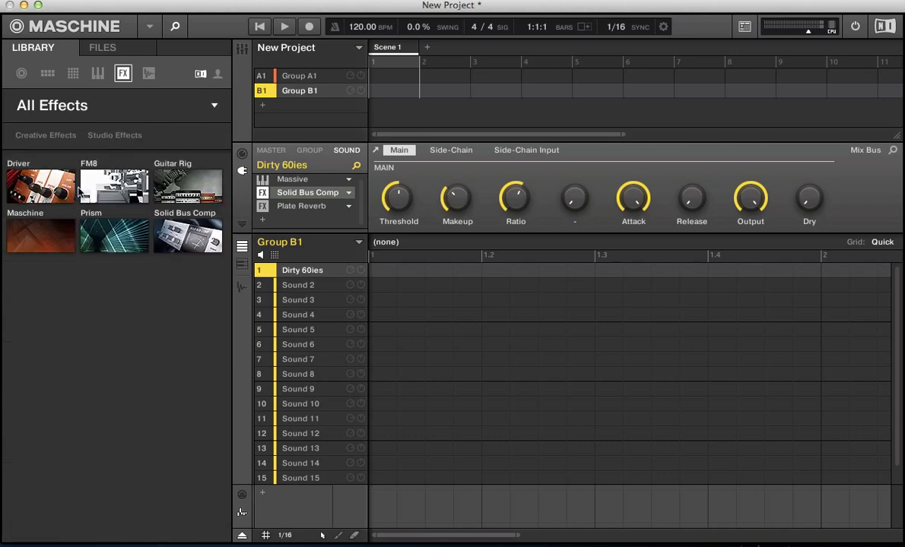
click(27, 188)
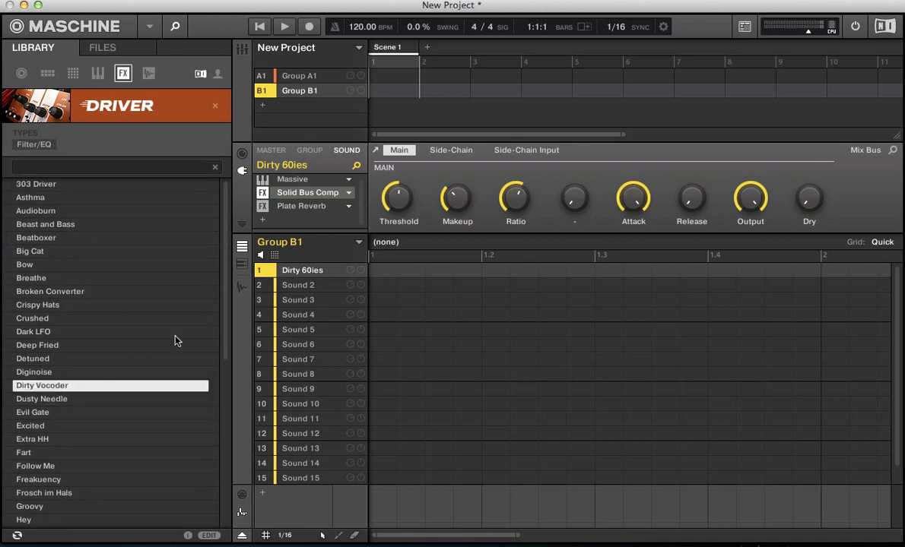
Clear the Driver, Hihat Closed, Drums and Instruments filters, then open the Dark Pressure sample library
click(214, 105)
click(149, 74)
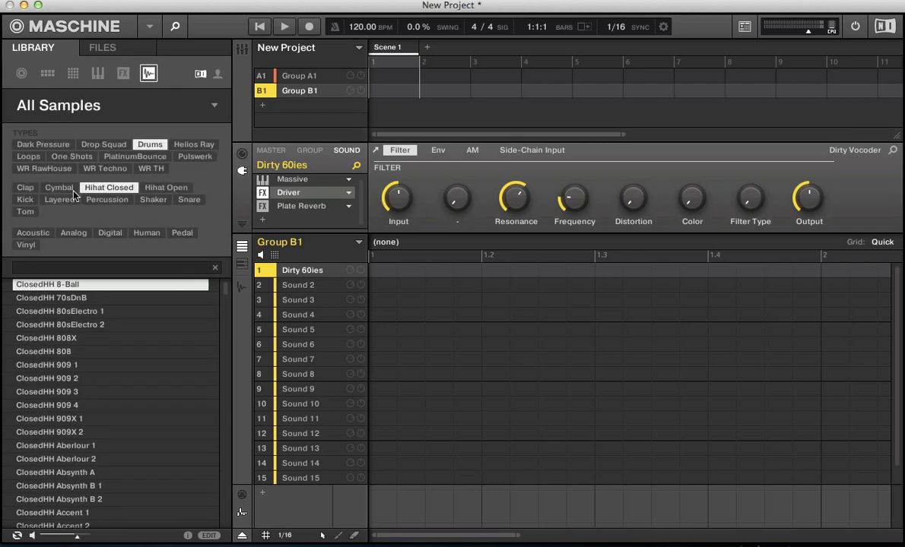
click(99, 190)
click(150, 143)
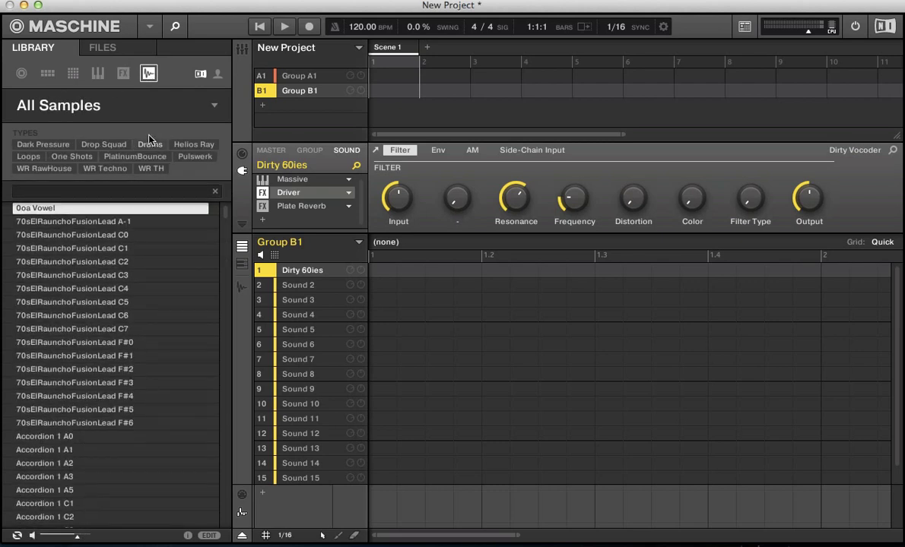
click(70, 76)
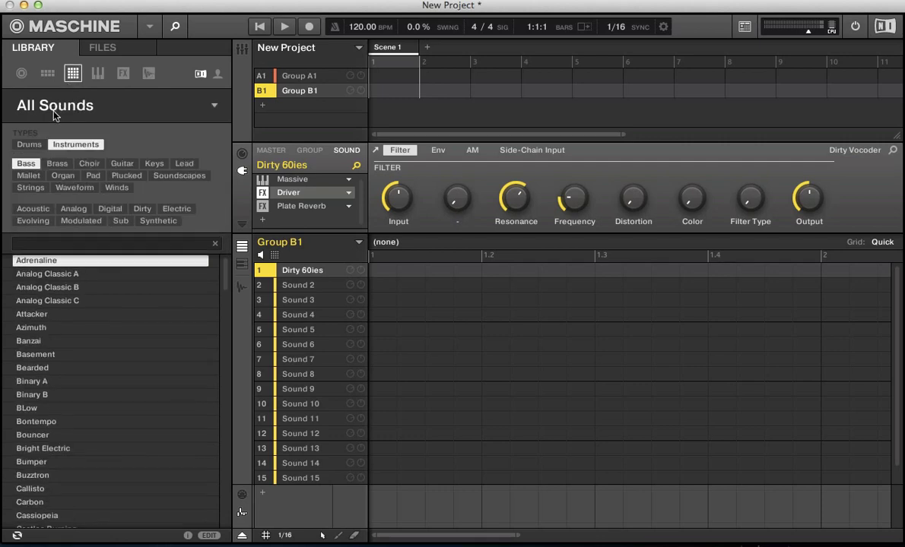
click(76, 144)
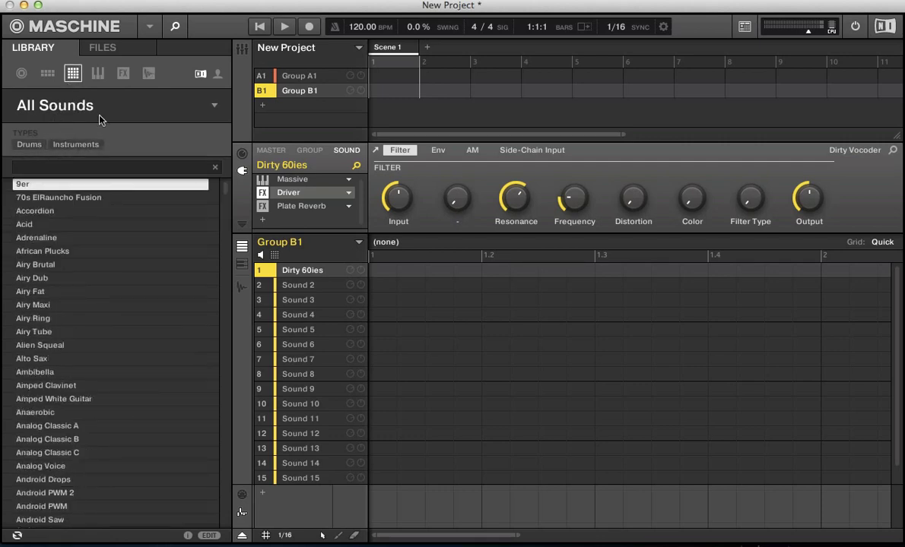
click(149, 74)
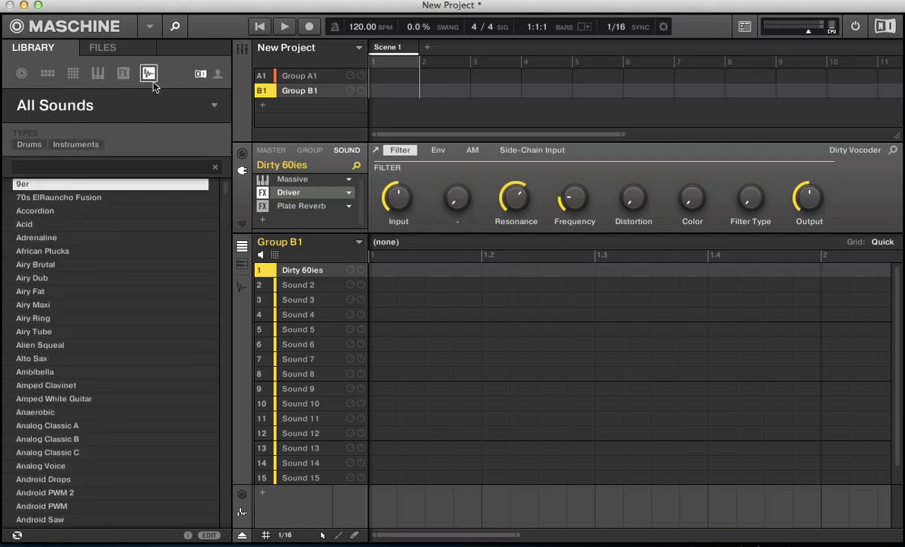
click(215, 106)
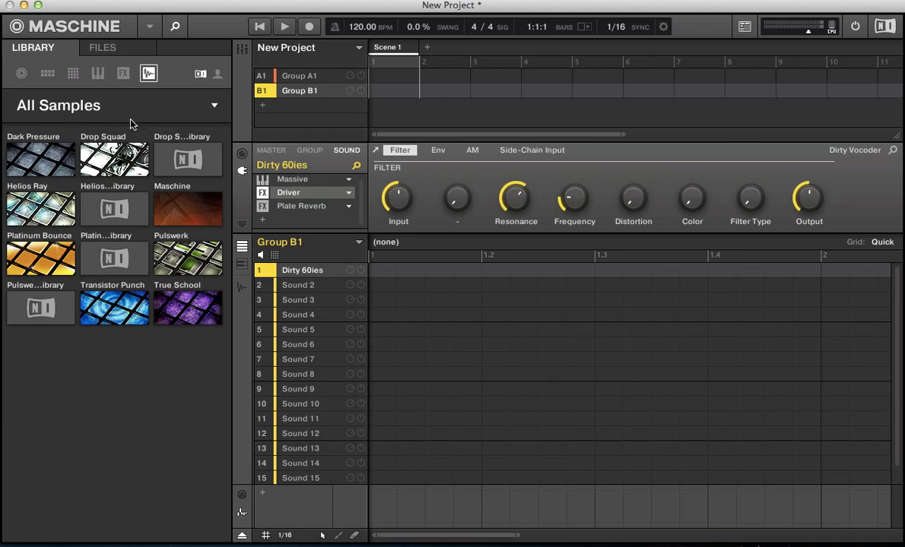
click(46, 152)
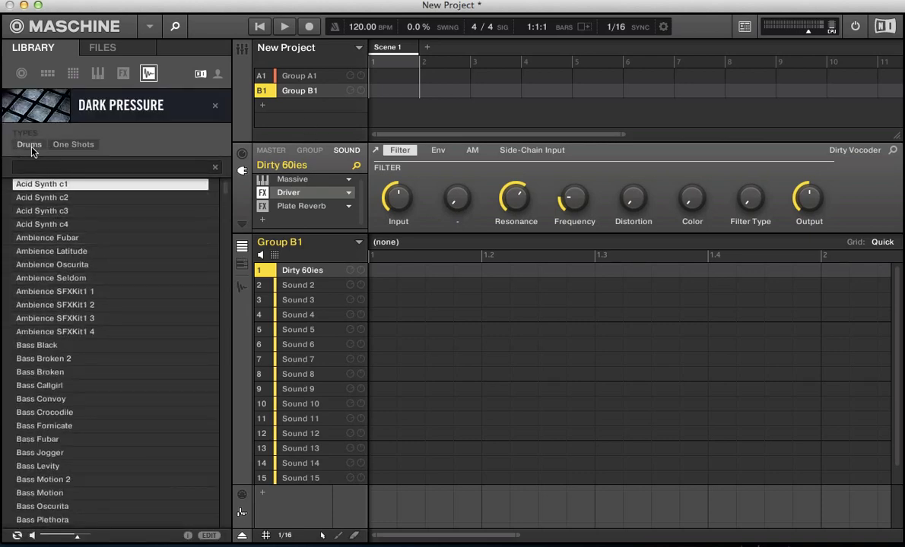
Filter to Drums > Kick, try Kick Broken 1, Carabooboo 2, CushCush 1, then load Kick Faith 1
click(30, 146)
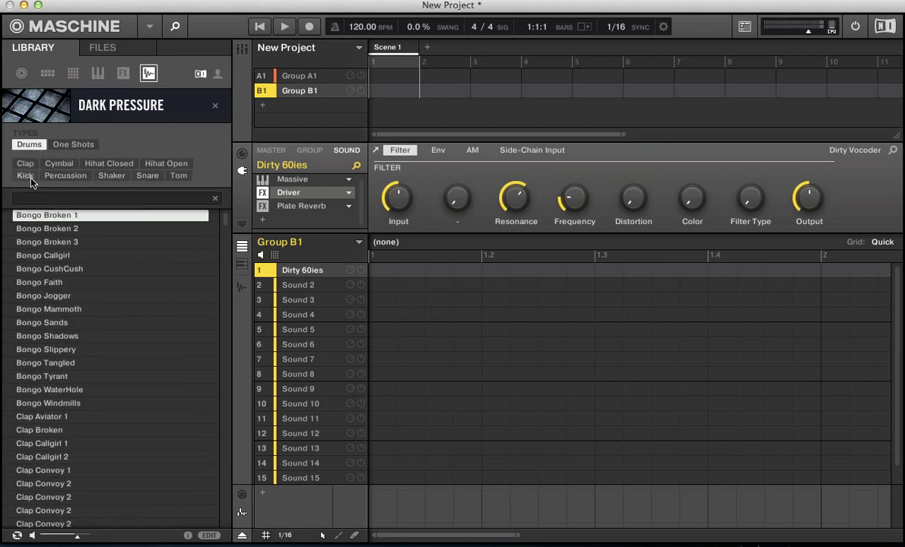
click(30, 180)
click(61, 317)
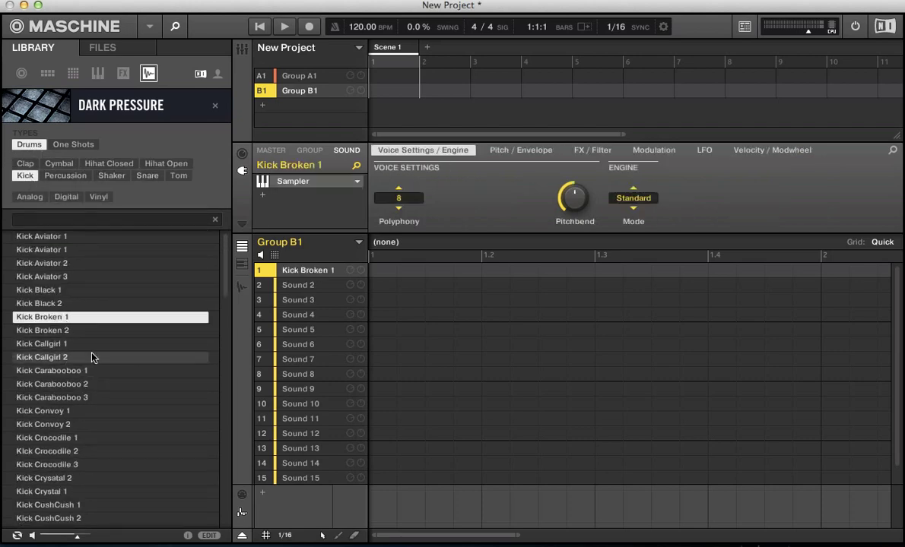
click(53, 384)
scroll(65, 437, down, 2)
click(55, 438)
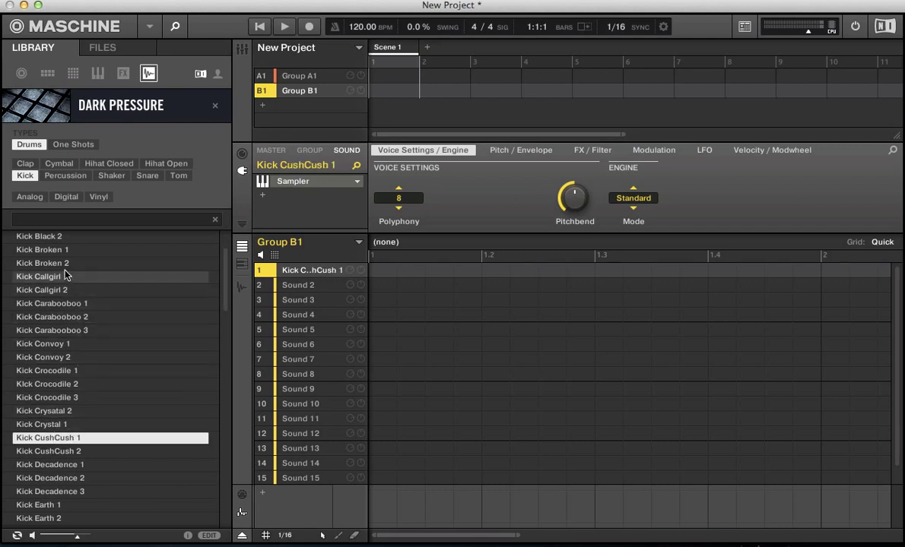
scroll(138, 377, down, 10)
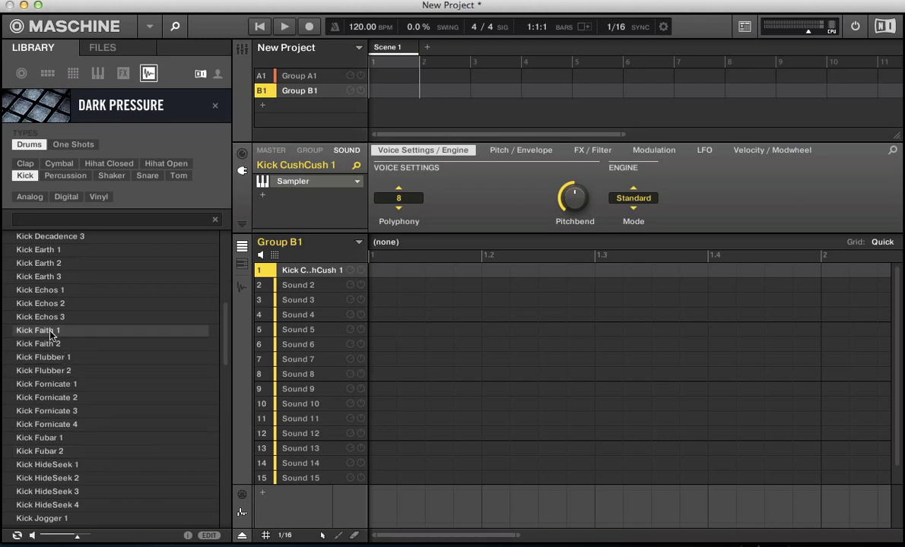
click(45, 331)
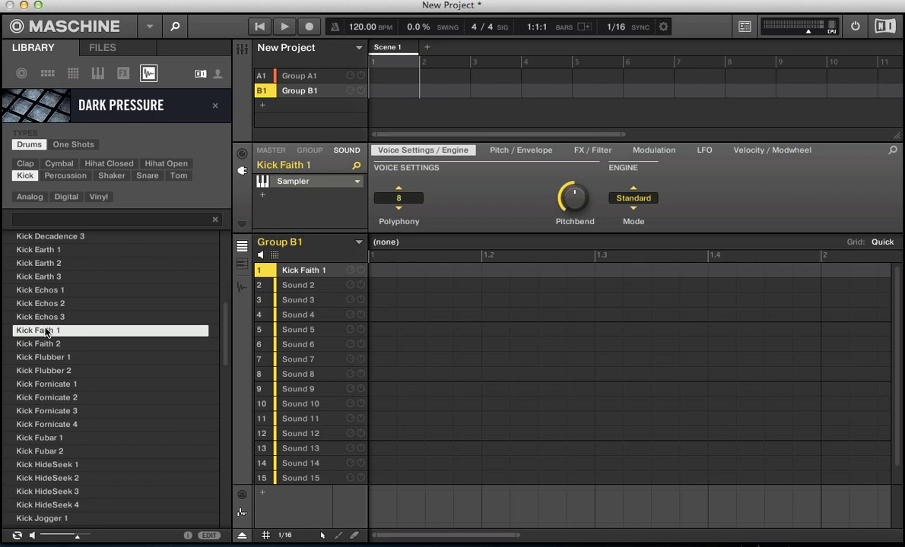
right_click(46, 331)
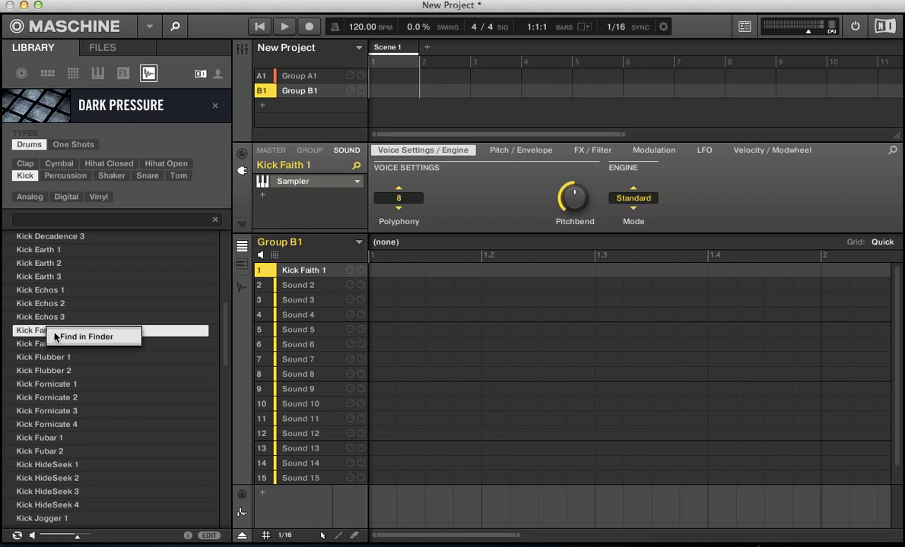
click(63, 343)
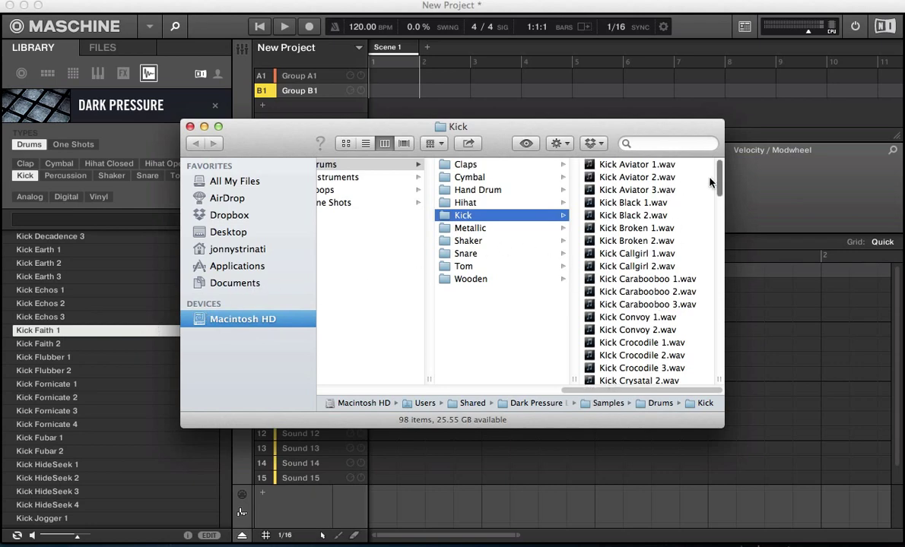
scroll(677, 183, down, 15)
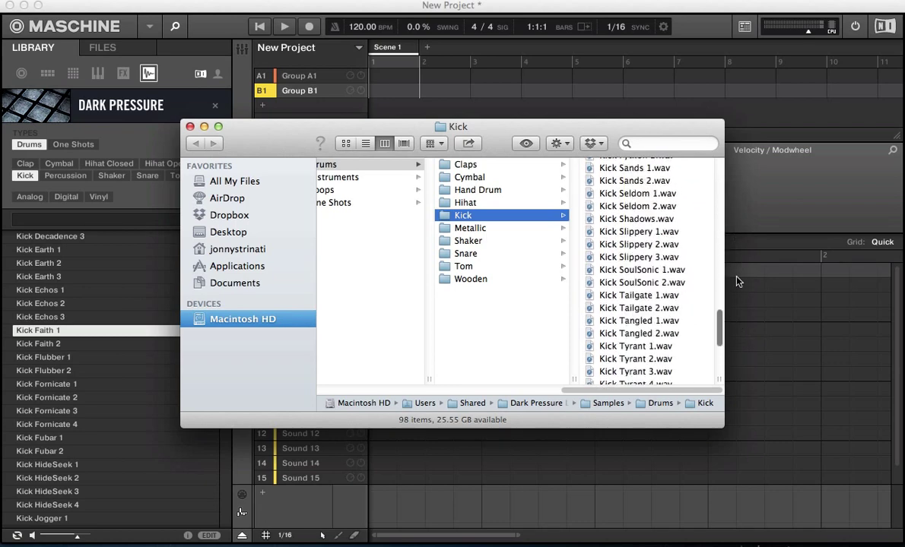
scroll(647, 266, up, 15)
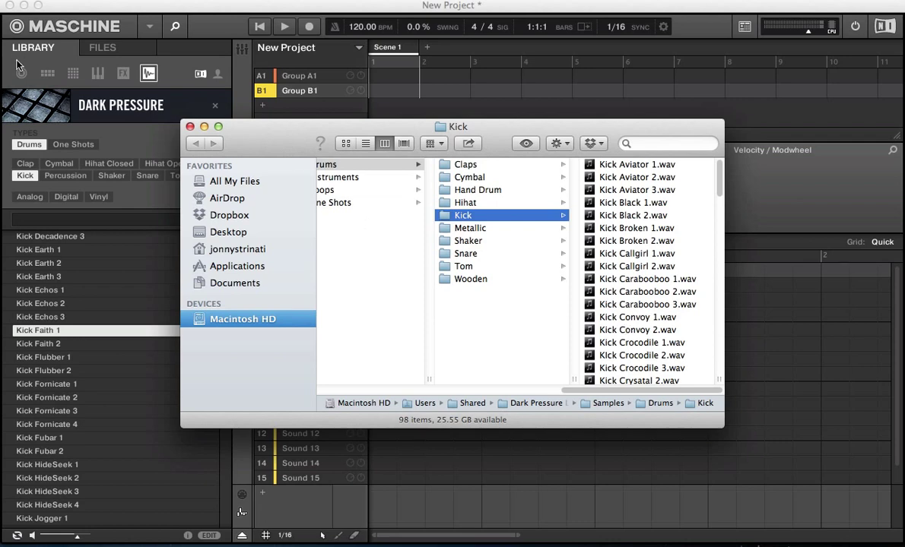
Close the Finder window and audition Kick Flubber 2, Fubar 1, Earth 3 and Earth 1
click(190, 127)
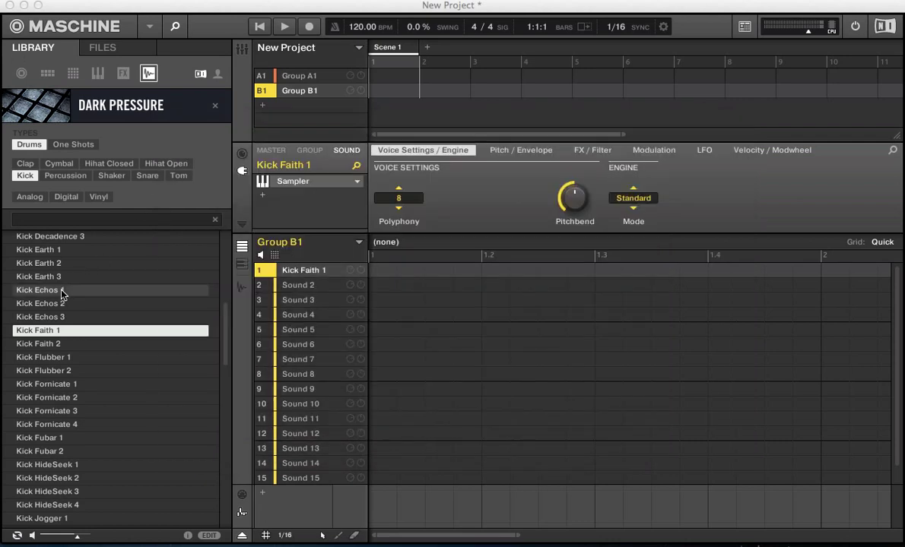
right_click(65, 290)
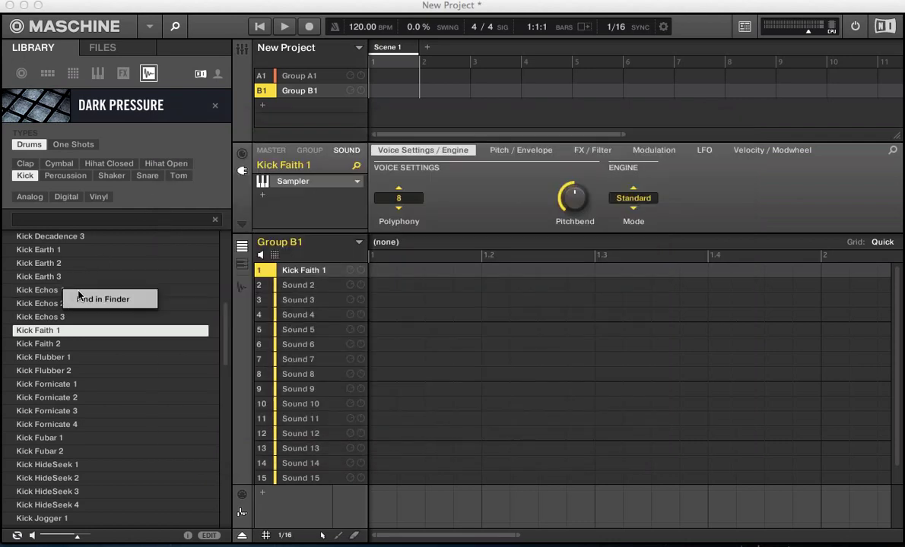
click(204, 134)
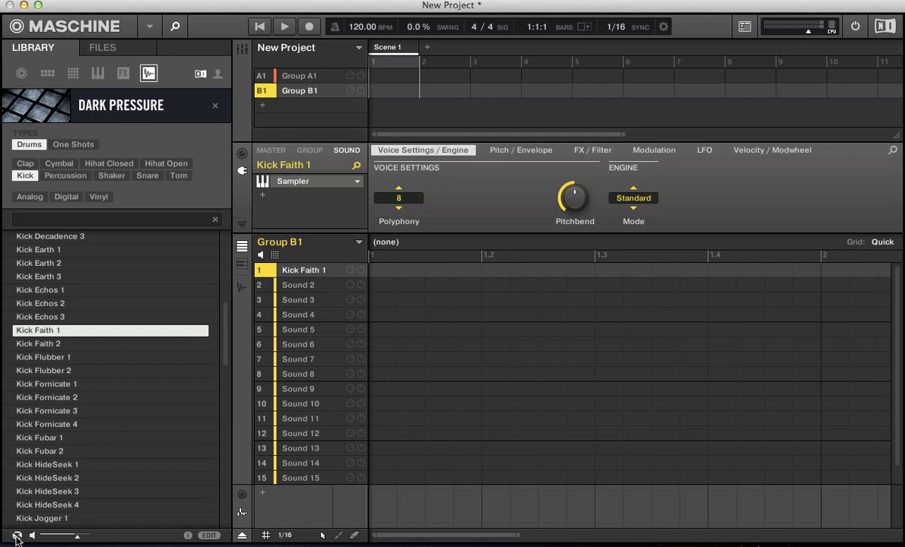
double_click(45, 372)
double_click(42, 438)
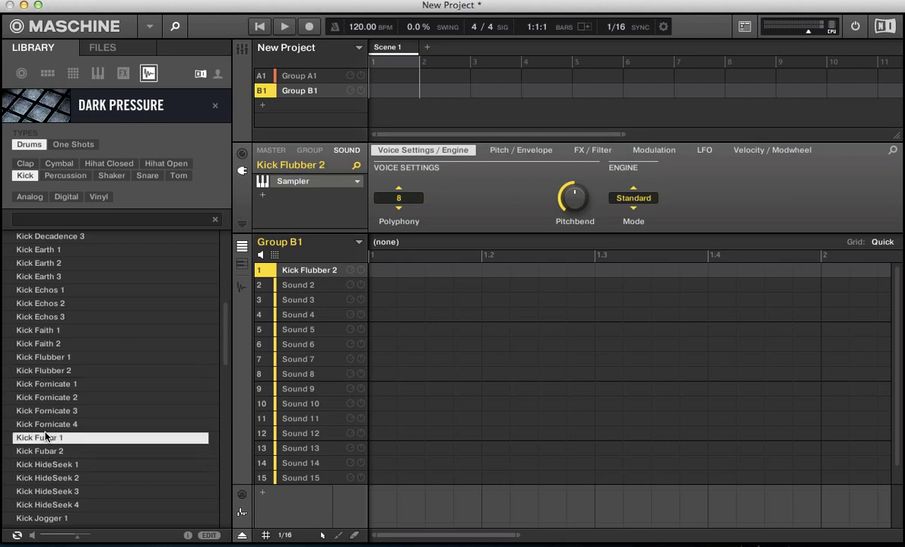
double_click(42, 278)
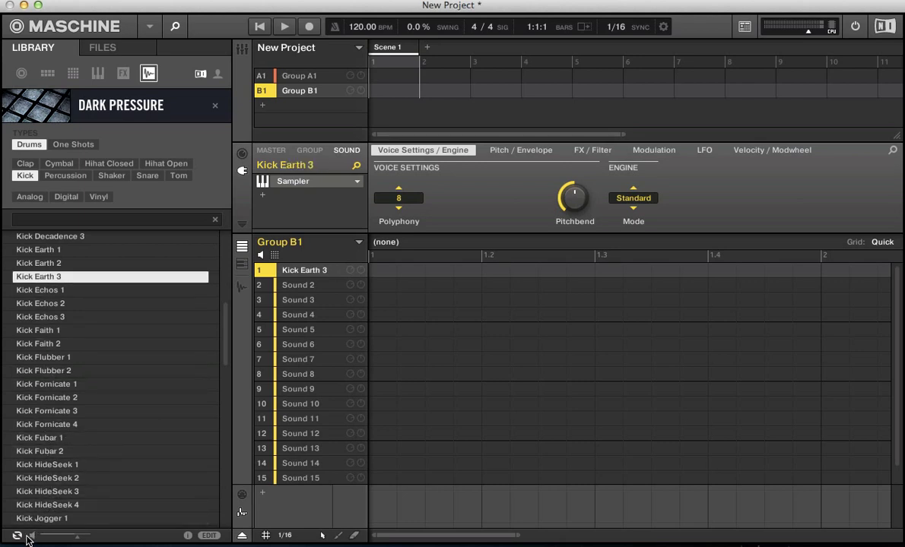
double_click(30, 250)
Try Kick Faith 2, Fornicate 4 and Fornicate 2, then load Kick Echos 2
click(42, 346)
double_click(42, 424)
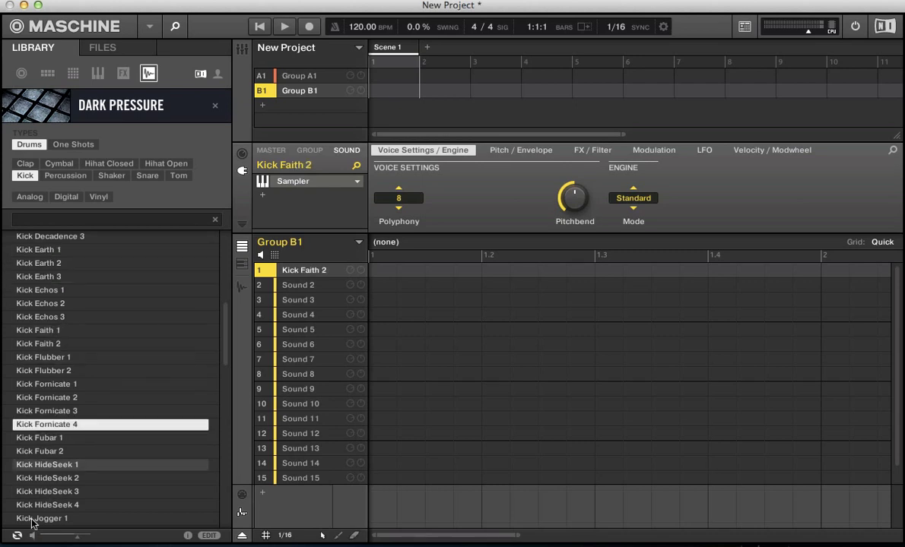
click(42, 398)
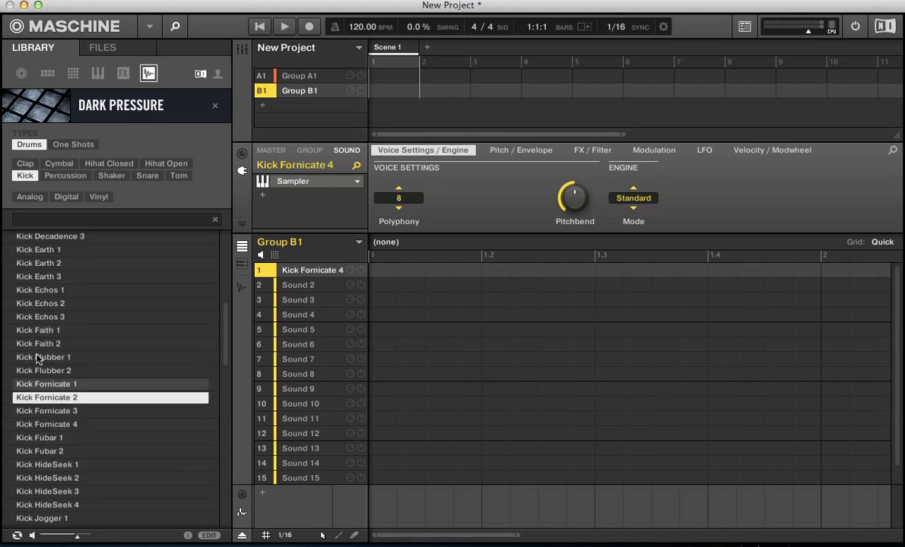
click(38, 344)
click(40, 307)
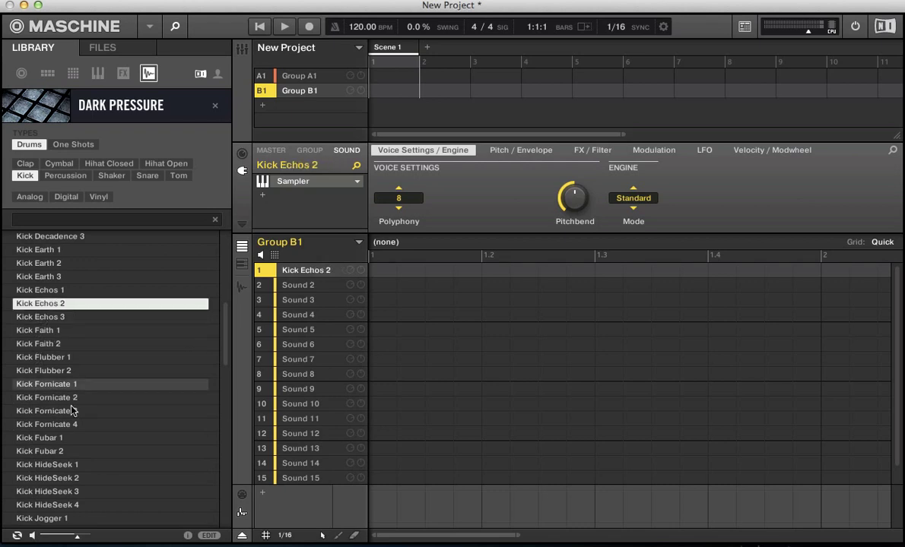
Adjust the prehear volume, try Fornicate 4, HideSeek 1 and Fubar 2, and reload Kick Echos 2
drag(76, 537, 55, 537)
click(50, 426)
click(45, 464)
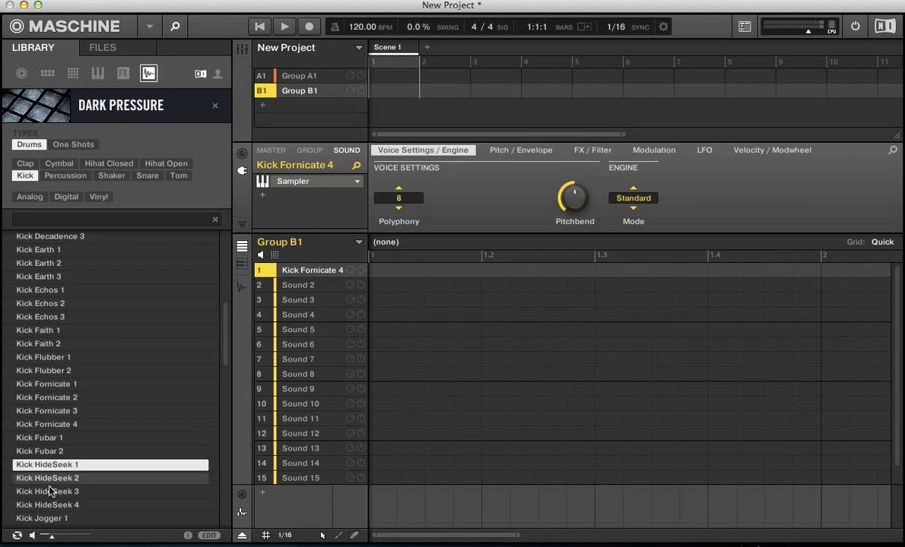
drag(58, 538, 78, 537)
click(76, 451)
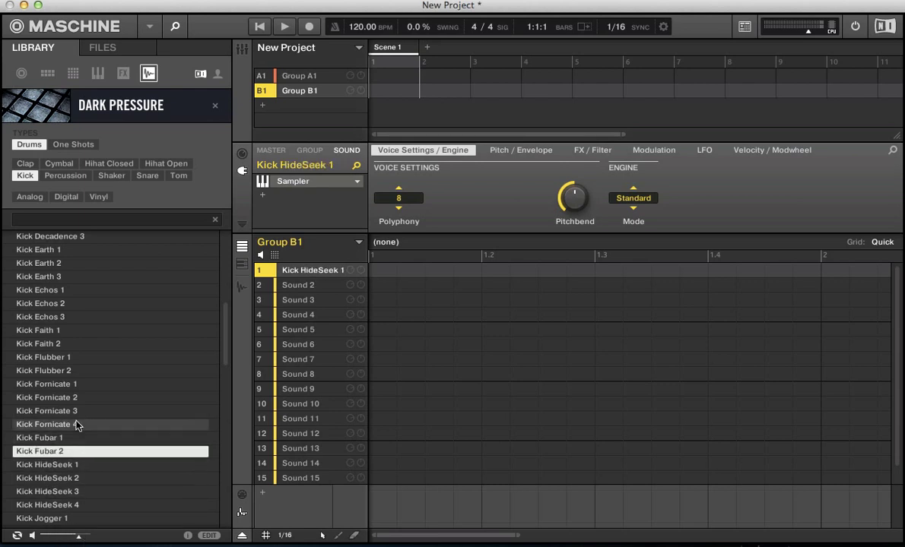
click(67, 384)
click(65, 303)
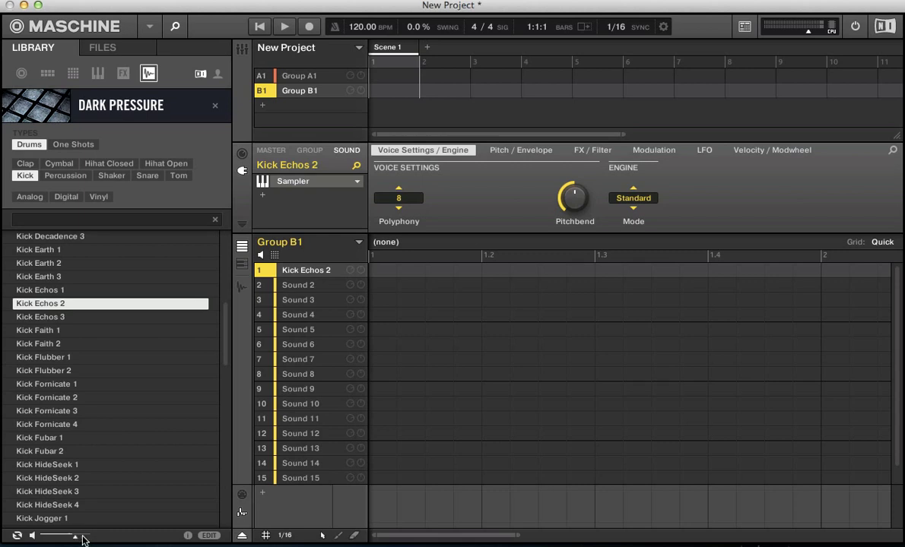
Replace Kick Echos 2 in the first sound slot with Kick Fornicate 4
click(188, 536)
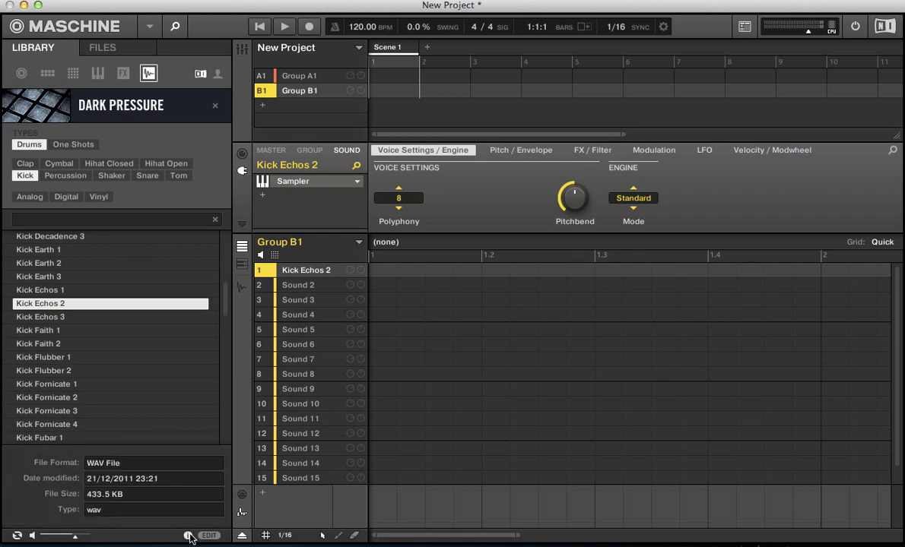
scroll(140, 389, down, 1)
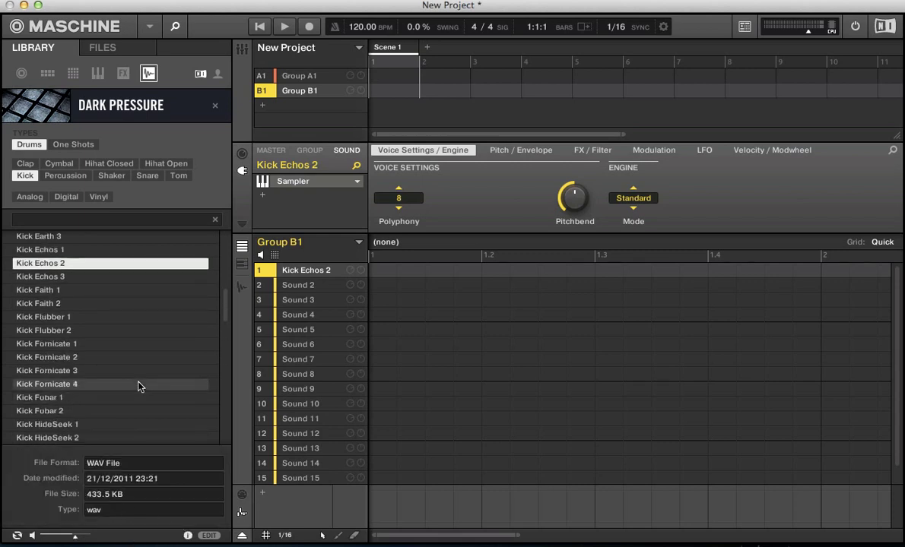
click(88, 343)
click(85, 384)
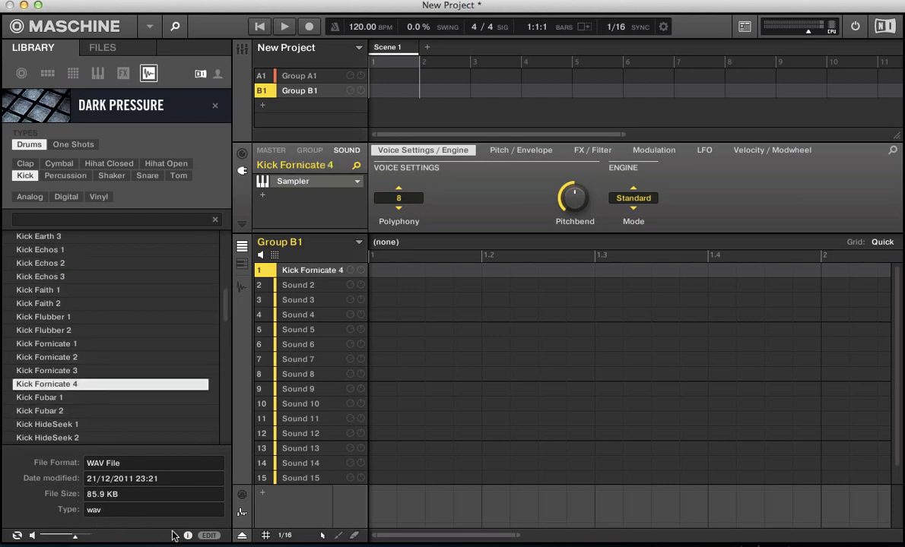
Show Kick Fornicate 4's tags: Drums, Kick and Digital
click(209, 536)
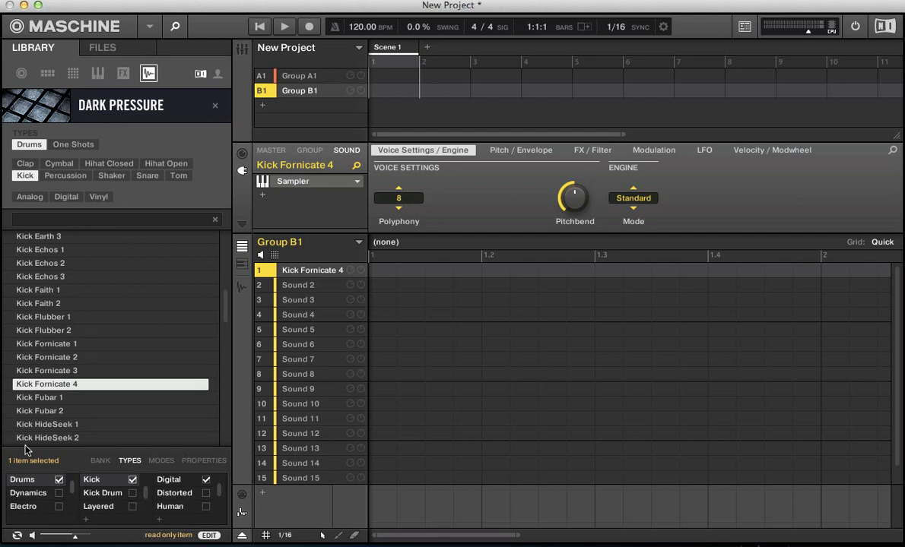
scroll(189, 505, down, 3)
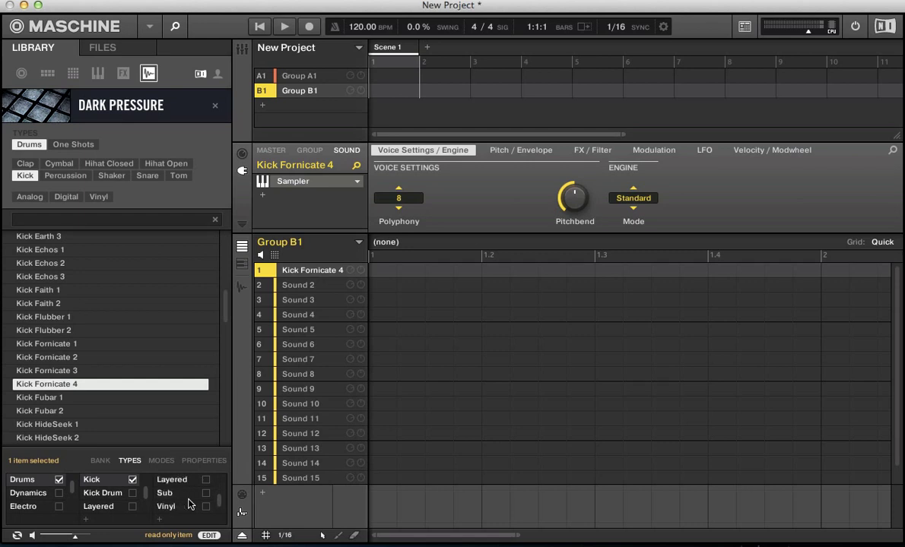
scroll(191, 505, up, 3)
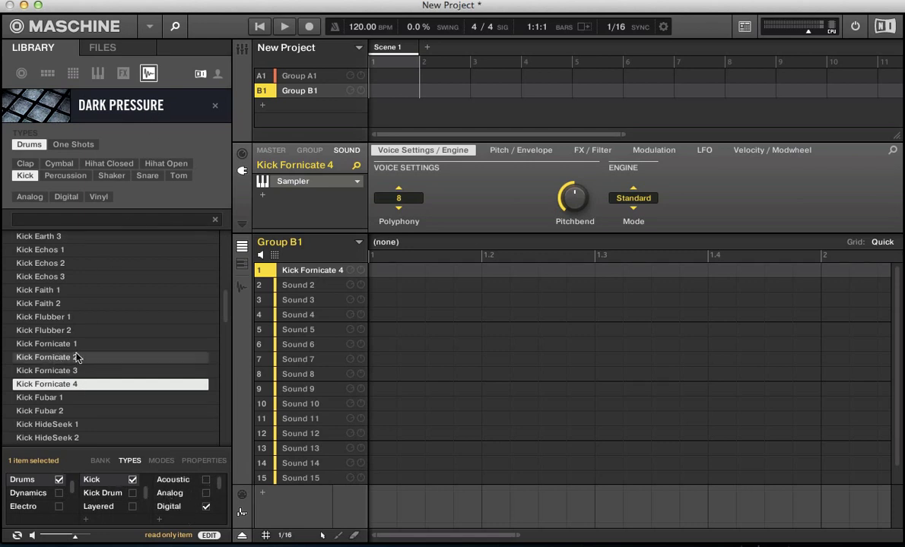
Remove the Dark Pressure filter, show user samples only, then browse the Waveform Recordings folder on disk
click(215, 106)
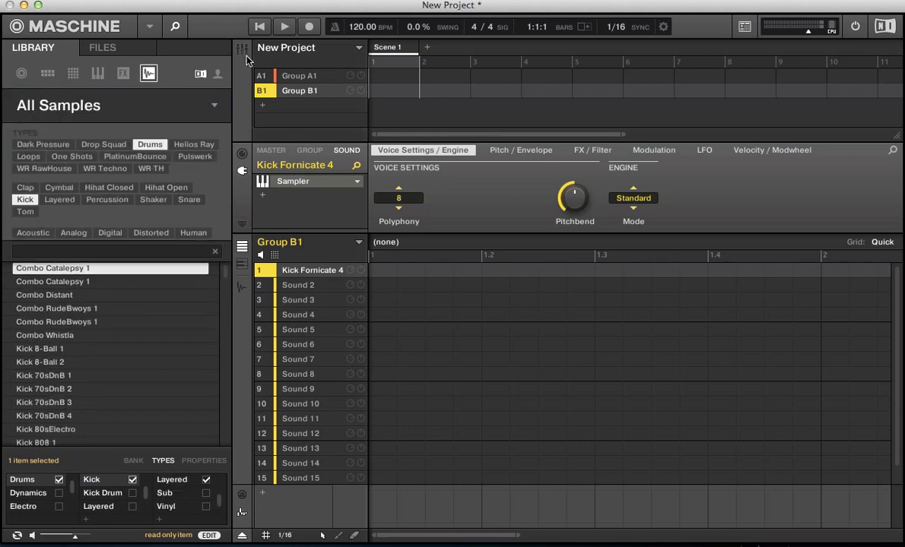
click(219, 74)
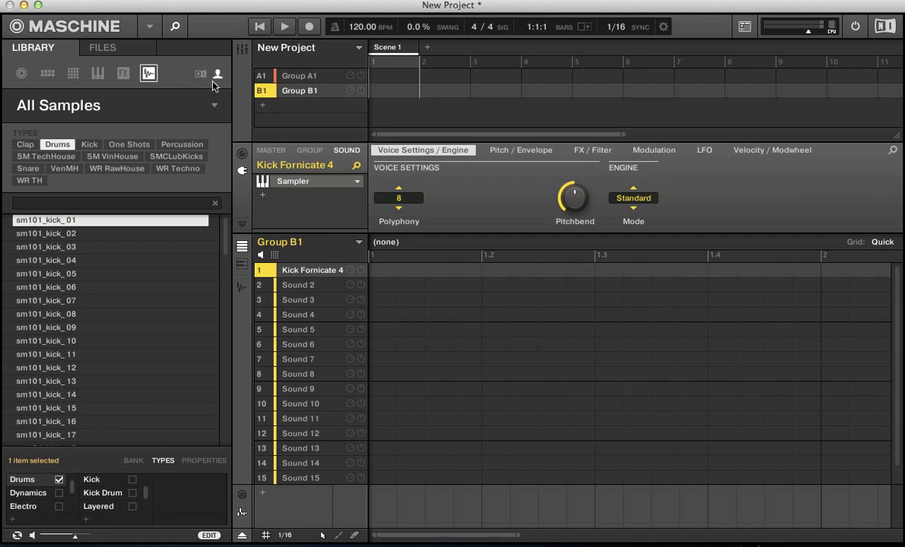
click(105, 48)
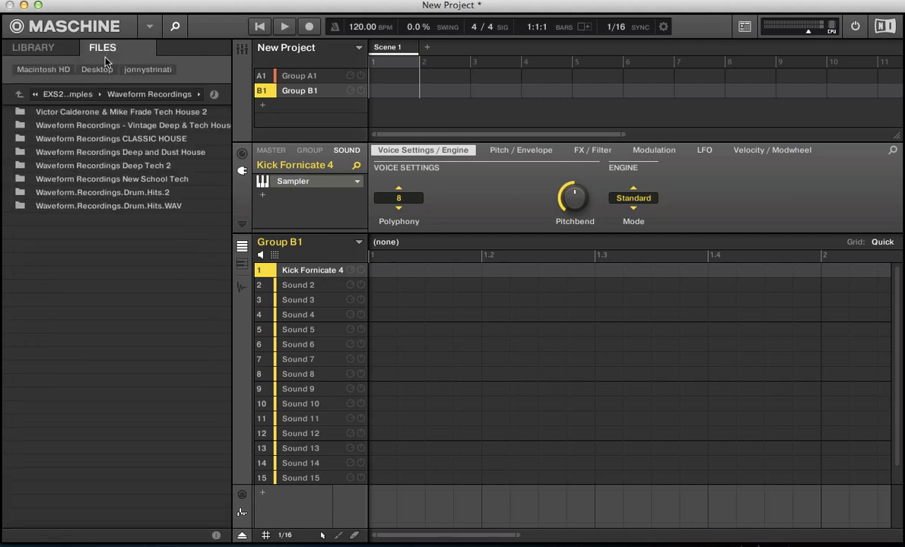
Navigate the file browser from the home folder to the Desktop's Patches:Presets folder
click(19, 94)
click(30, 46)
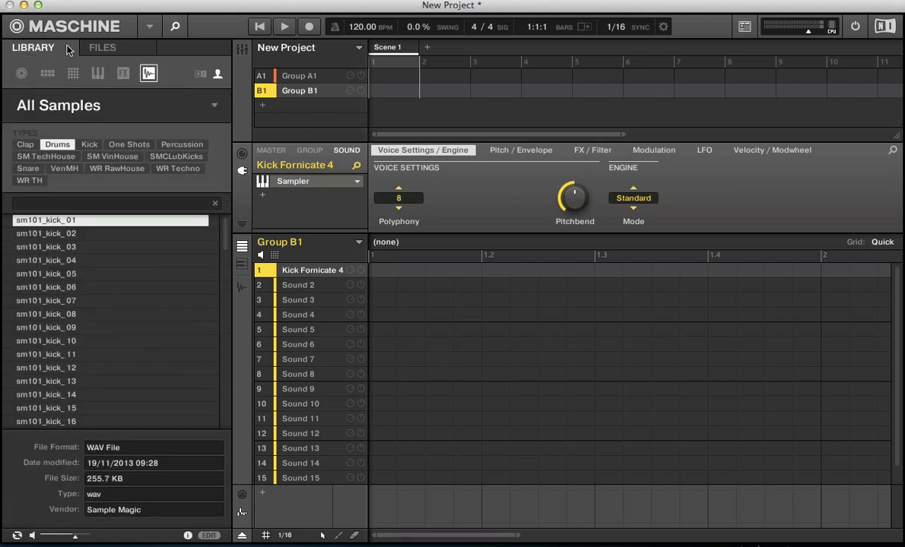
click(110, 47)
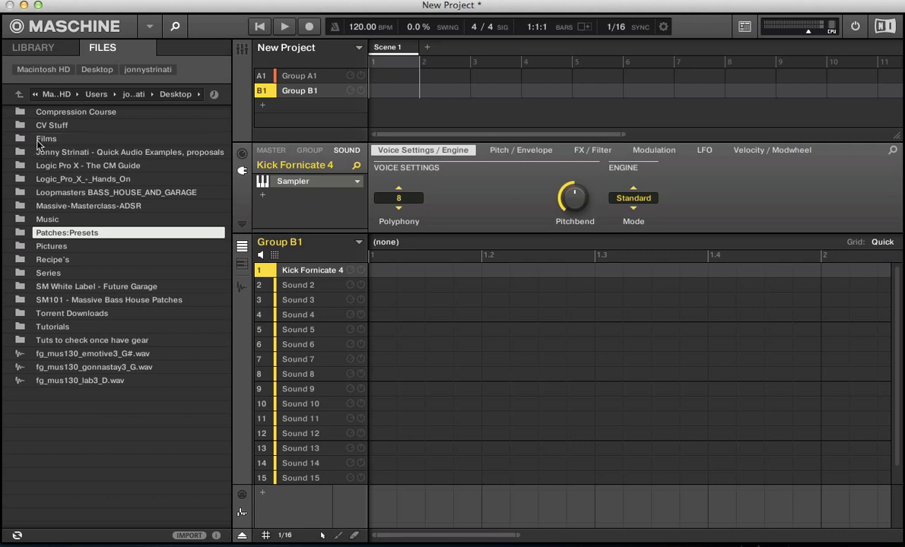
click(19, 94)
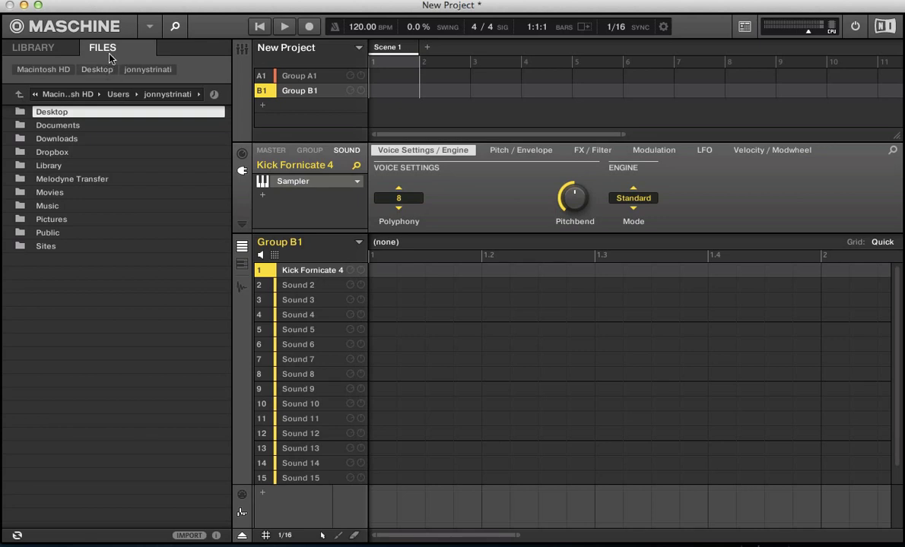
double_click(39, 112)
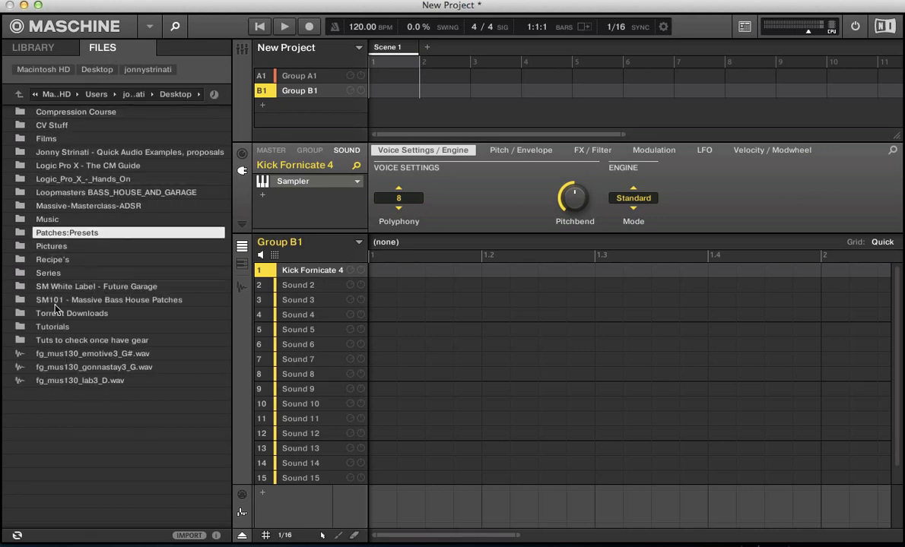
double_click(48, 234)
Drill into EXS24 Inst. Samples > Waveform Recordings > Deep Tech 2 > KICKS
double_click(57, 111)
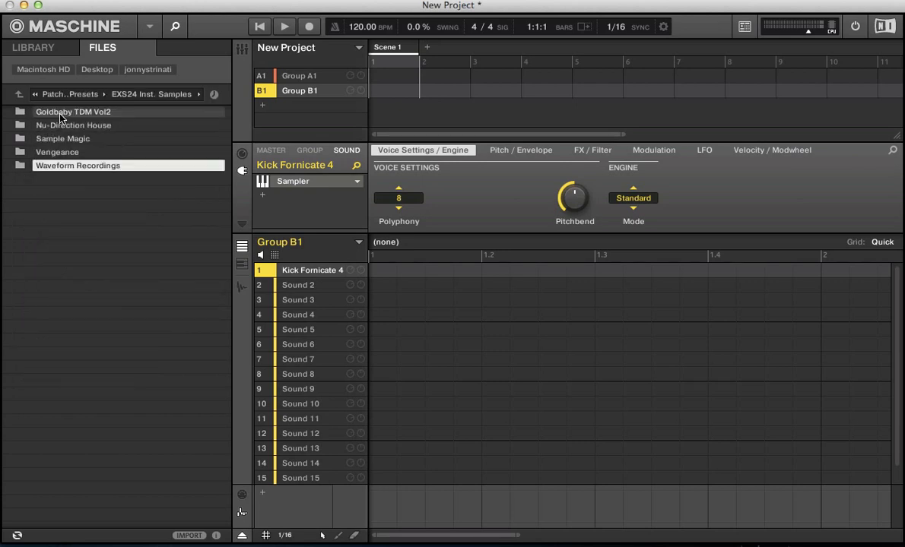
double_click(59, 167)
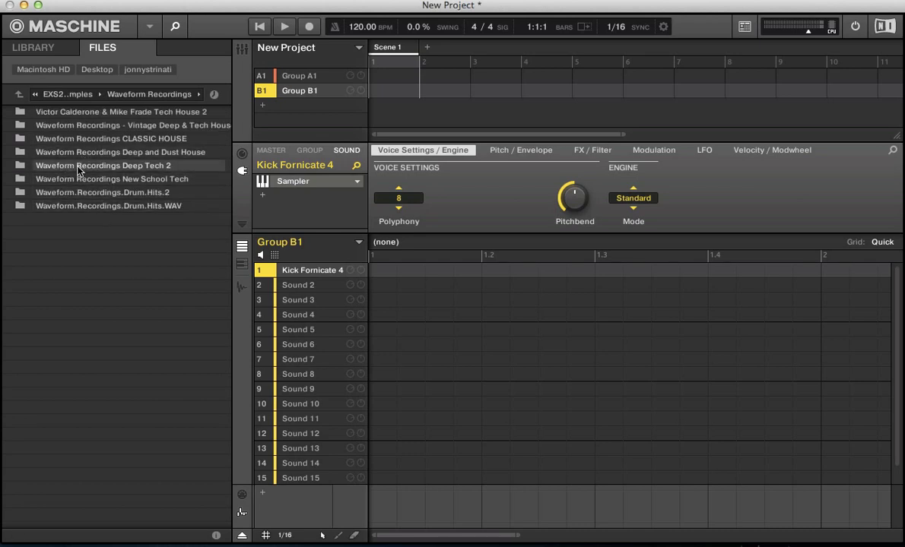
double_click(77, 167)
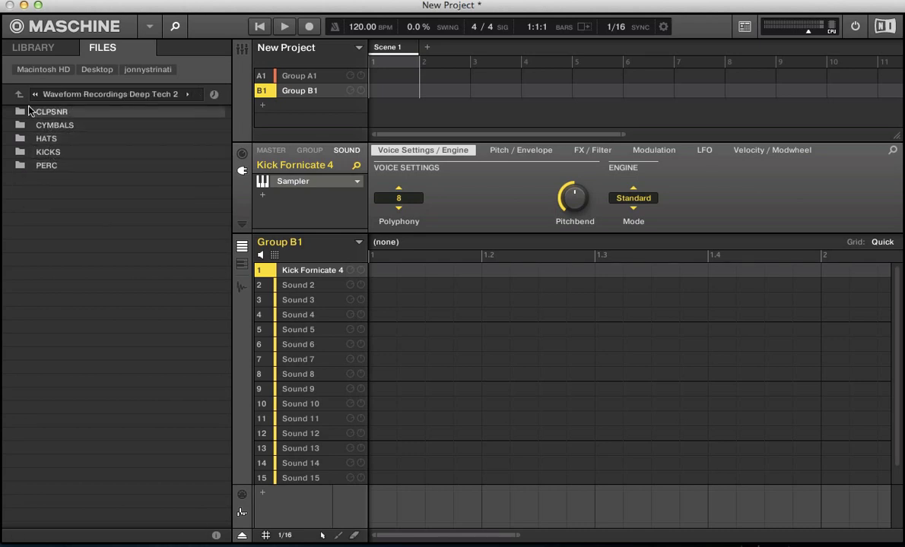
double_click(44, 149)
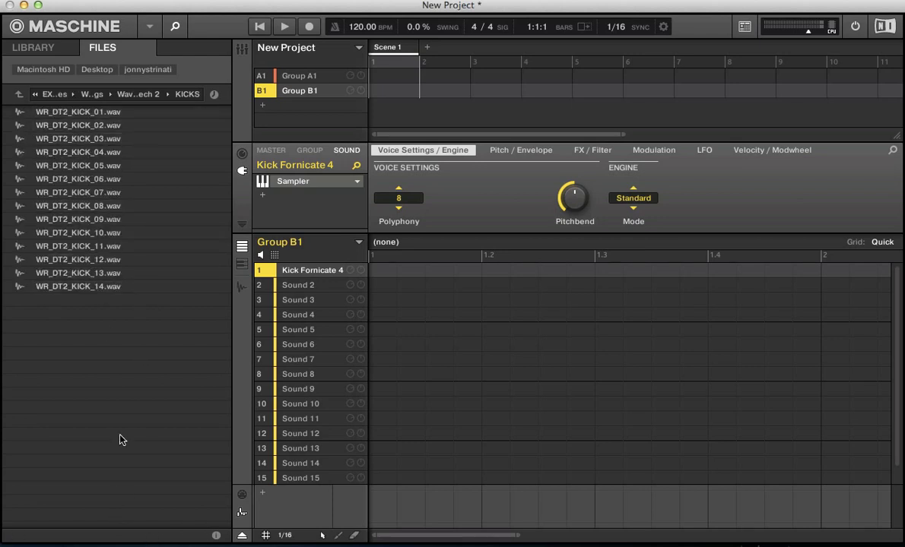
Return to the Deep Tech 2 folder and select its KICKS folder
click(18, 95)
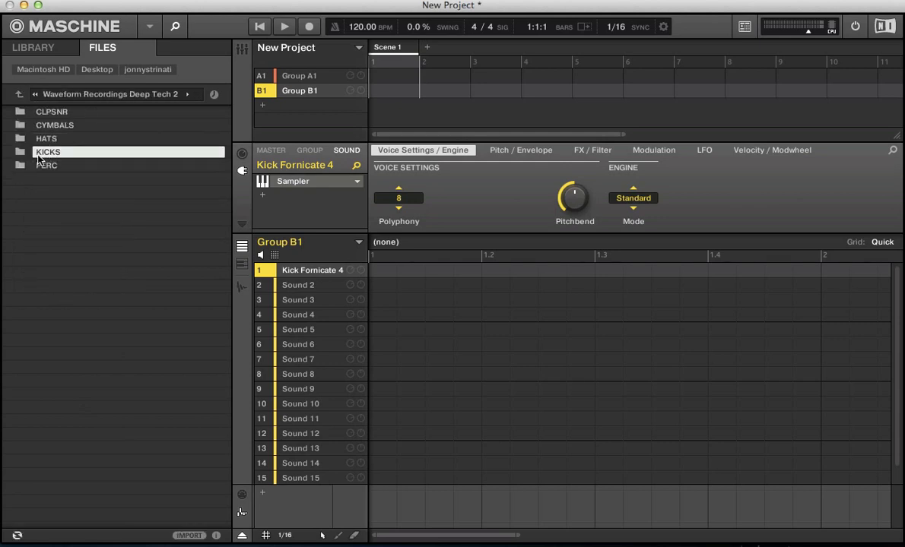
key(Up)
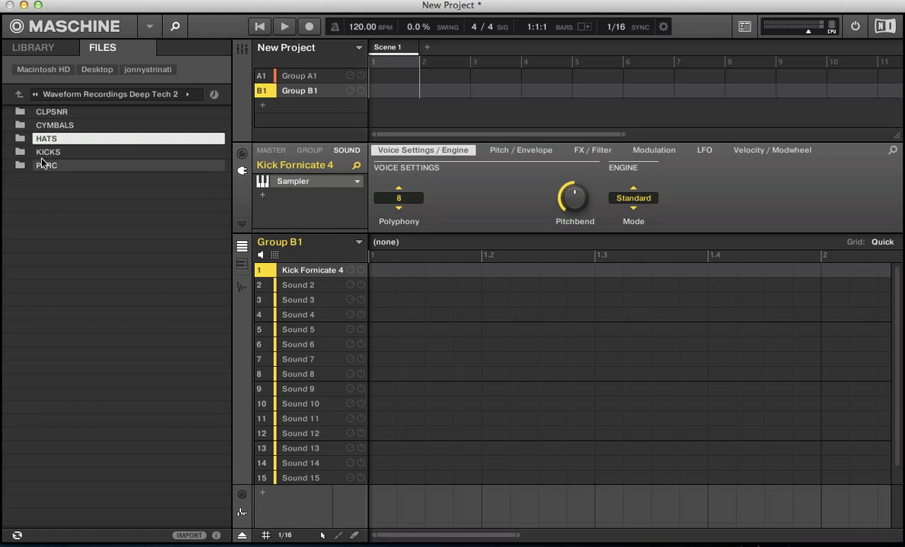
click(44, 155)
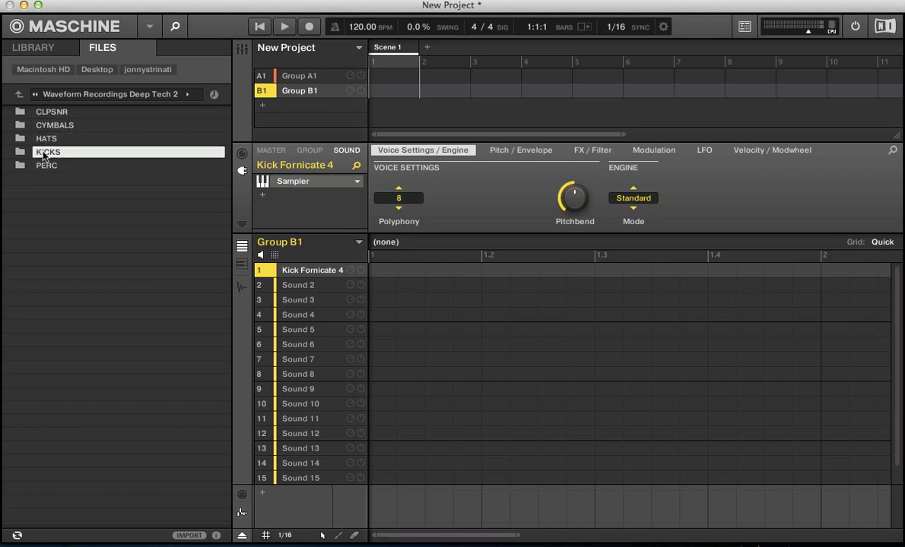
Start importing KICKS and create a new 'WR Tech Kicks' type tag
click(188, 536)
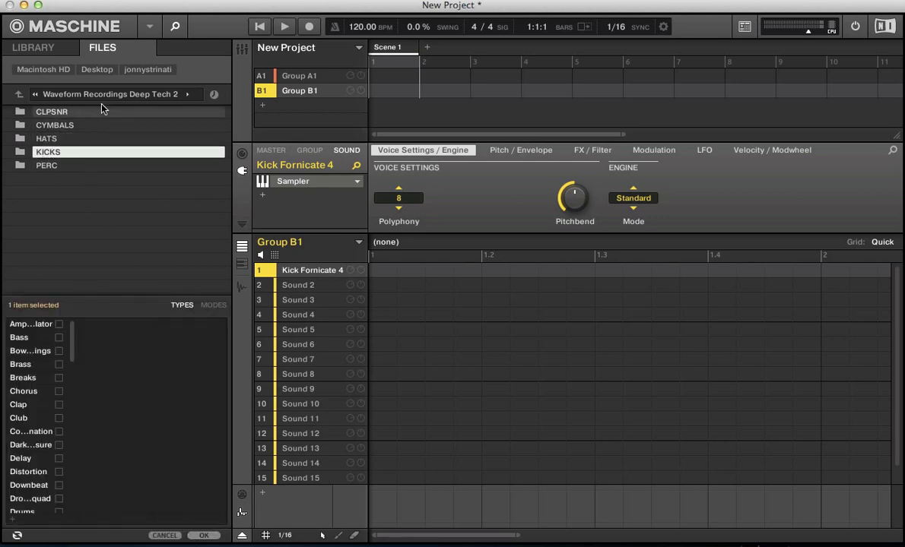
scroll(75, 413, down, 15)
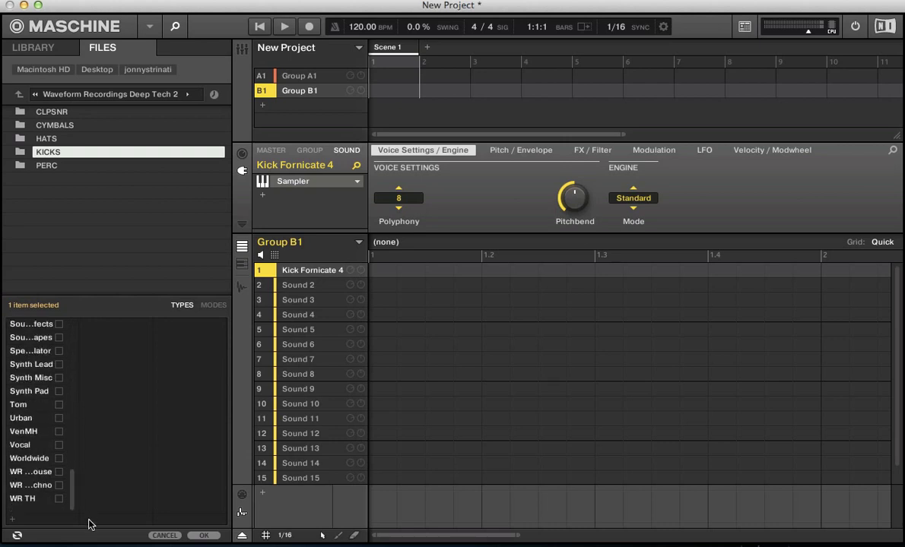
click(12, 519)
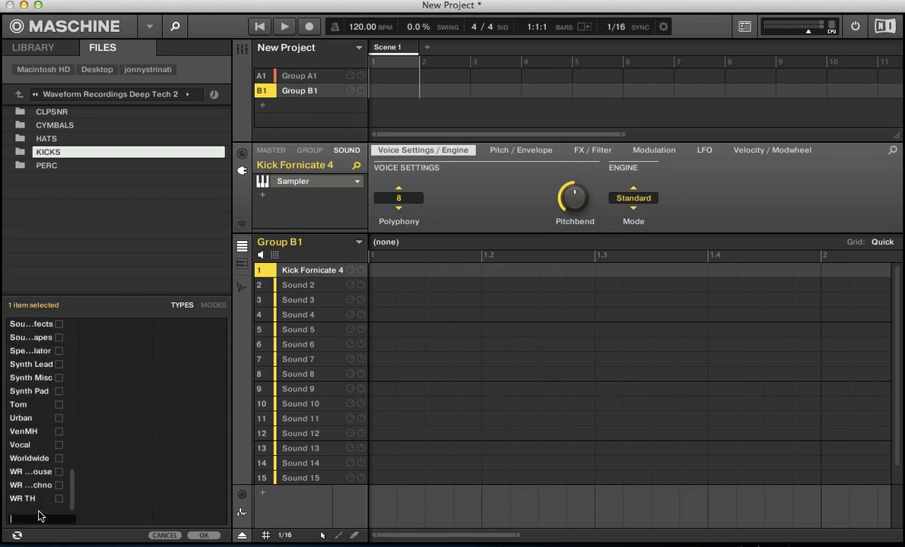
text(WR)
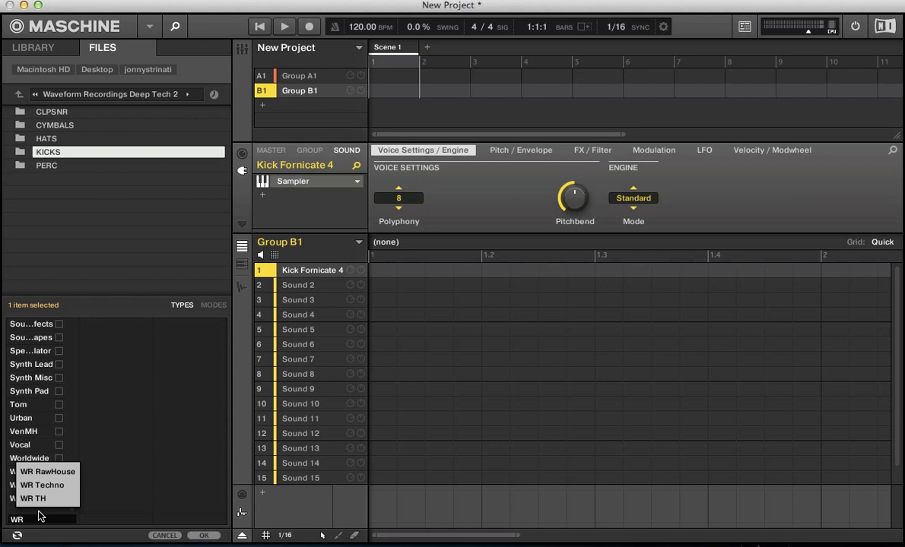
text( Tec)
text(h Kicks)
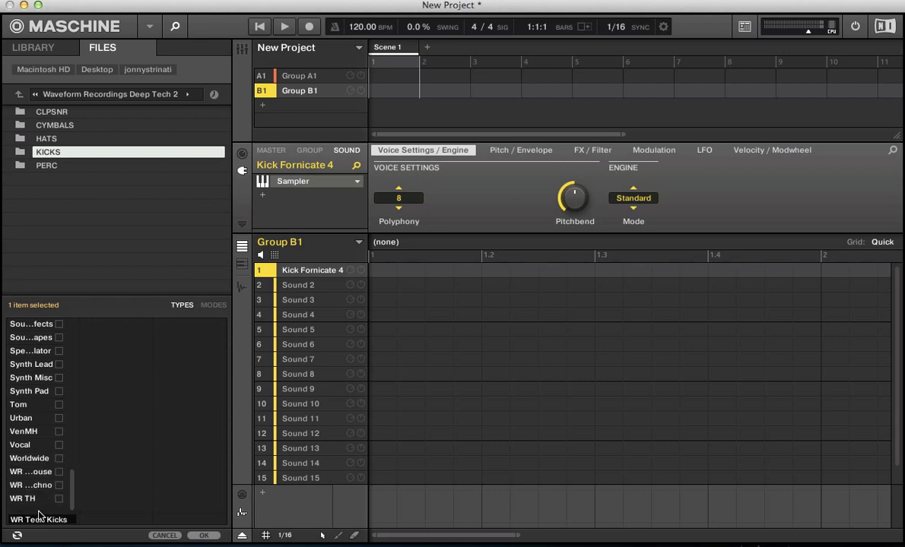
key(Return)
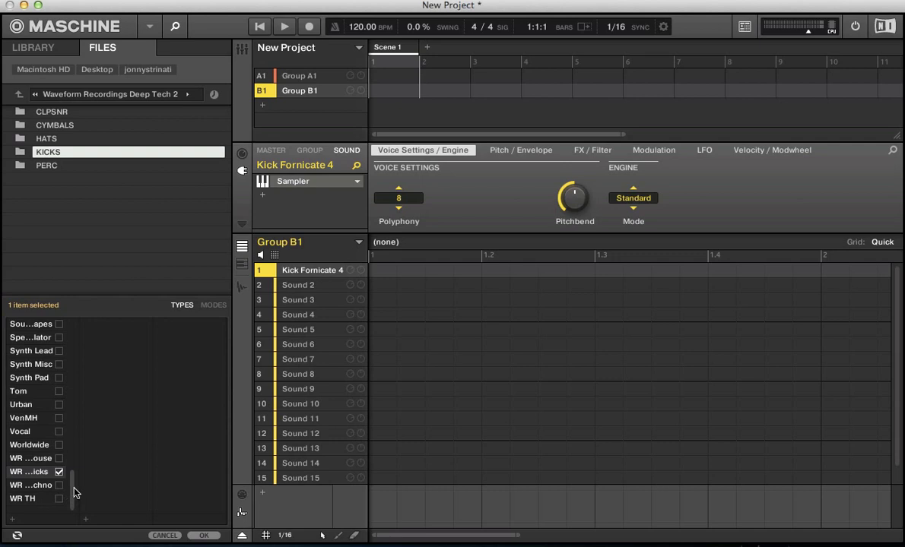
Also tag the import as Kick and confirm it
drag(74, 493, 70, 395)
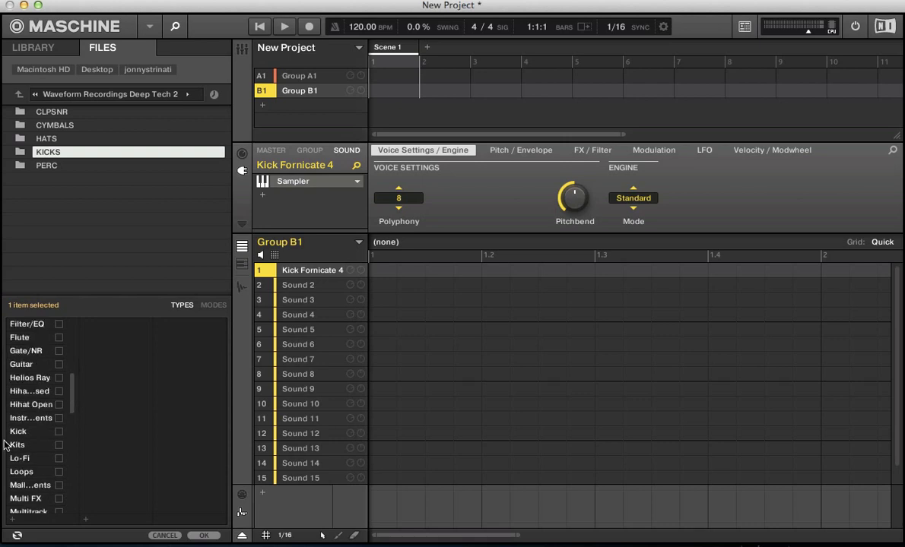
click(59, 431)
scroll(65, 422, down, 1)
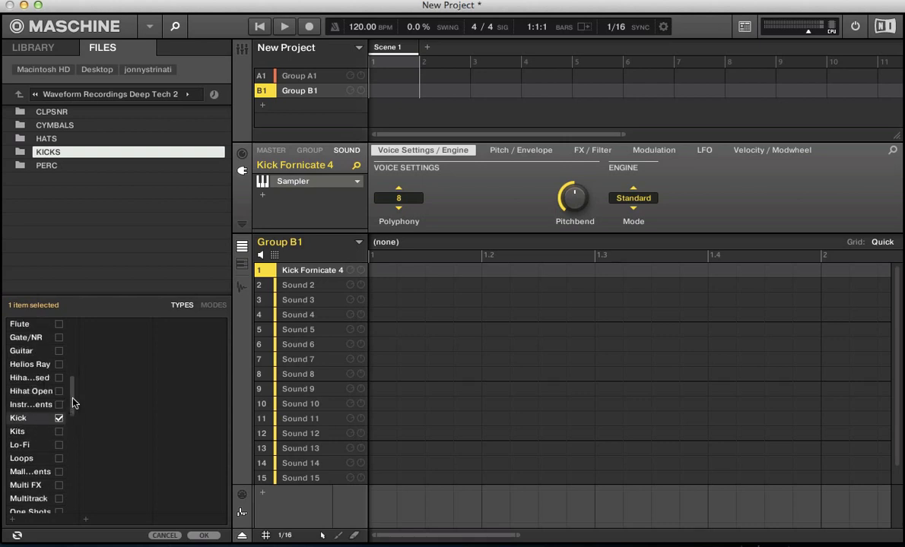
mouse_move(74, 403)
mouse_down()
mouse_move(73, 323)
mouse_move(73, 395)
mouse_up()
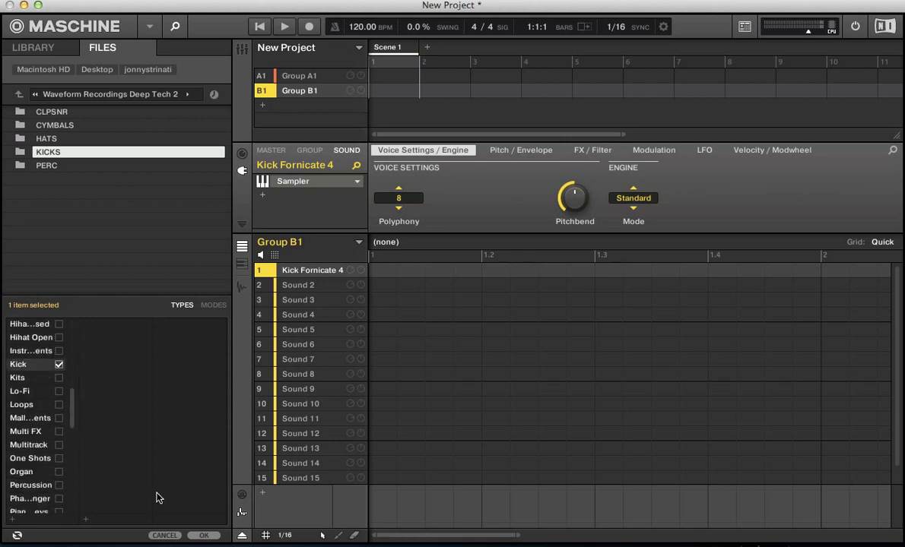
click(210, 537)
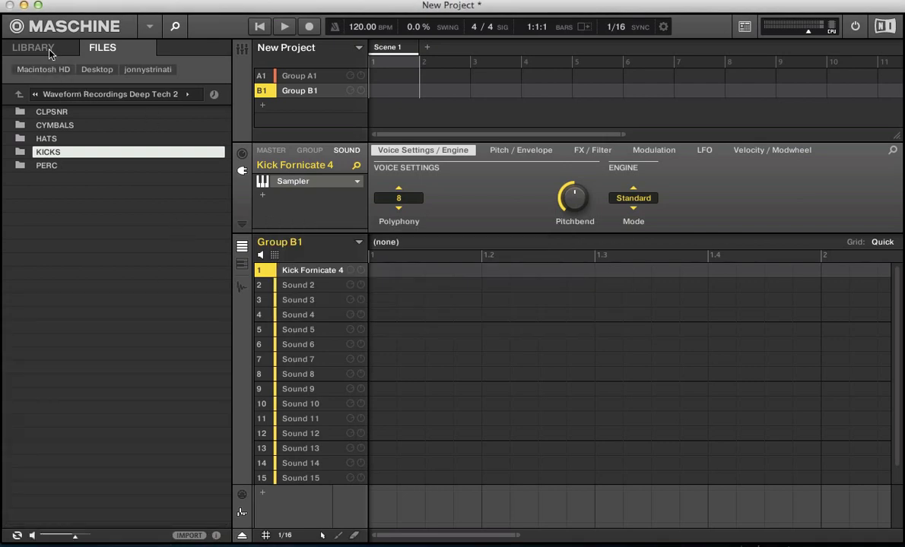
Filter the user Library by WR Tech Kicks and select all 14 WR_DT2_KICK samples
click(46, 47)
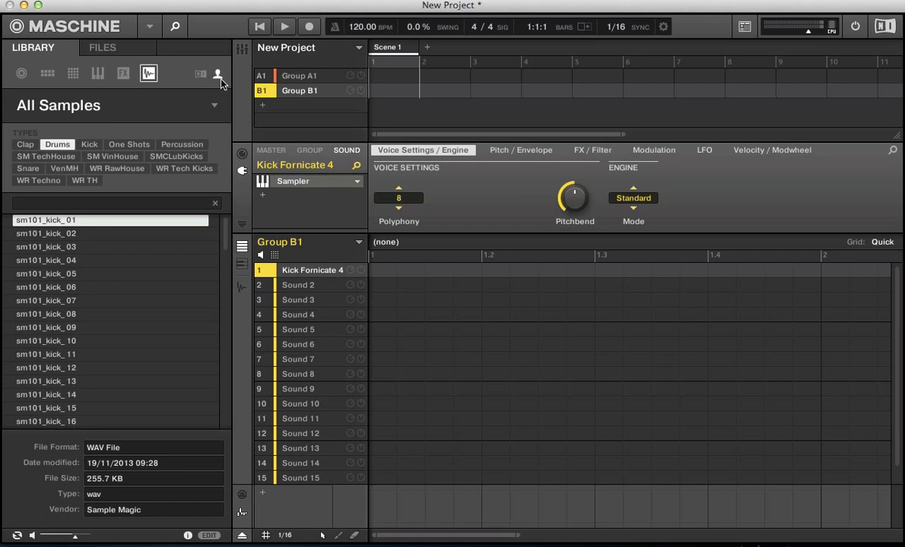
click(216, 75)
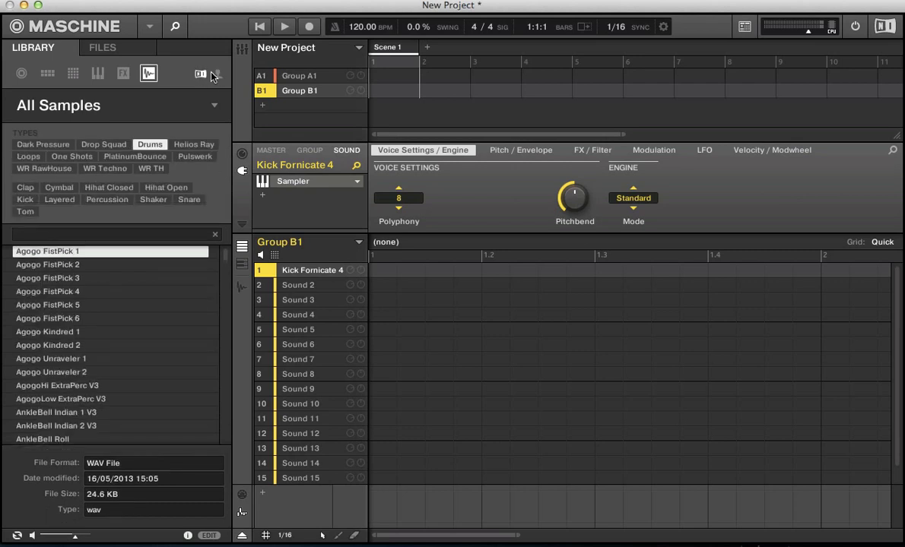
click(214, 76)
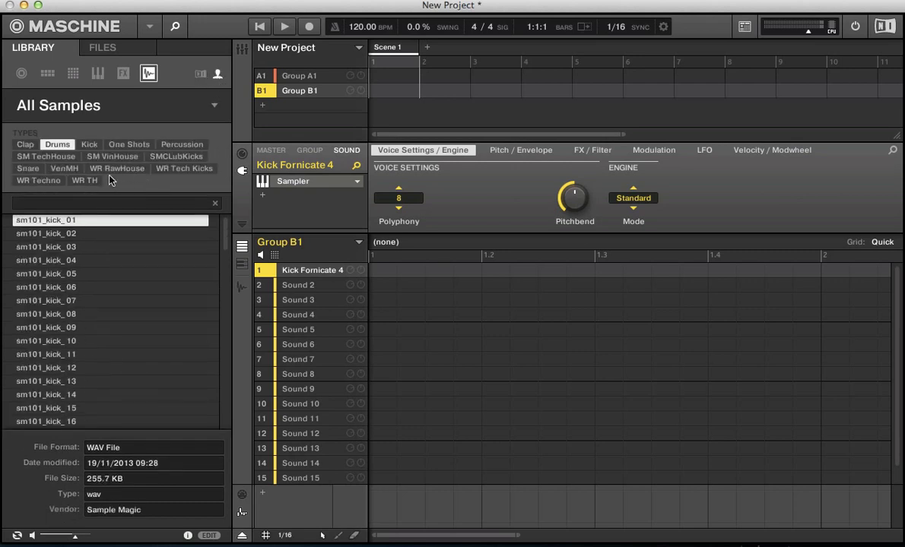
click(171, 169)
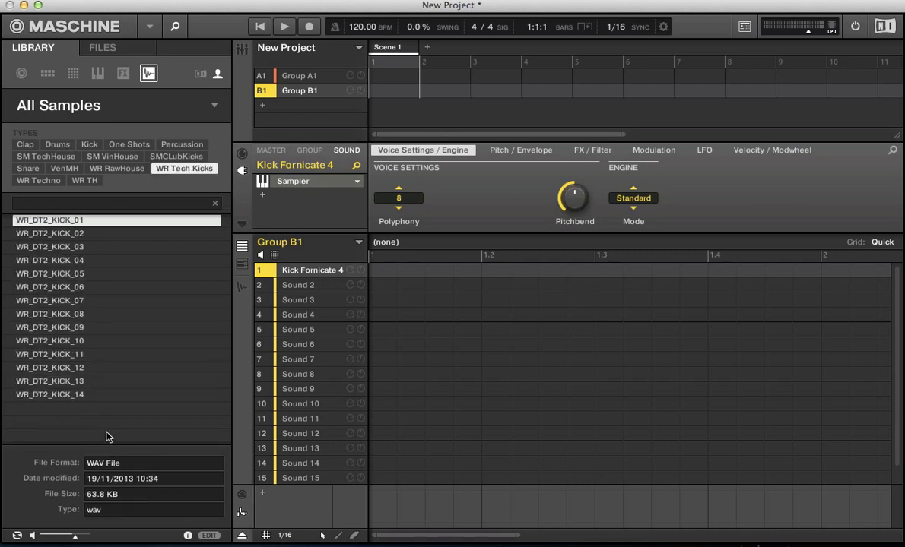
shift+click(69, 395)
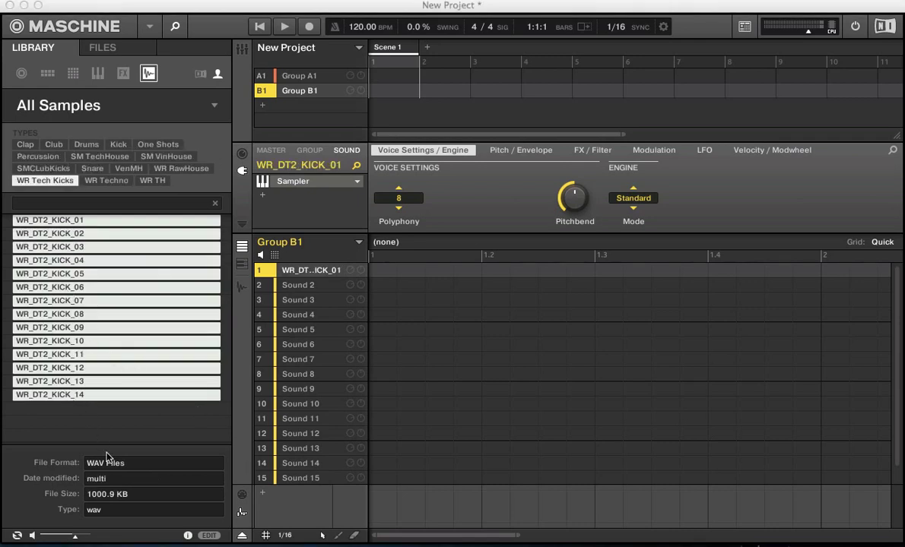
Tick the Drums, Kick and Analog type tags for the selected kicks
click(209, 535)
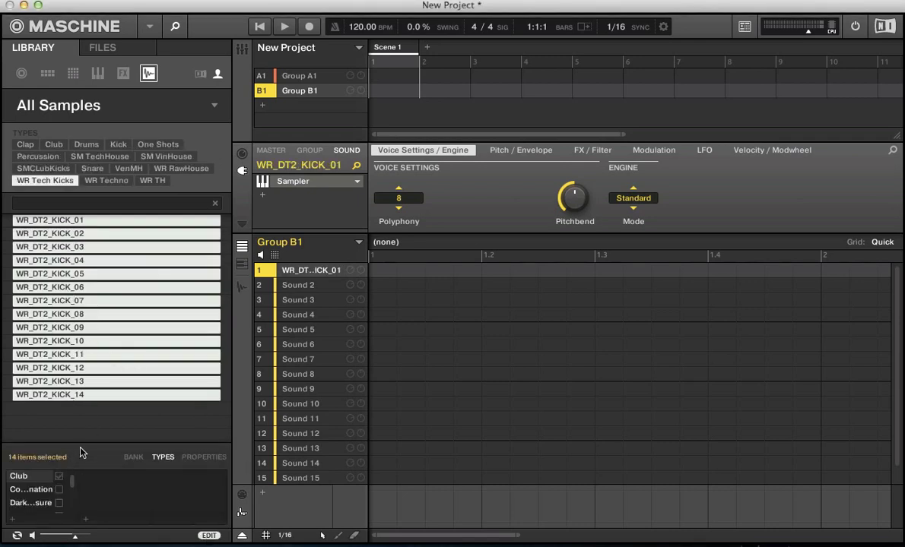
drag(80, 451, 80, 247)
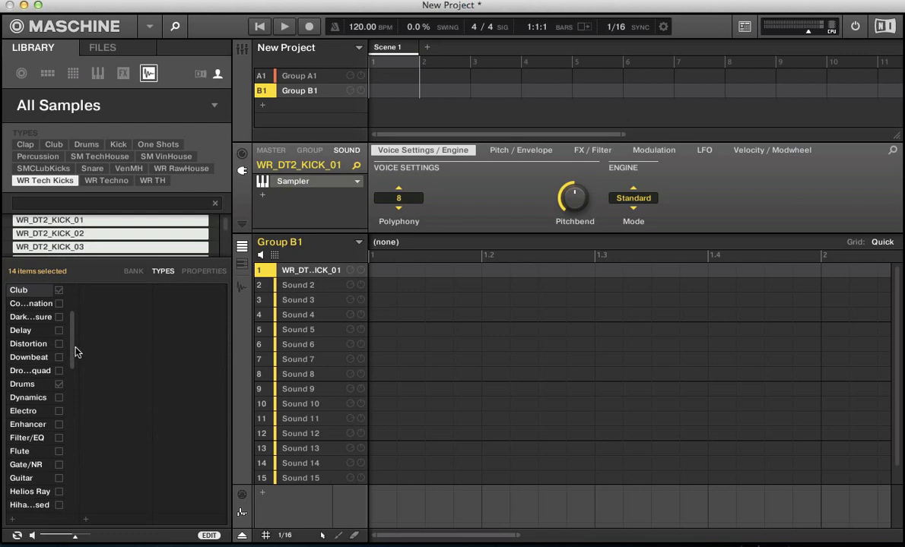
scroll(76, 352, down, 7)
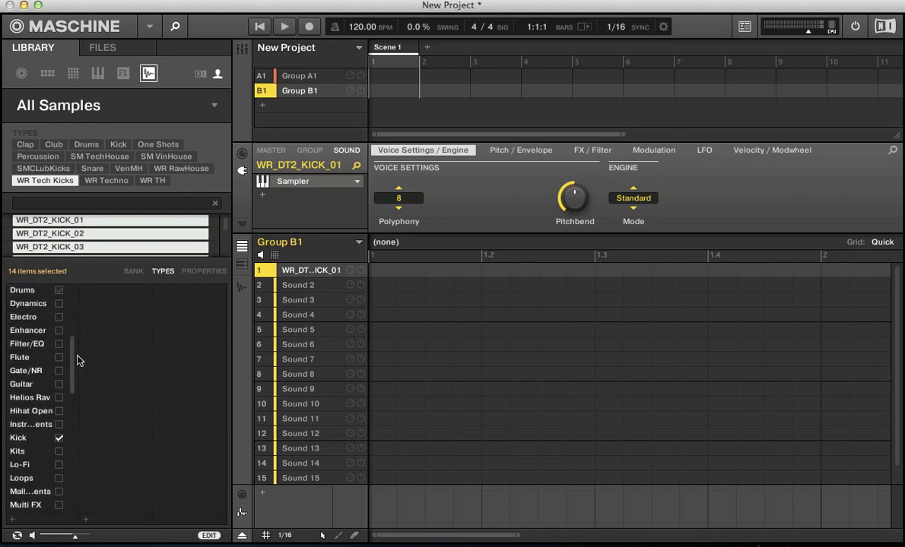
scroll(77, 359, up, 7)
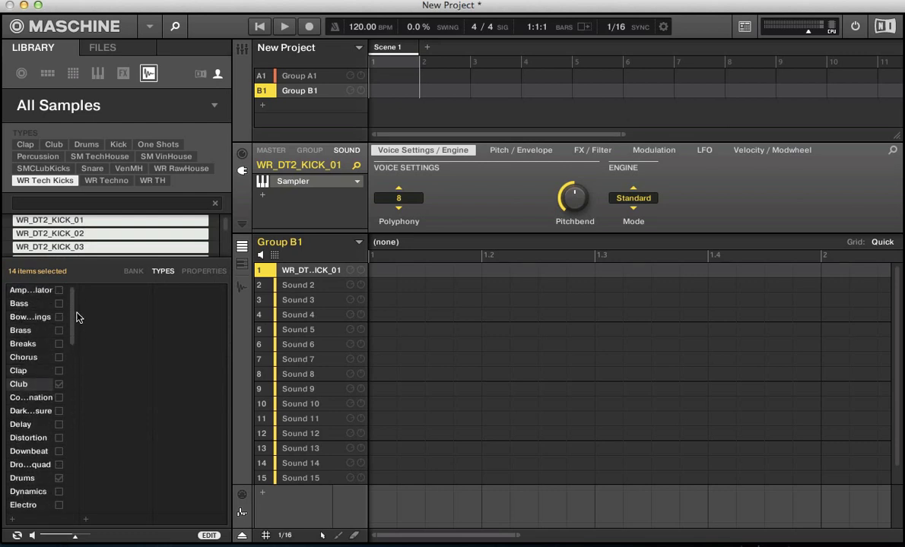
scroll(77, 335, down, 6)
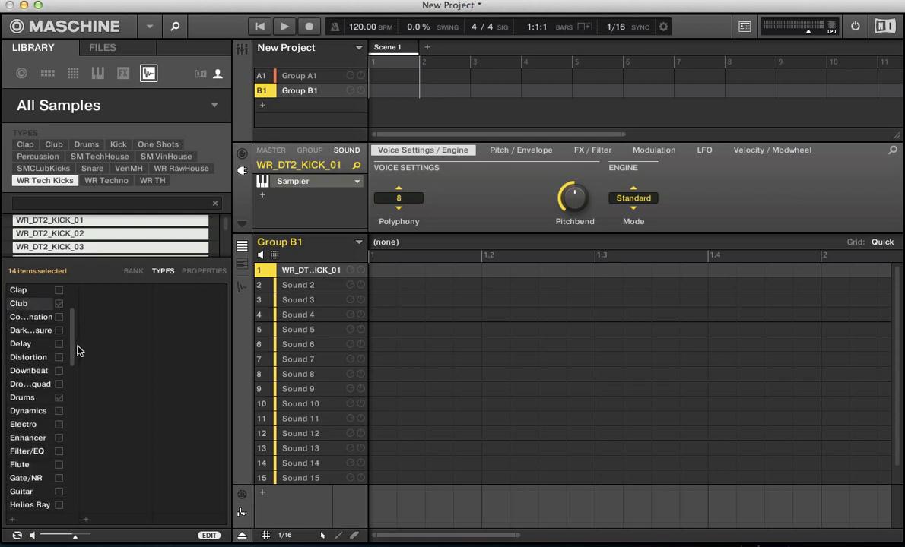
scroll(78, 353, down, 2)
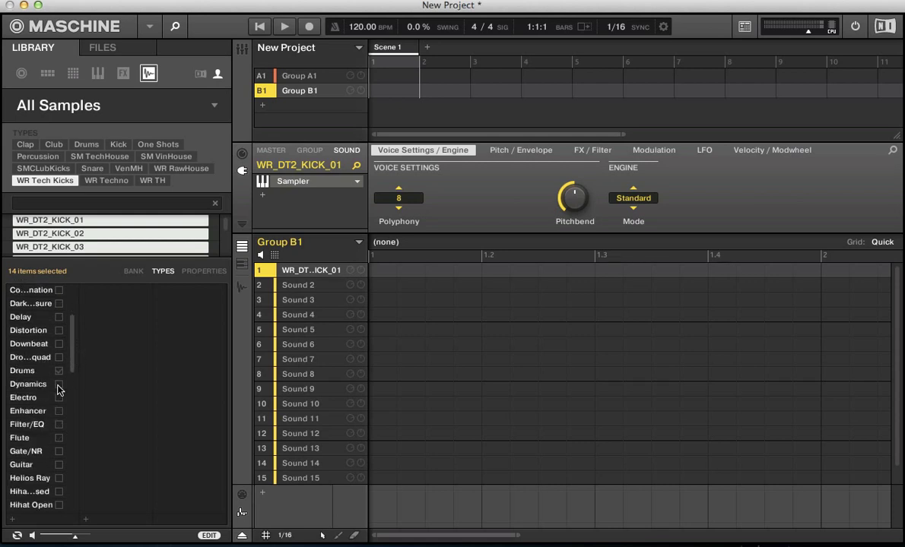
click(59, 371)
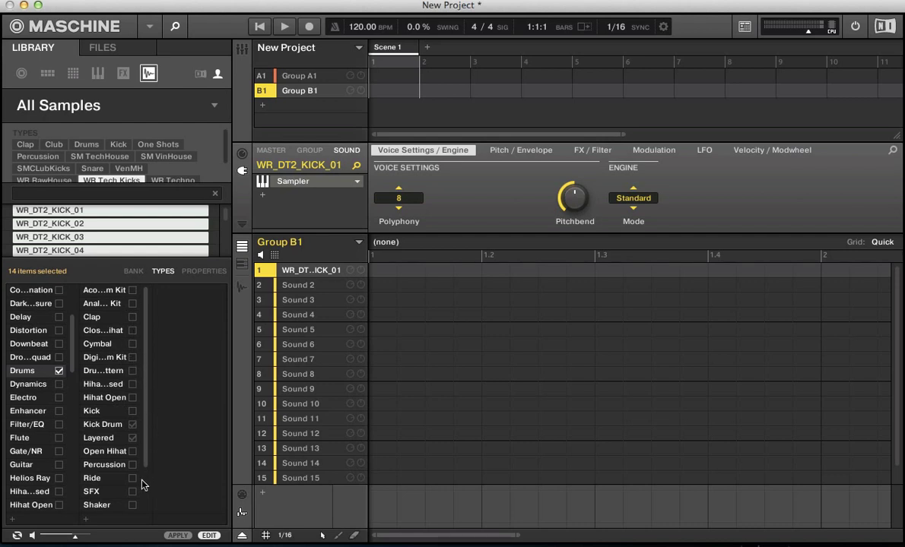
click(132, 411)
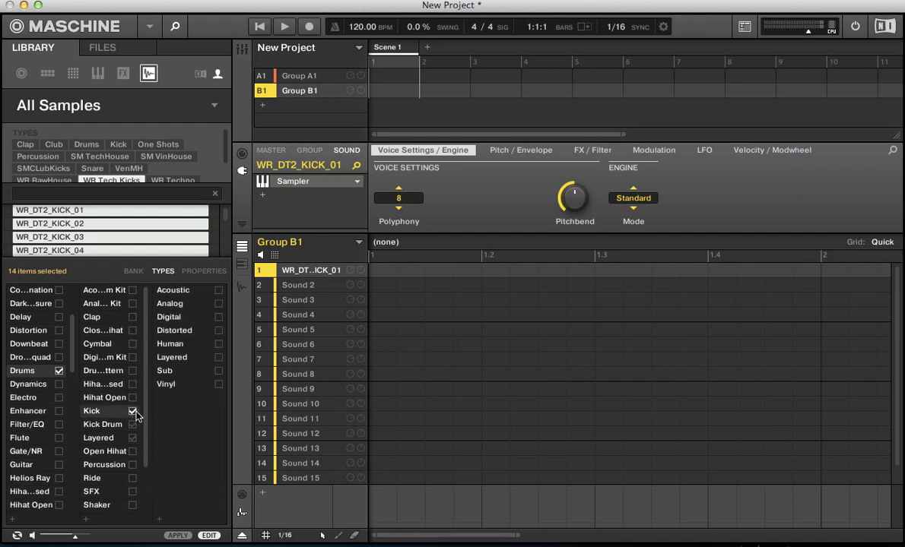
click(219, 304)
Create and assign a new 'Distorted' tag, then apply the tag changes
click(159, 519)
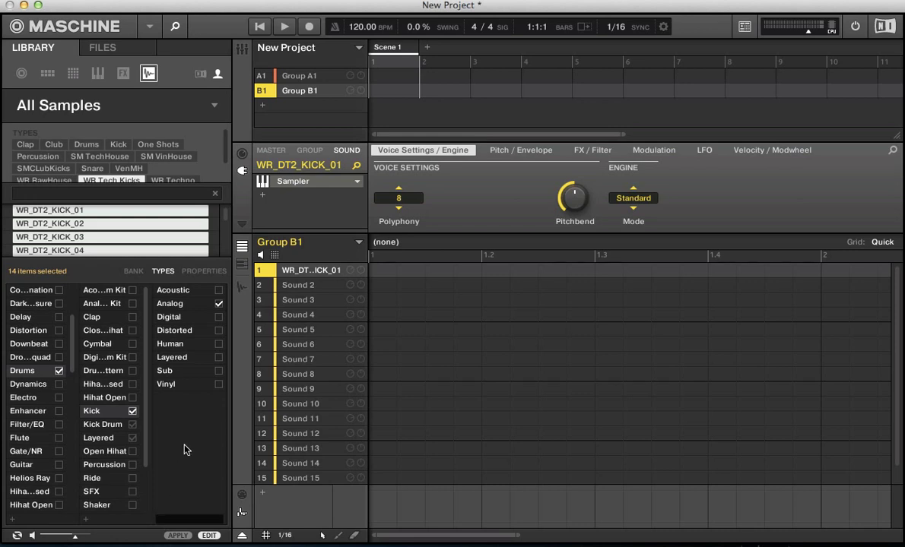
text(Distorted)
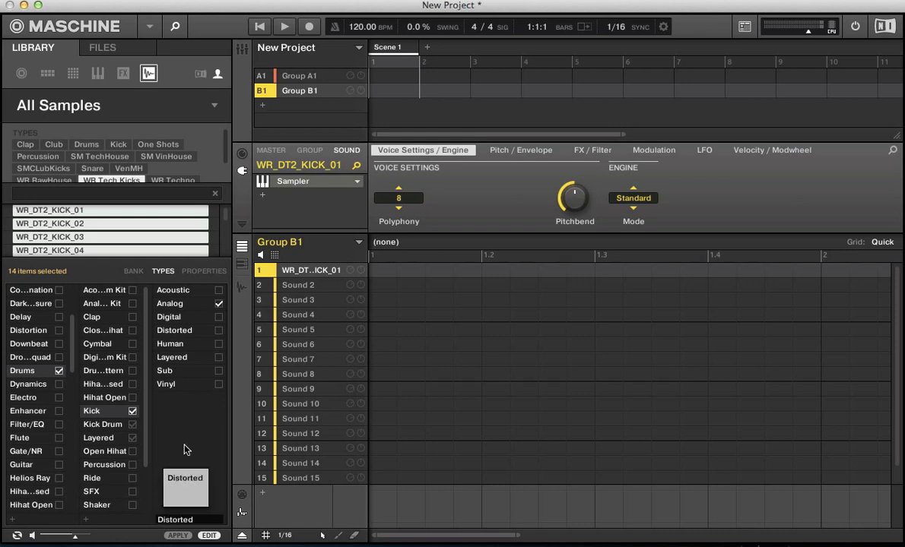
key(Return)
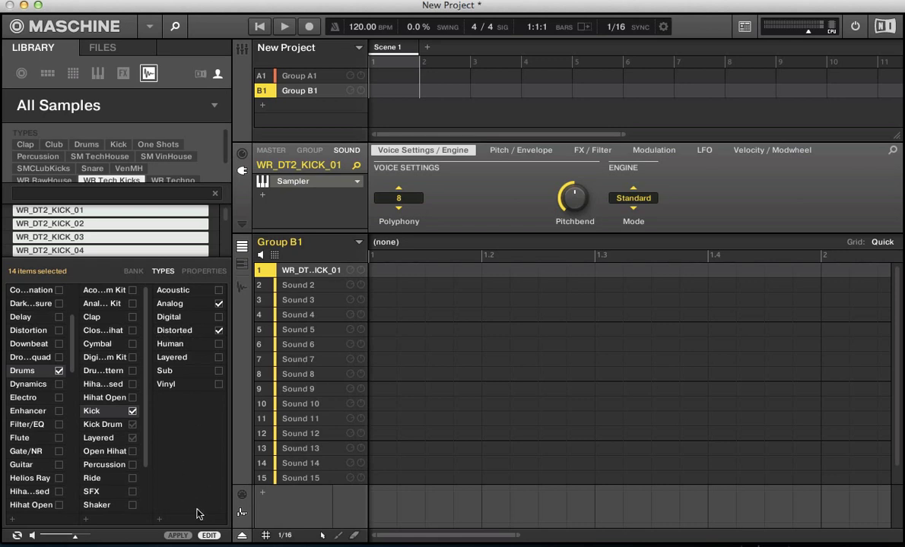
click(177, 536)
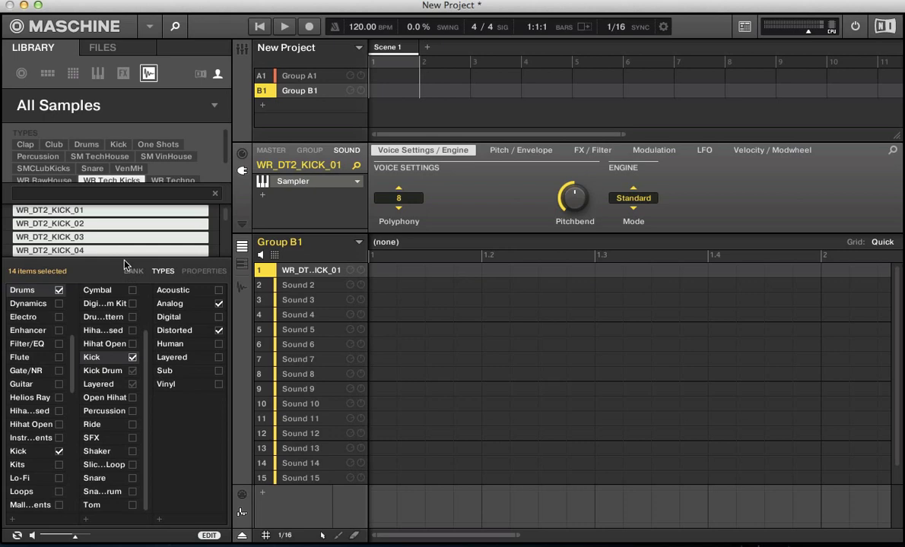
drag(128, 262, 131, 466)
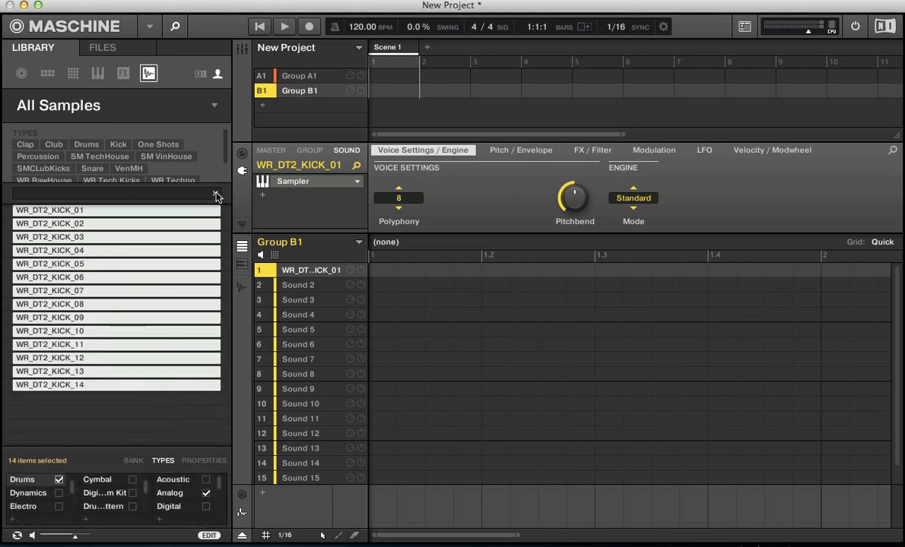
Search the library for 'distorted' to find the 14 kicks, then clear it and return to Files
click(111, 180)
click(43, 205)
text(distorted)
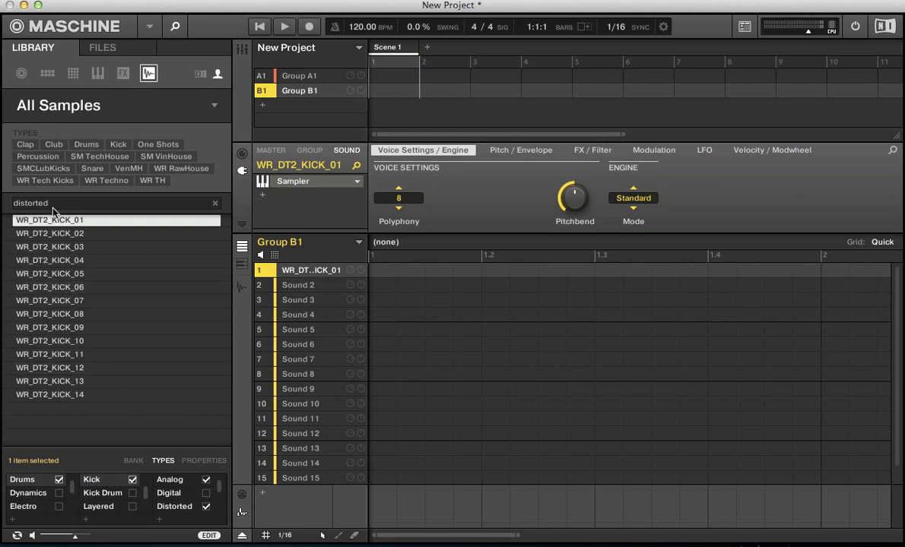
key(BackSpace)
key(BackSpace)
key(BackSpace)
key(BackSpace)
key(BackSpace)
key(BackSpace)
key(BackSpace)
key(BackSpace)
key(BackSpace)
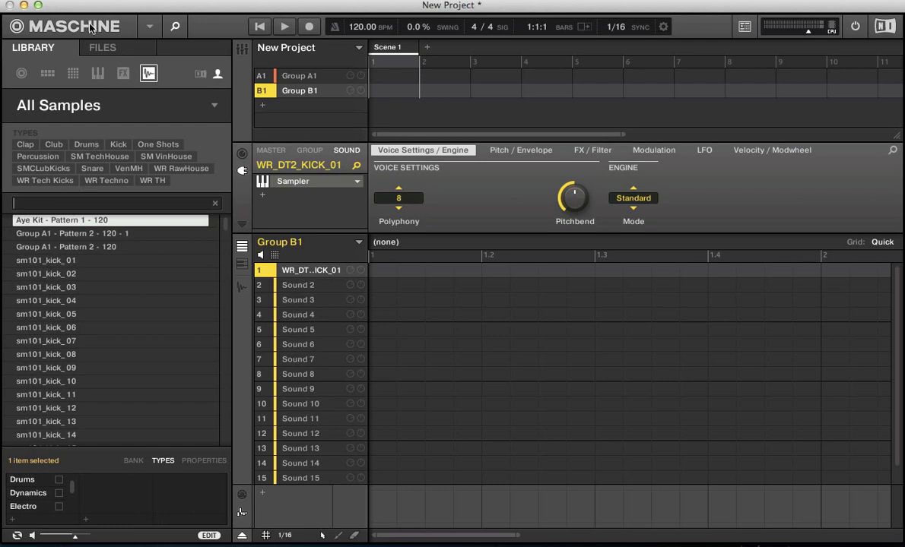
click(106, 47)
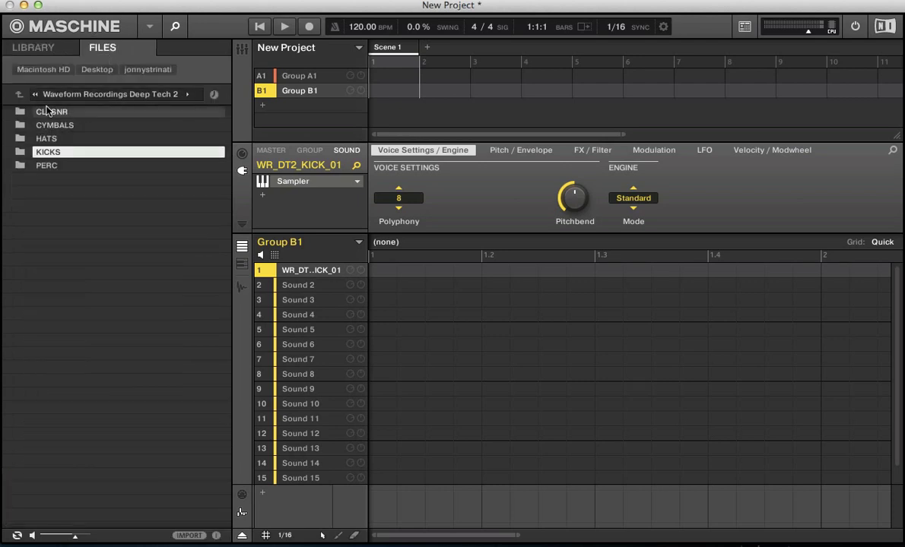
Climb the file browser up through Desktop to the Users folder
click(18, 92)
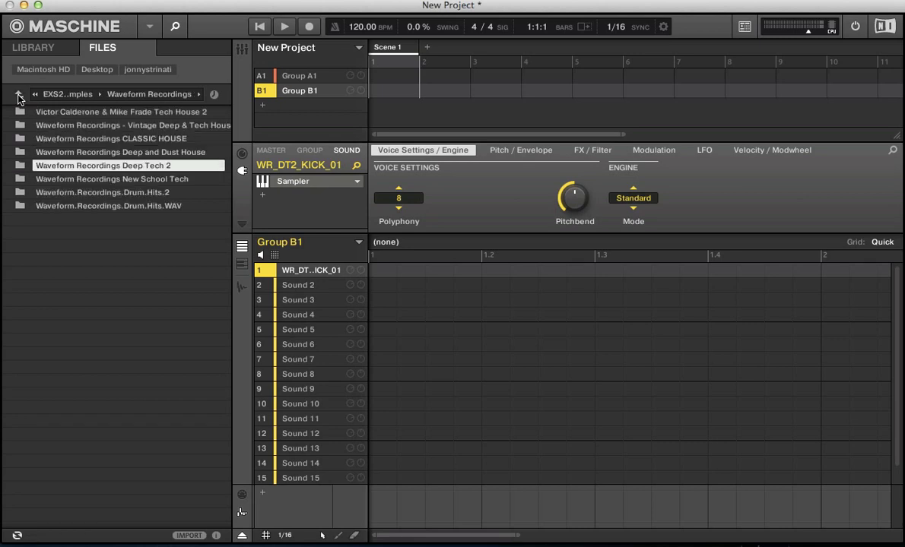
click(18, 95)
click(18, 95)
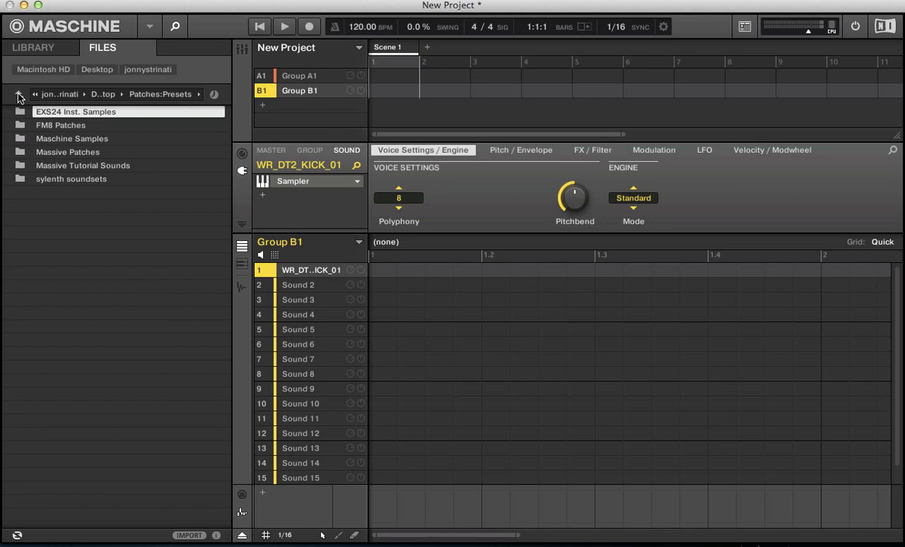
click(19, 95)
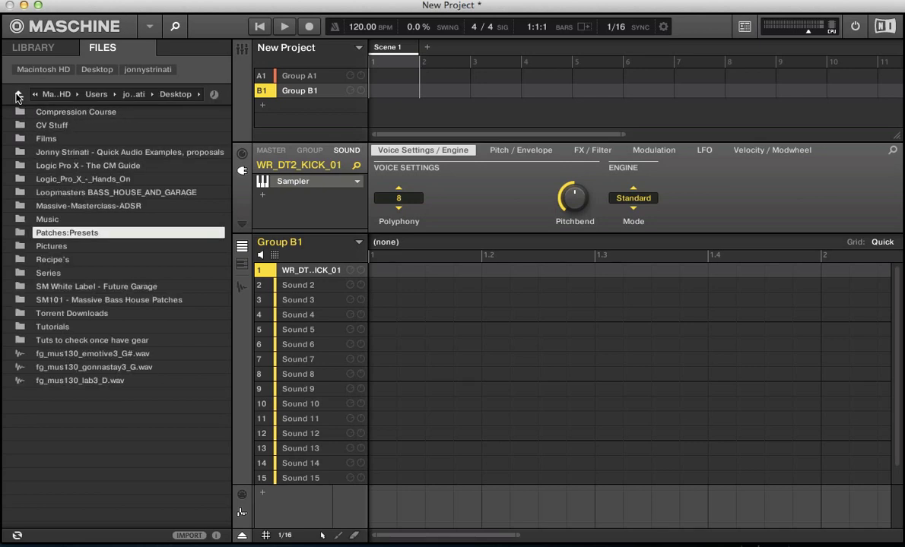
click(18, 94)
click(18, 94)
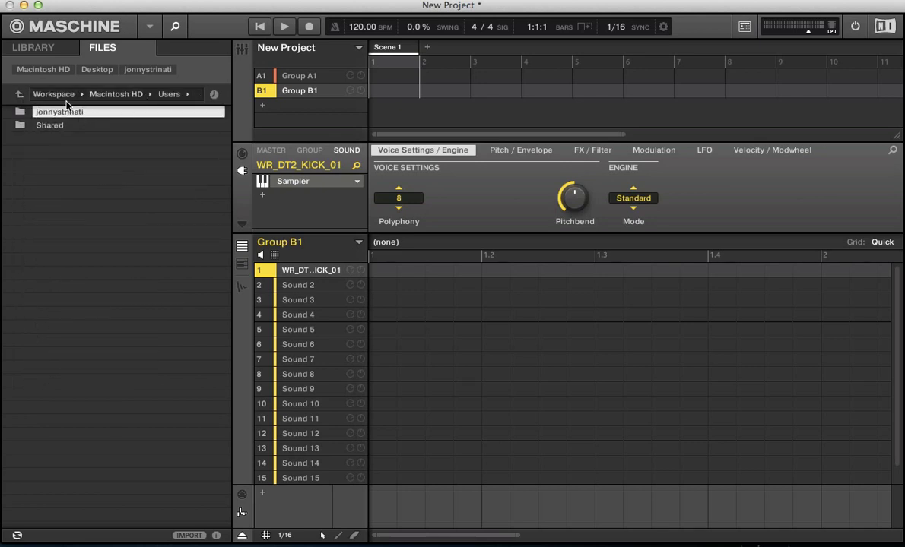
Go down through the home folder and Desktop into Patches:Presets
double_click(51, 113)
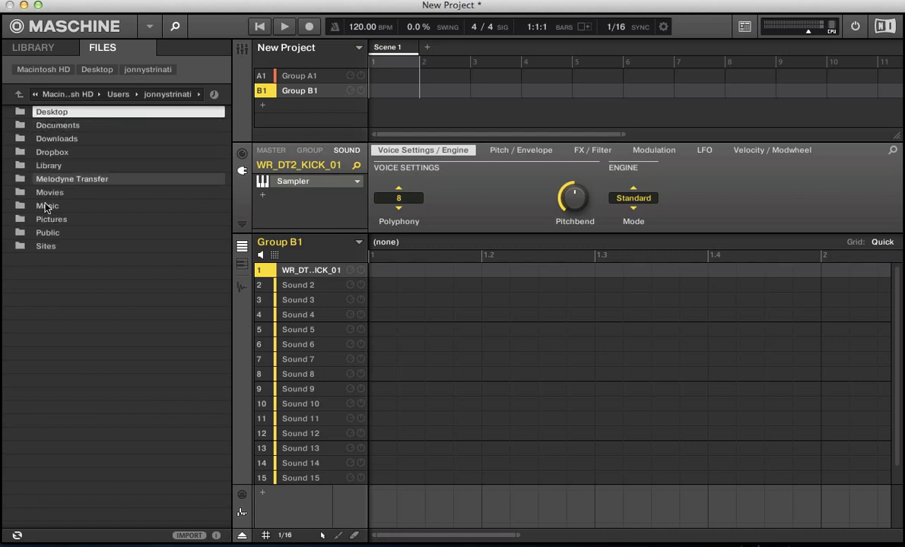
double_click(51, 113)
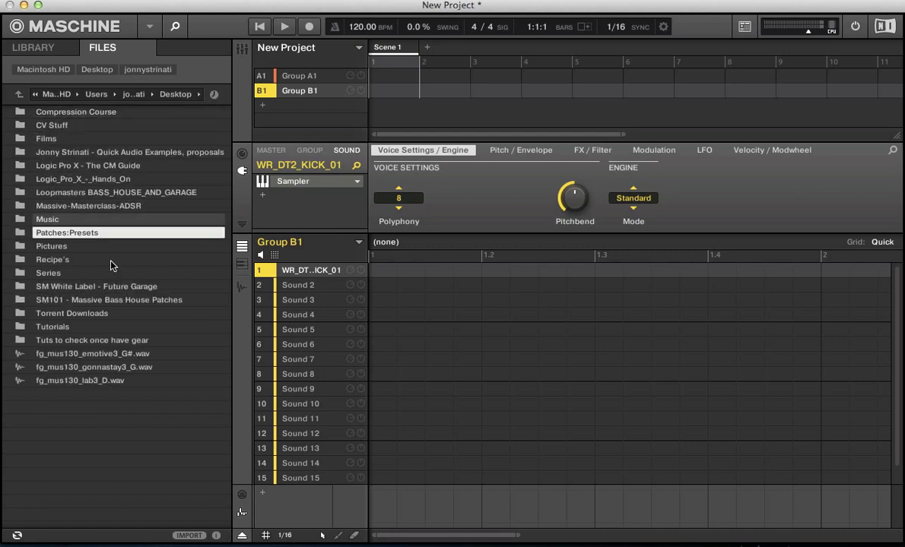
double_click(47, 235)
double_click(47, 112)
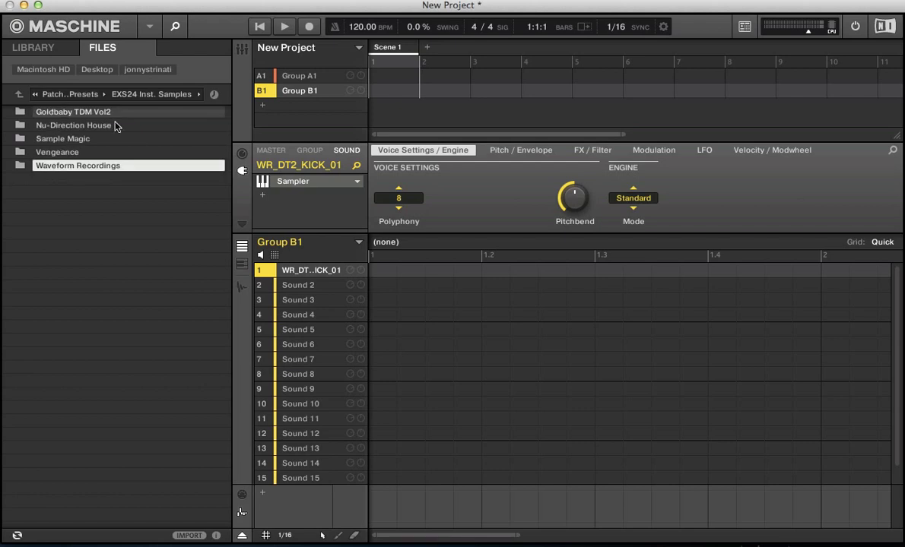
click(19, 94)
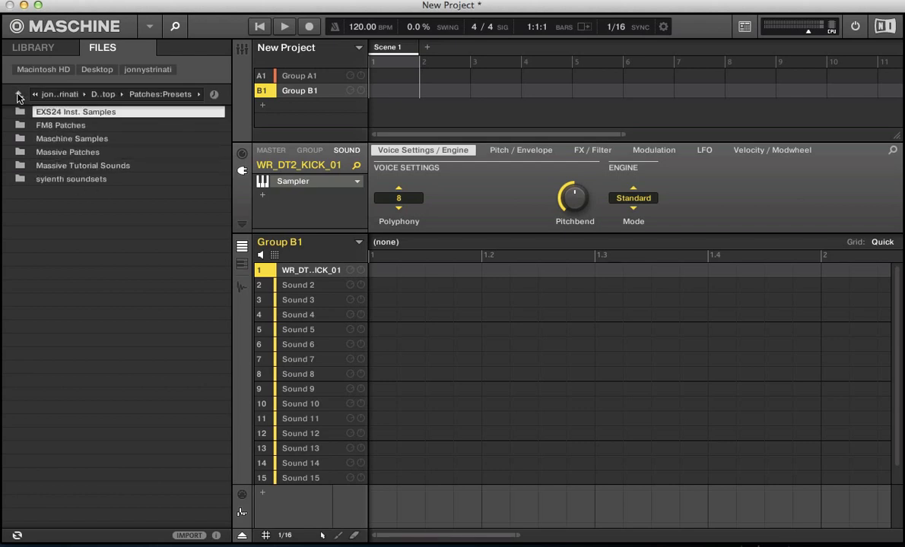
Add the EXS24 Inst. Samples and Sample Magic folders to Favorites
right_click(59, 113)
click(82, 128)
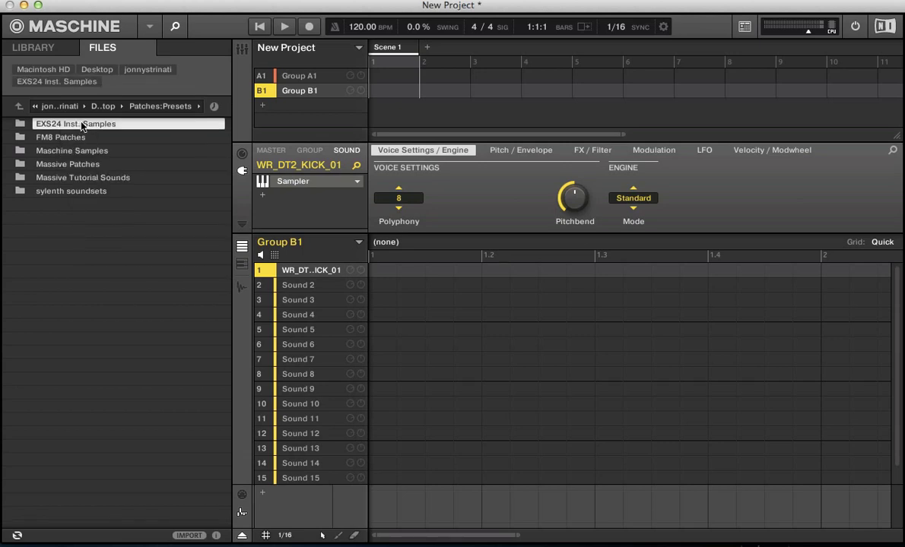
double_click(47, 122)
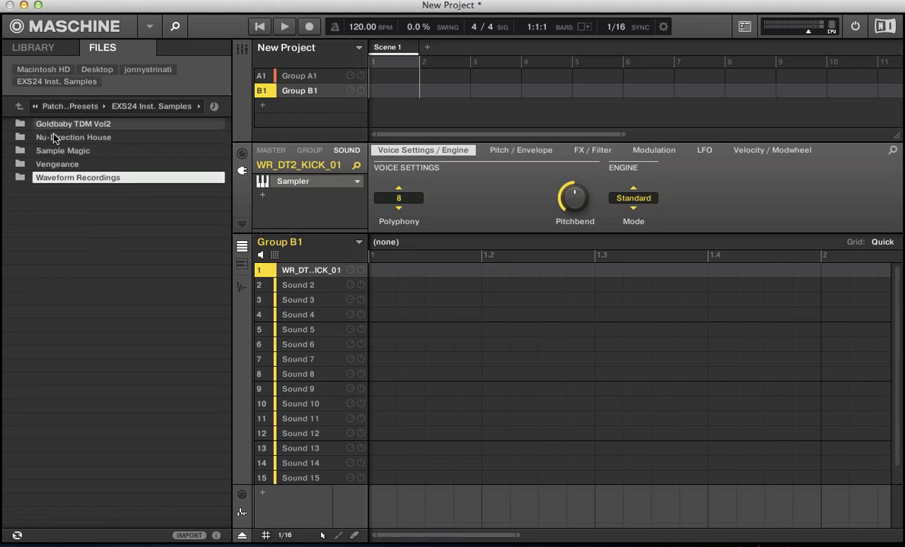
click(50, 150)
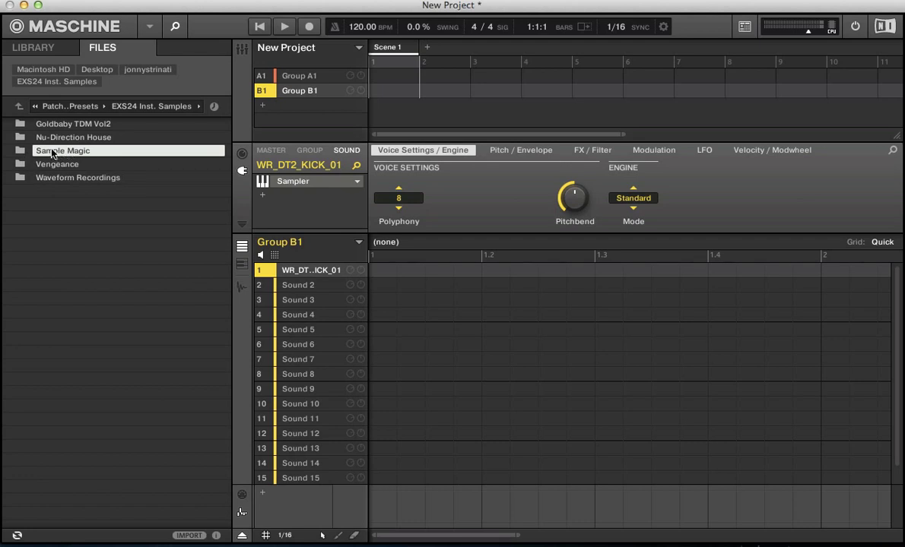
right_click(52, 153)
click(77, 157)
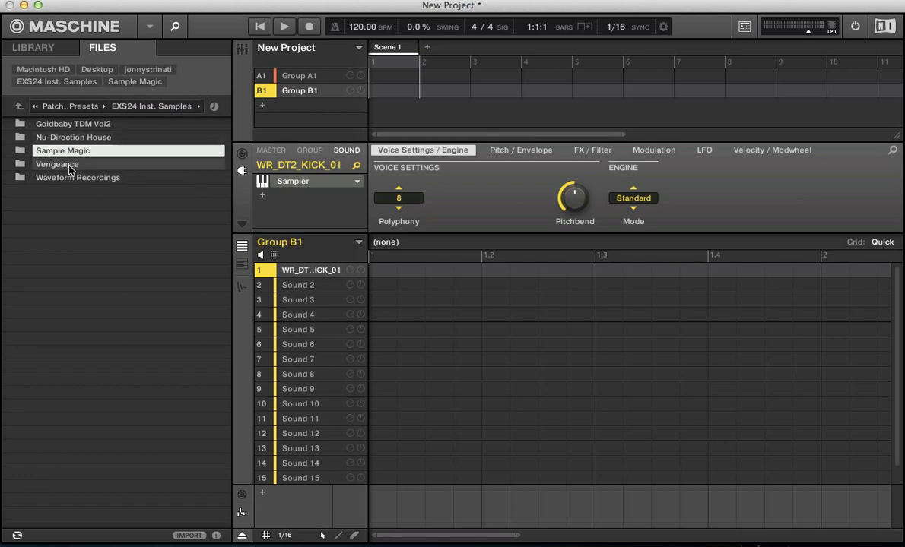
From the Macintosh HD root, test that both favorites jump to their folders
click(19, 107)
click(19, 107)
click(19, 106)
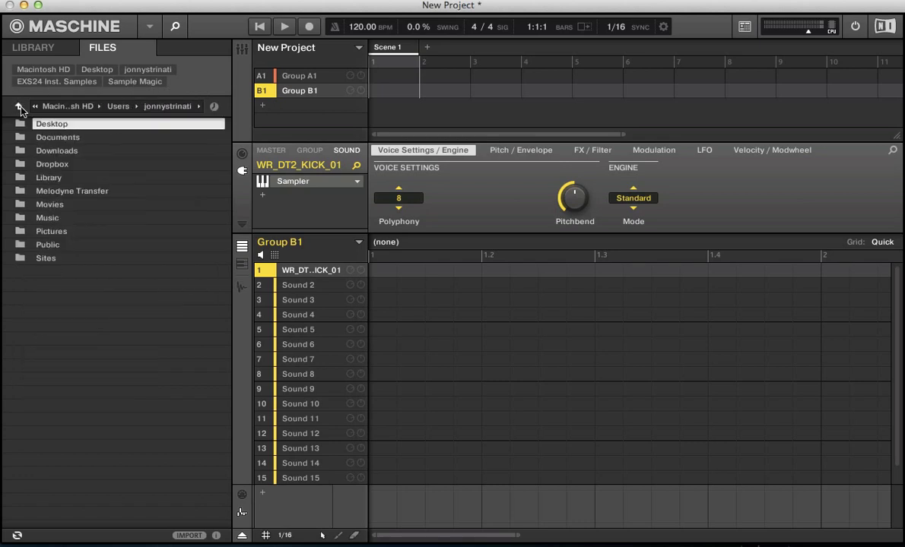
click(19, 106)
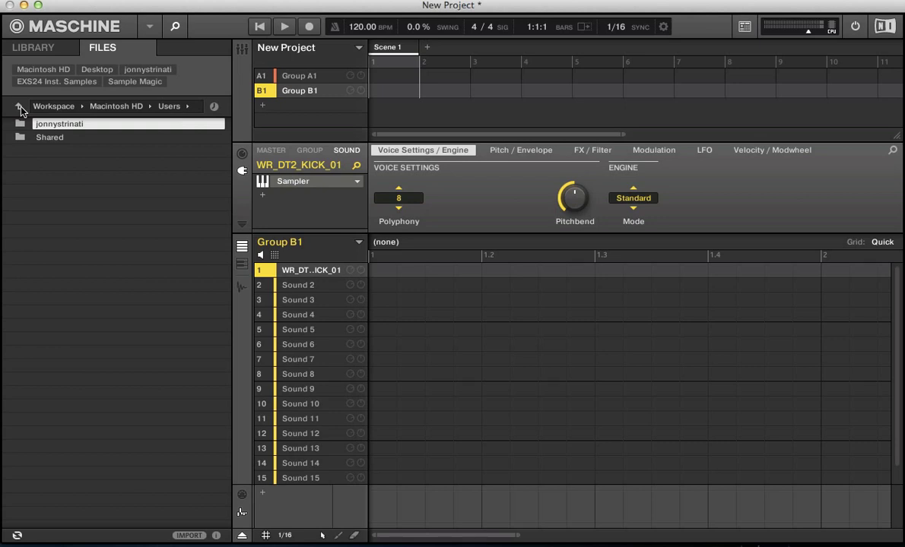
click(19, 106)
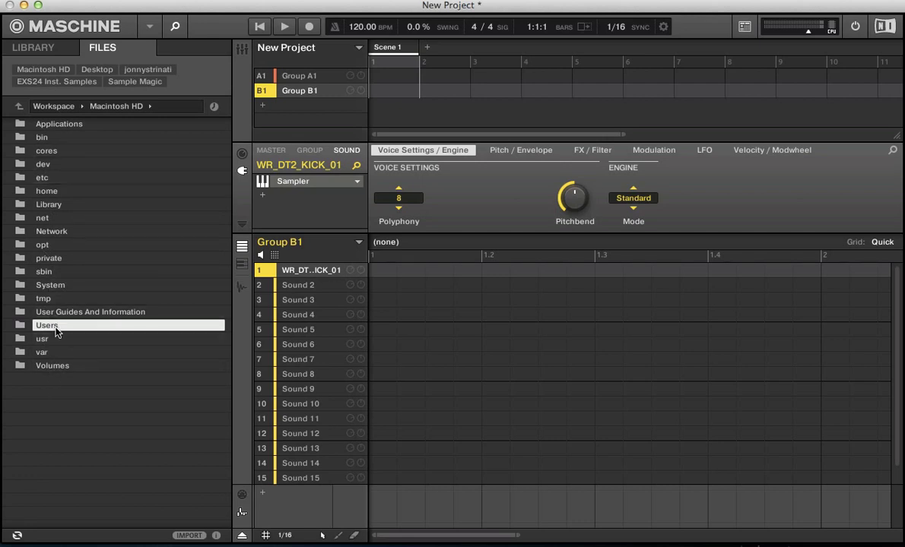
click(36, 81)
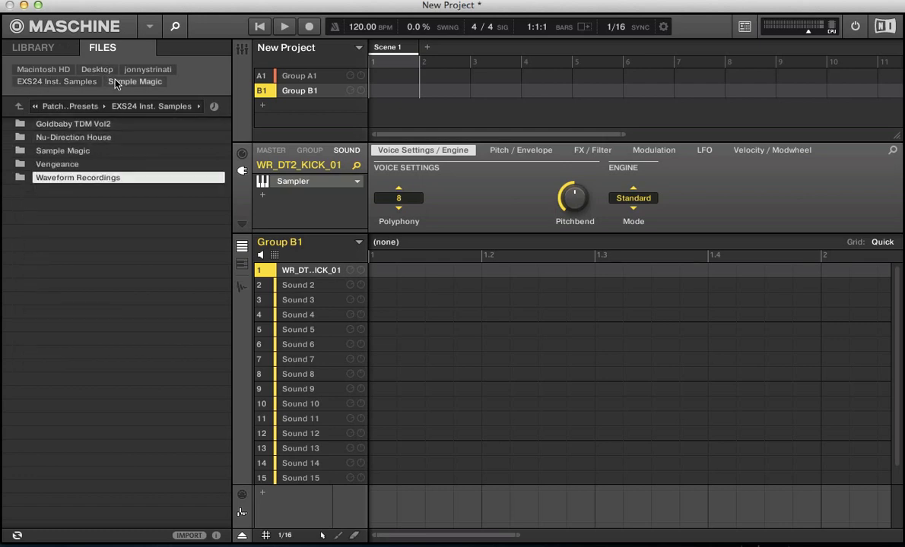
click(115, 81)
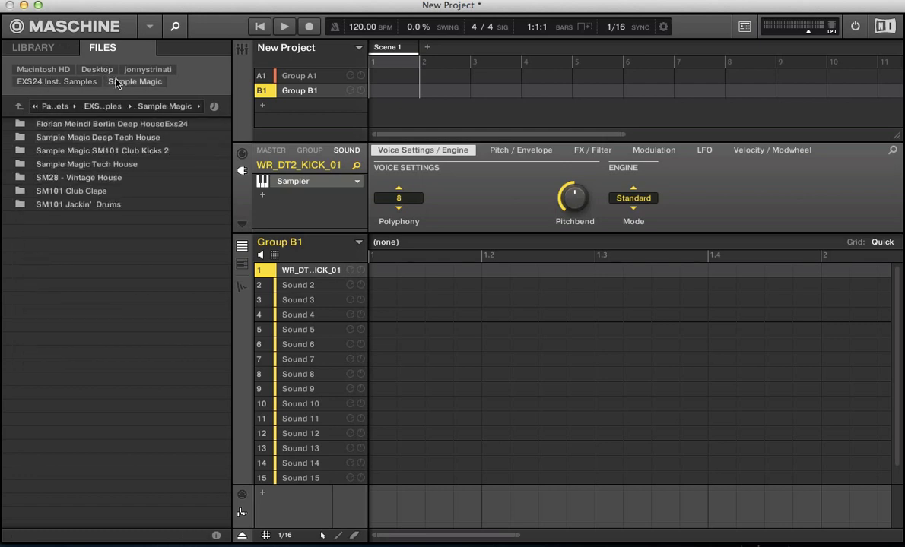
click(23, 81)
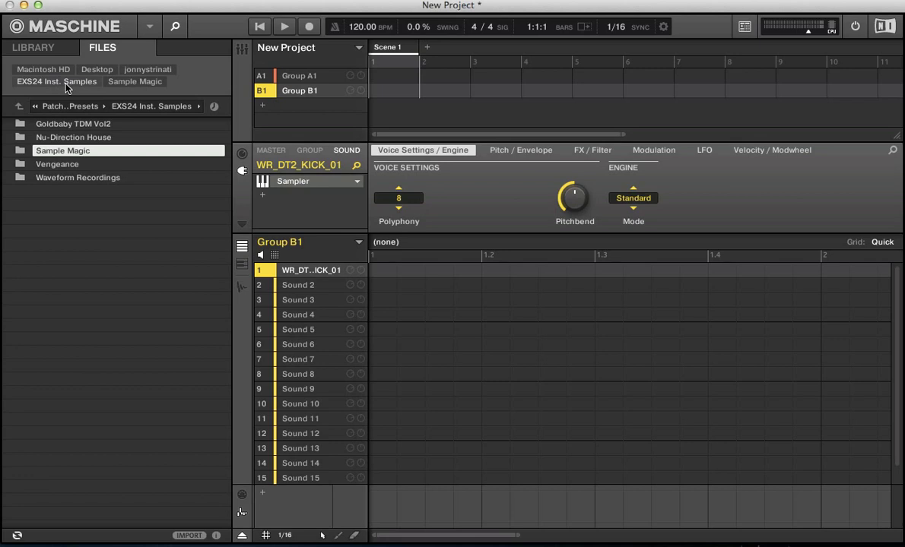
Delete the Sample Magic and EXS24 Inst. Samples favorites and return to the Library
right_click(145, 84)
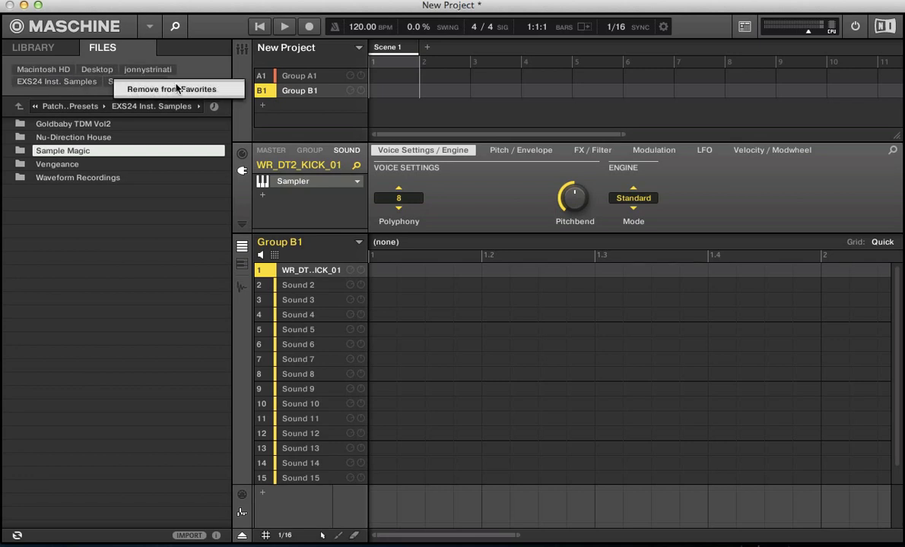
click(142, 86)
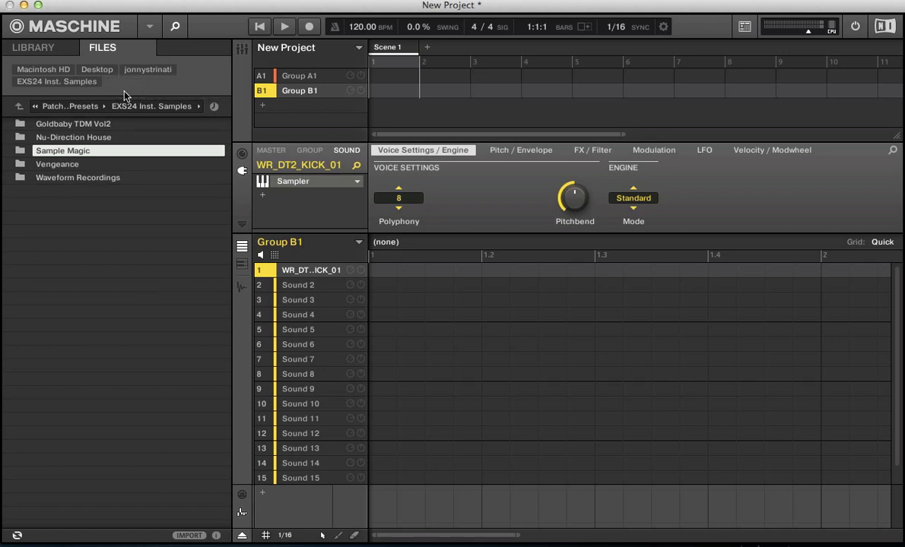
right_click(63, 79)
click(80, 90)
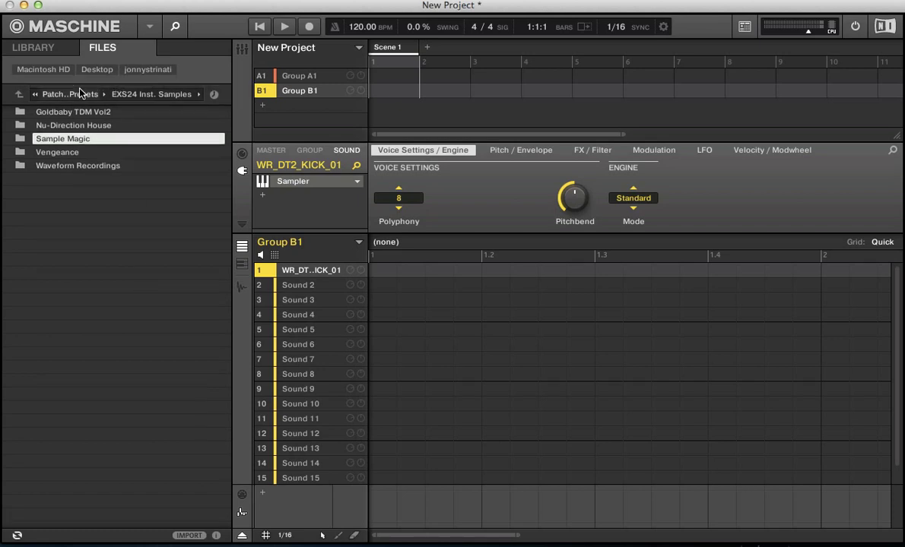
click(45, 48)
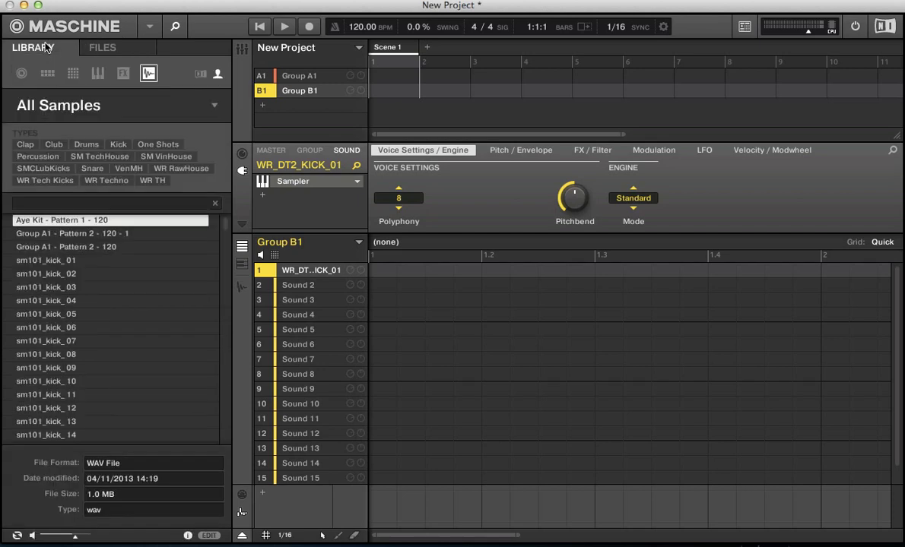